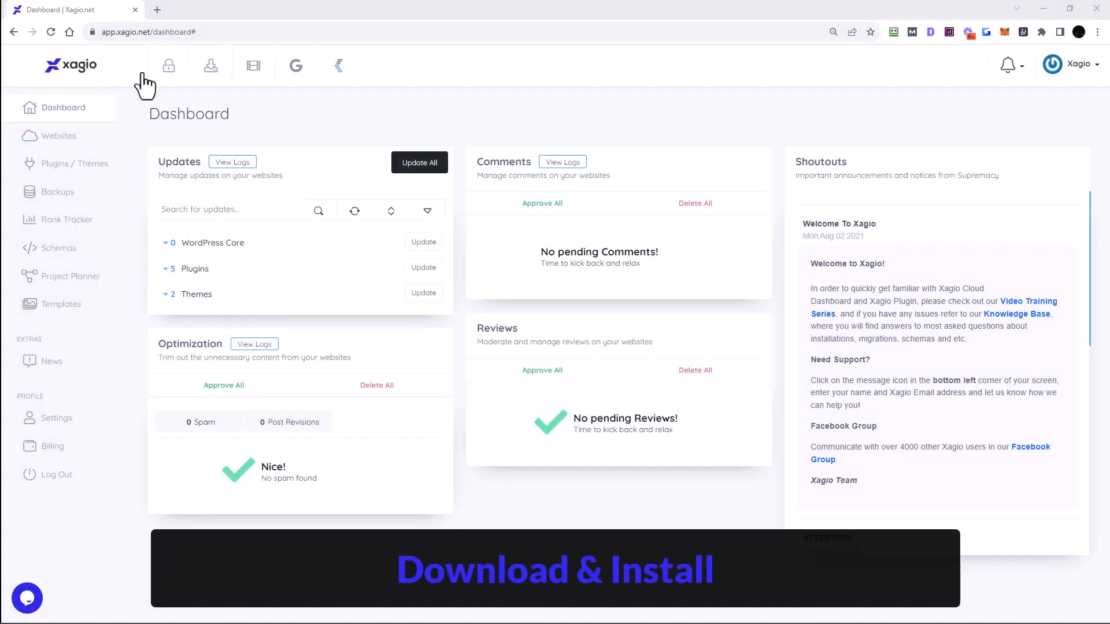
Step: Install the xagio AI – ChatGPT Helper Chrome extension from the Xagio dashboard's Chrome Extension download
{"action": "left_click", "coordinate": [297, 69]}
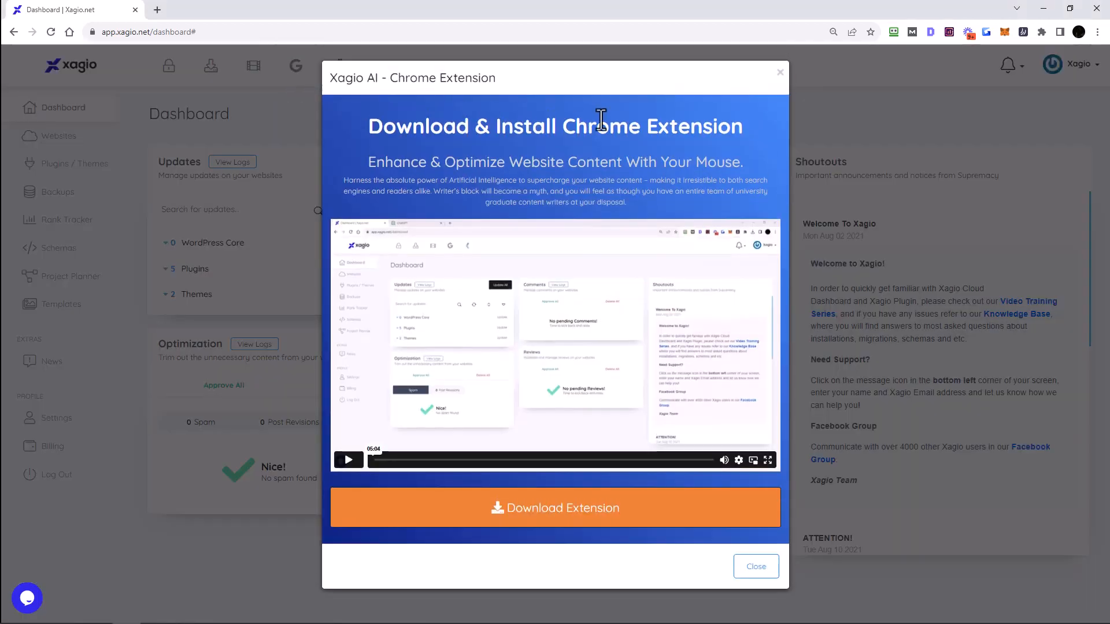
{"action": "left_click", "coordinate": [558, 525]}
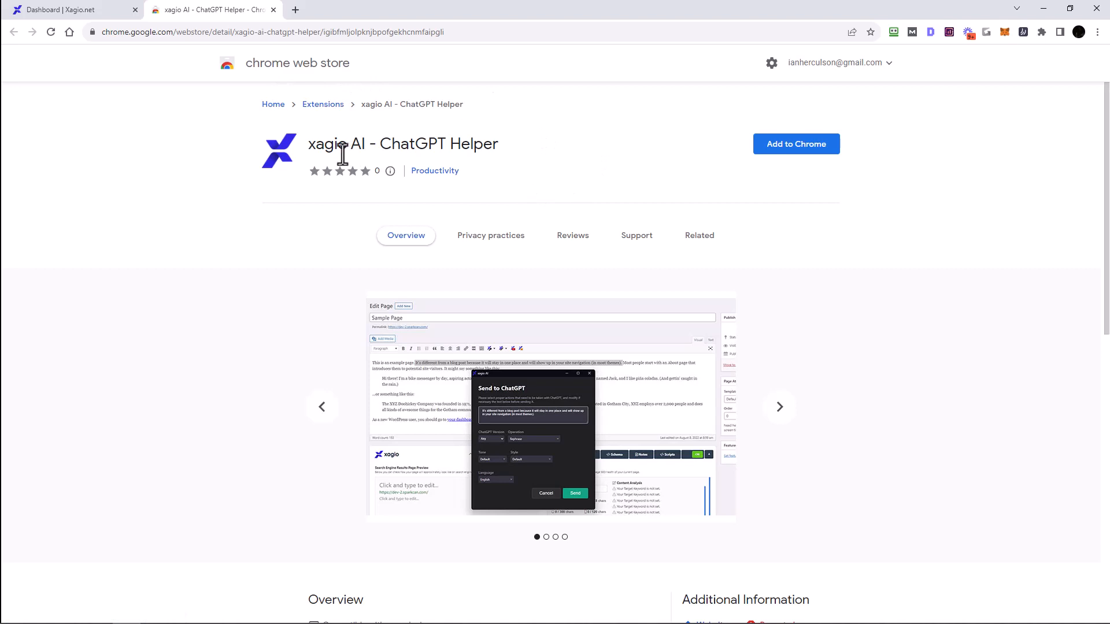
{"action": "left_click", "coordinate": [798, 146]}
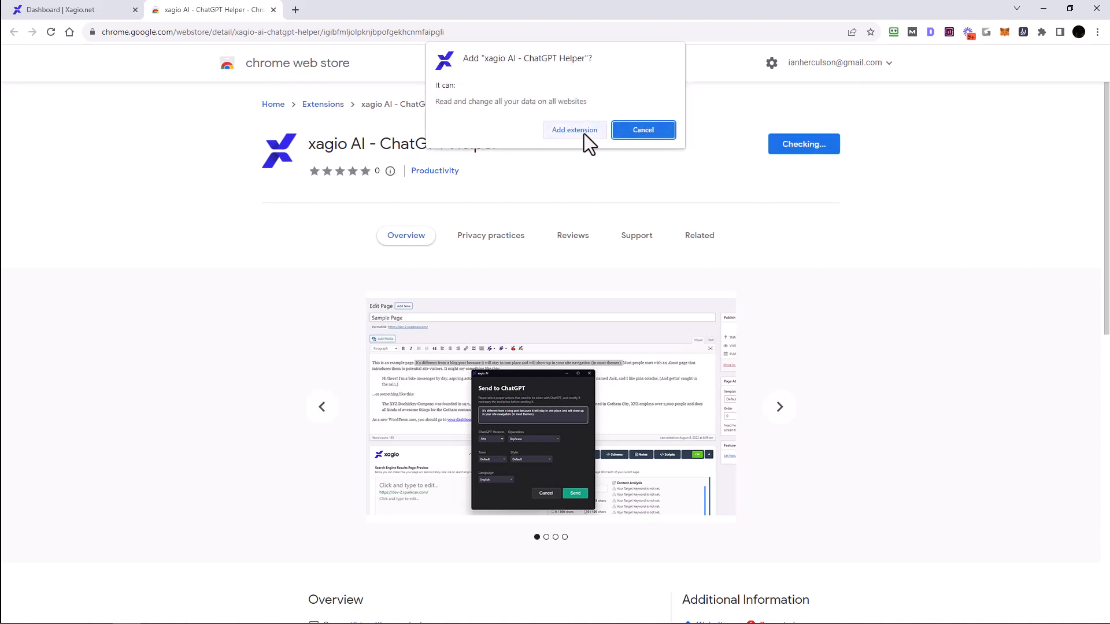
{"action": "left_click", "coordinate": [584, 130]}
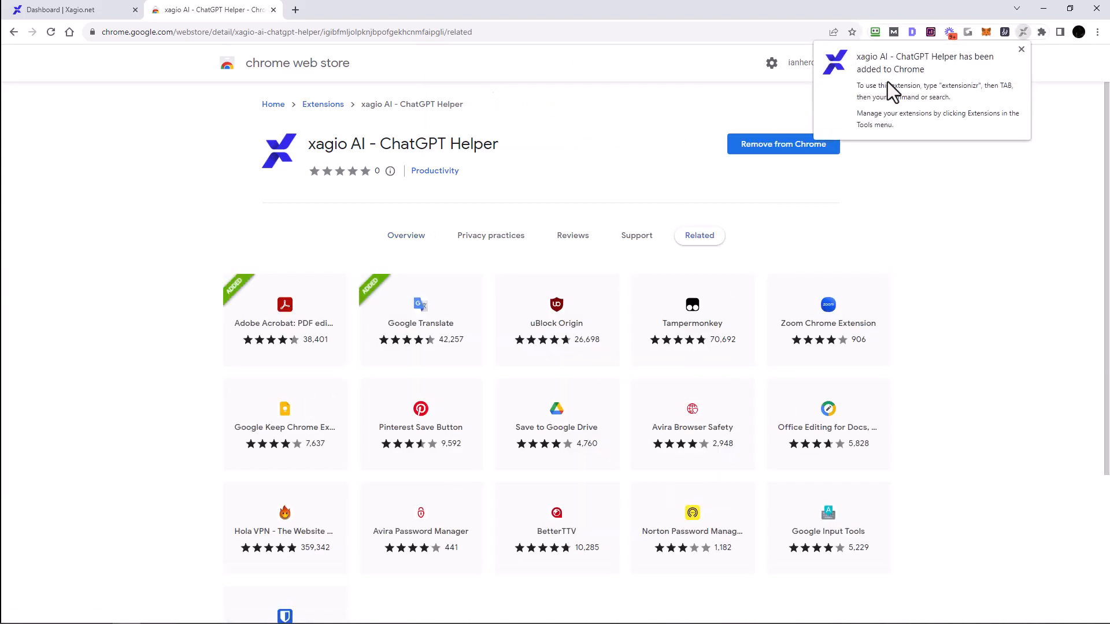
Step: Pin the xagio AI – ChatGPT Helper extension to the browser toolbar and move its icon among the others
{"action": "left_click", "coordinate": [1022, 50]}
{"action": "left_click", "coordinate": [1039, 35]}
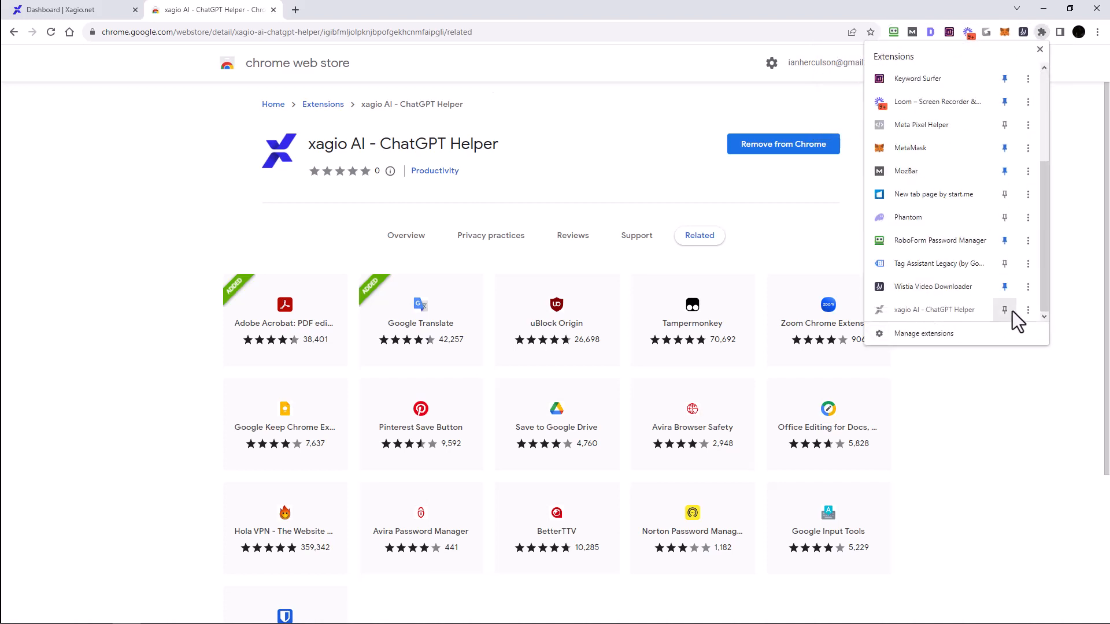
{"action": "left_click", "coordinate": [1005, 310]}
{"action": "left_click", "coordinate": [956, 366]}
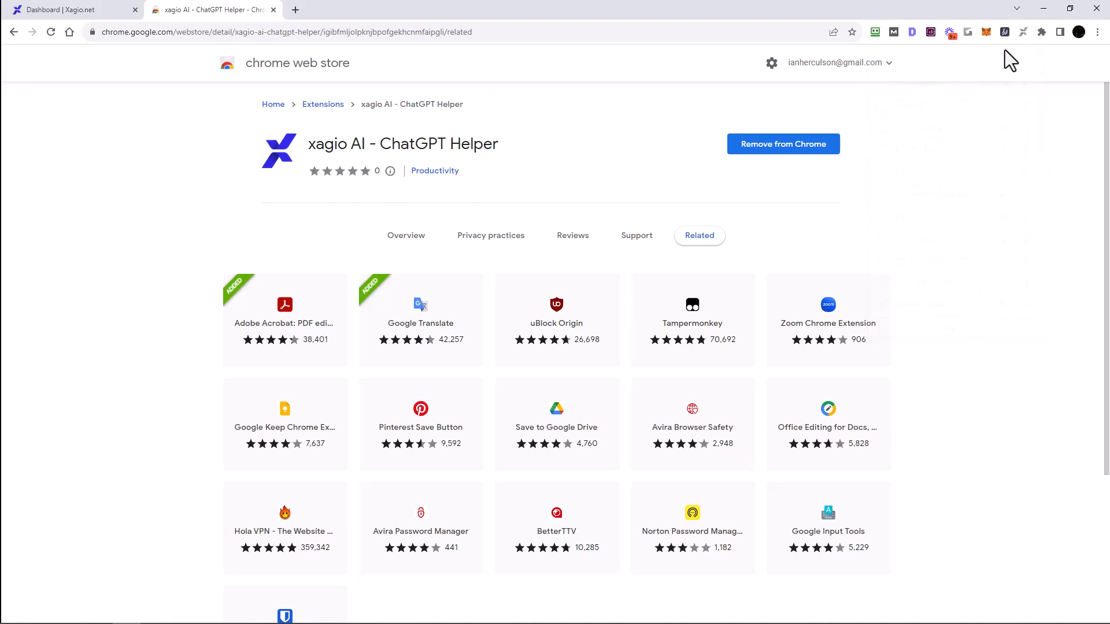
{"action": "left_click_drag", "start_coordinate": [1023, 33], "coordinate": [893, 29]}
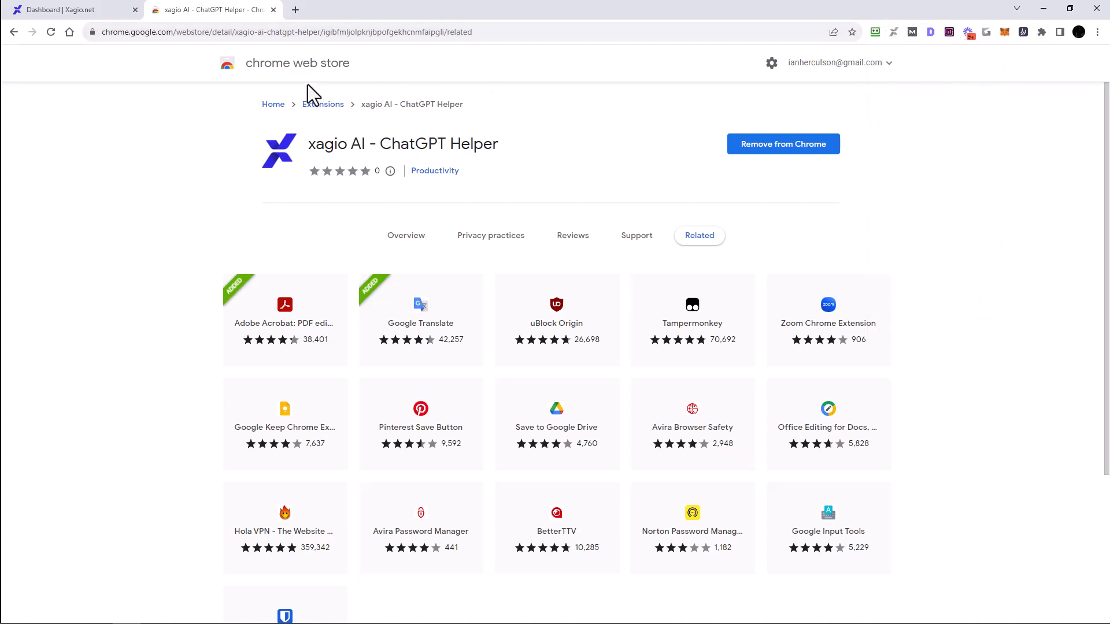
Step: Go to the ChatGPT tab and choose to sign in to xagio AI from its welcome panel
{"action": "left_click", "coordinate": [104, 12]}
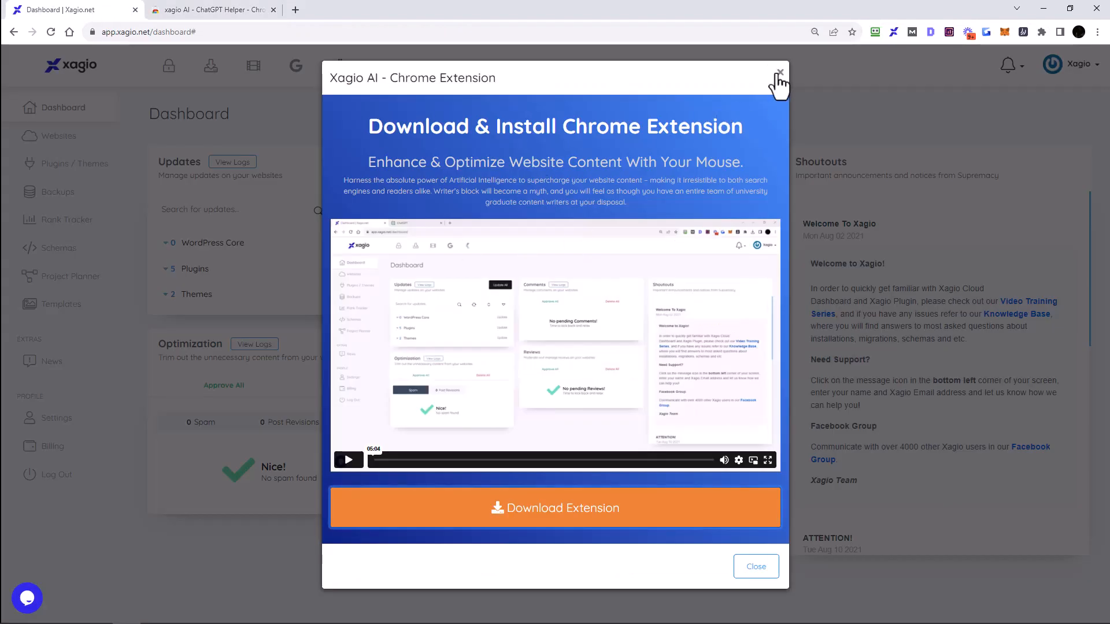
{"action": "left_click", "coordinate": [223, 10]}
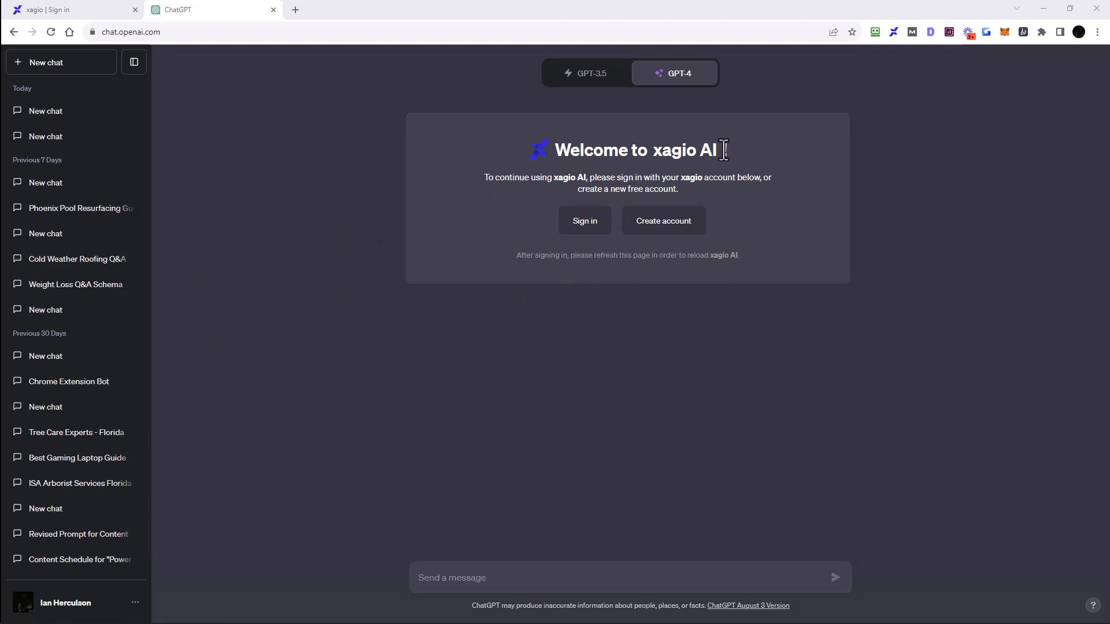
{"action": "left_click", "coordinate": [581, 231]}
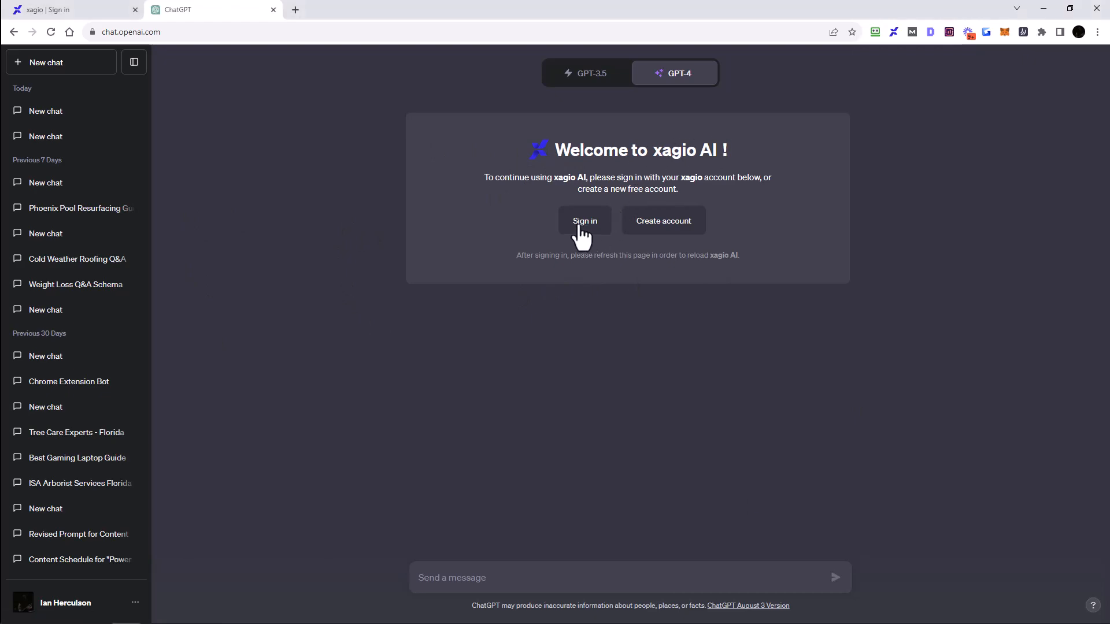
Step: Fill in the Xagio username and account password with the password manager and sign in
{"action": "left_click", "coordinate": [876, 32]}
{"action": "left_click", "coordinate": [730, 185]}
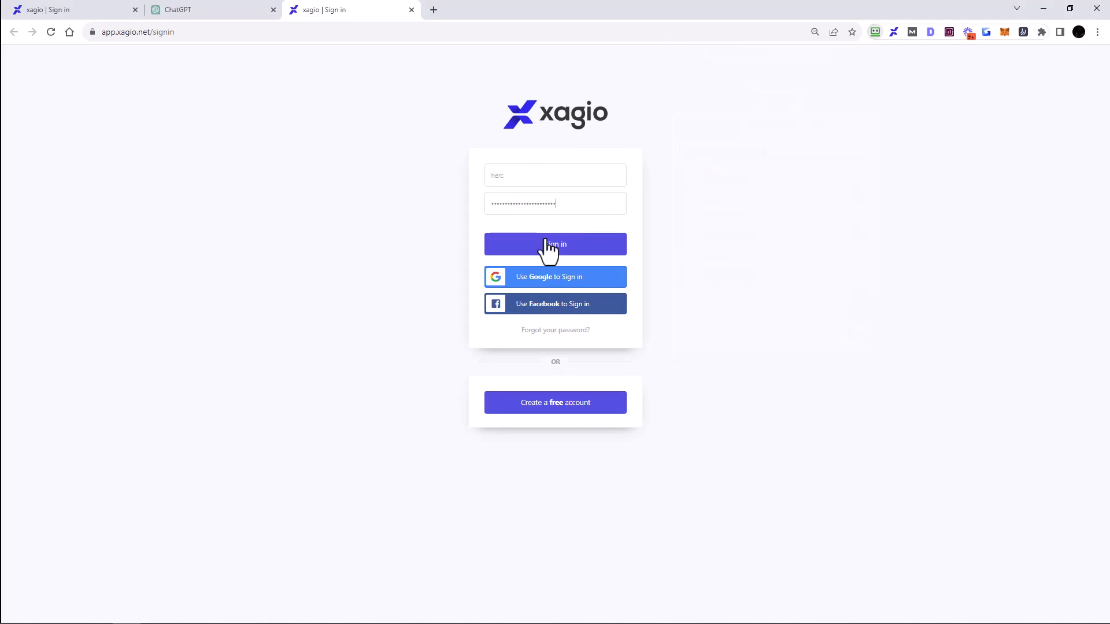
{"action": "left_click", "coordinate": [545, 246]}
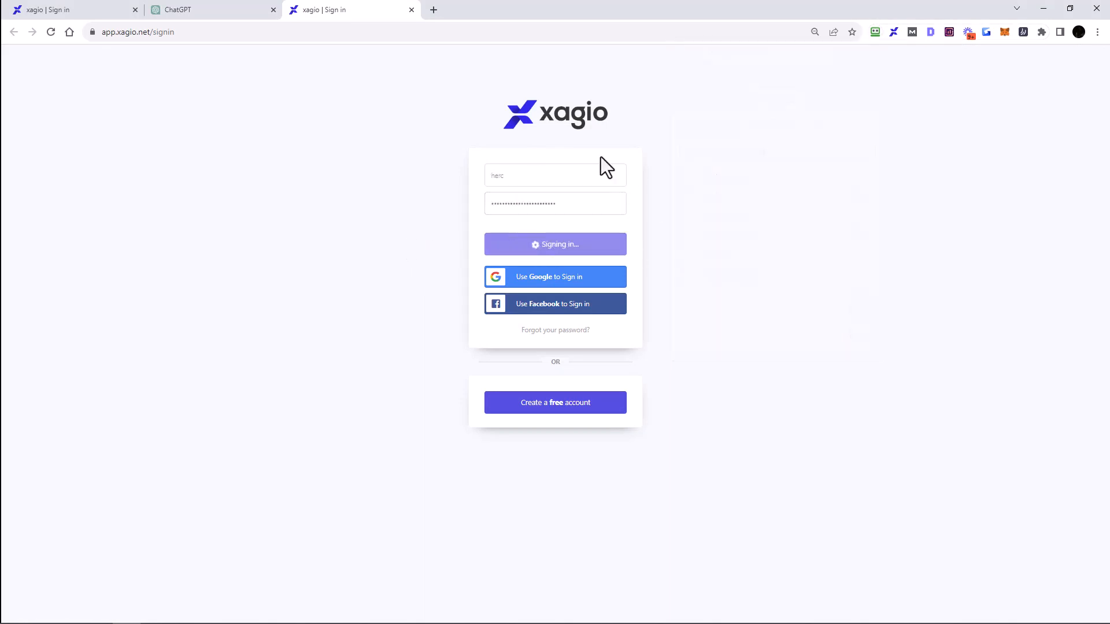
Step: Reload the ChatGPT tab so xagio AI loads after signing in
{"action": "left_click", "coordinate": [243, 17]}
{"action": "left_click", "coordinate": [51, 31]}
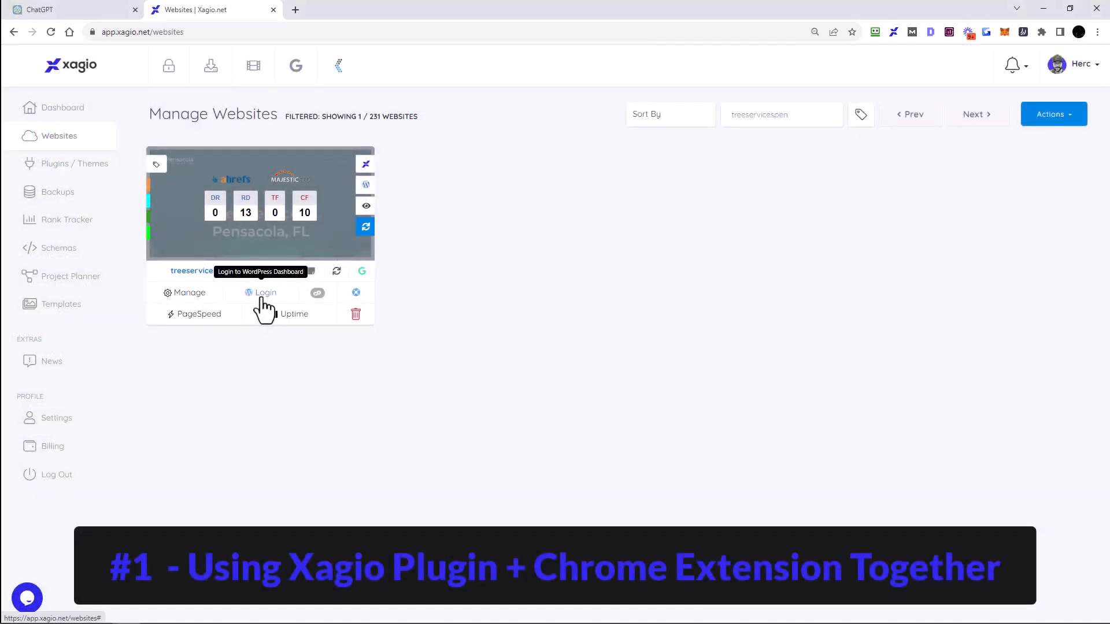
Step: Log in to the treeservicespensacola.com WordPress site and open the 'Reliable Tree Care Services in Pensacola, FL' draft page for editing
{"action": "left_click", "coordinate": [262, 298]}
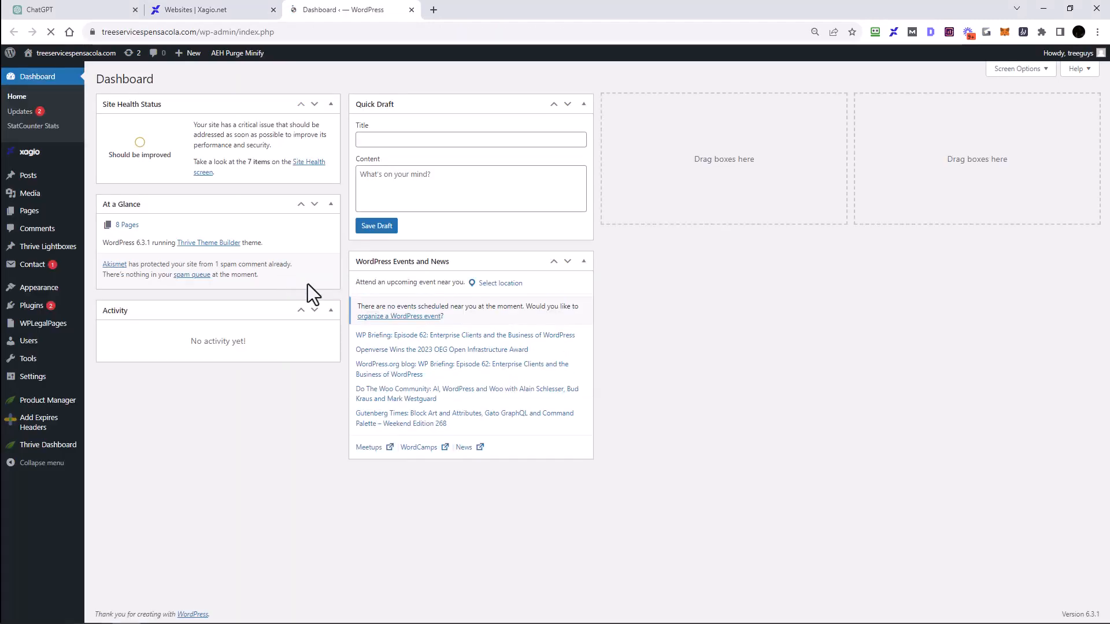
{"action": "mouse_move", "coordinate": [43, 154]}
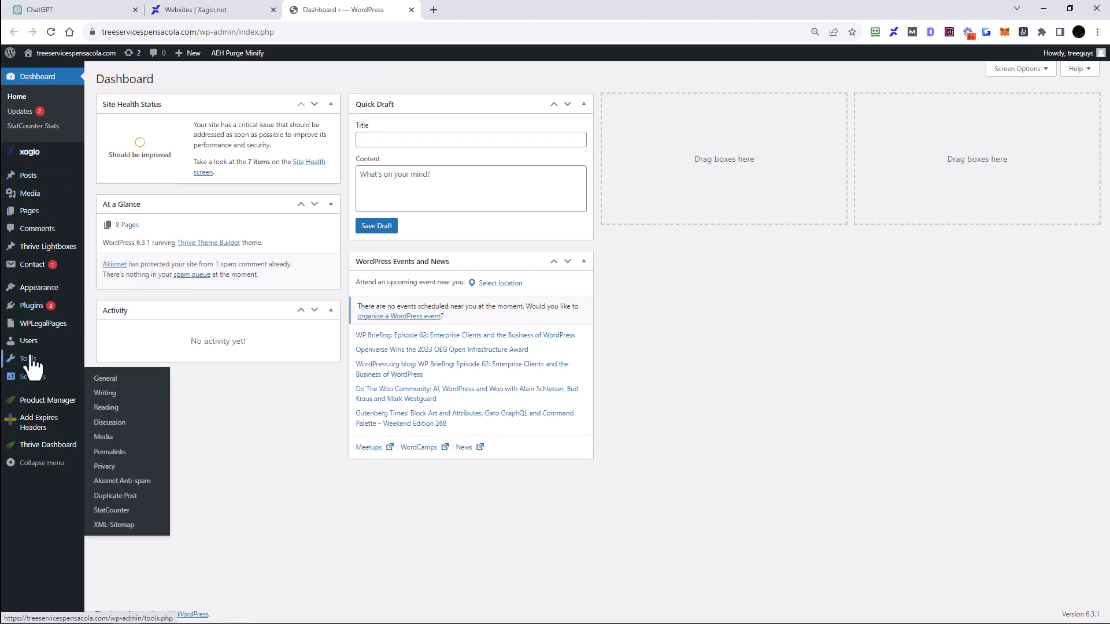
{"action": "mouse_move", "coordinate": [26, 215]}
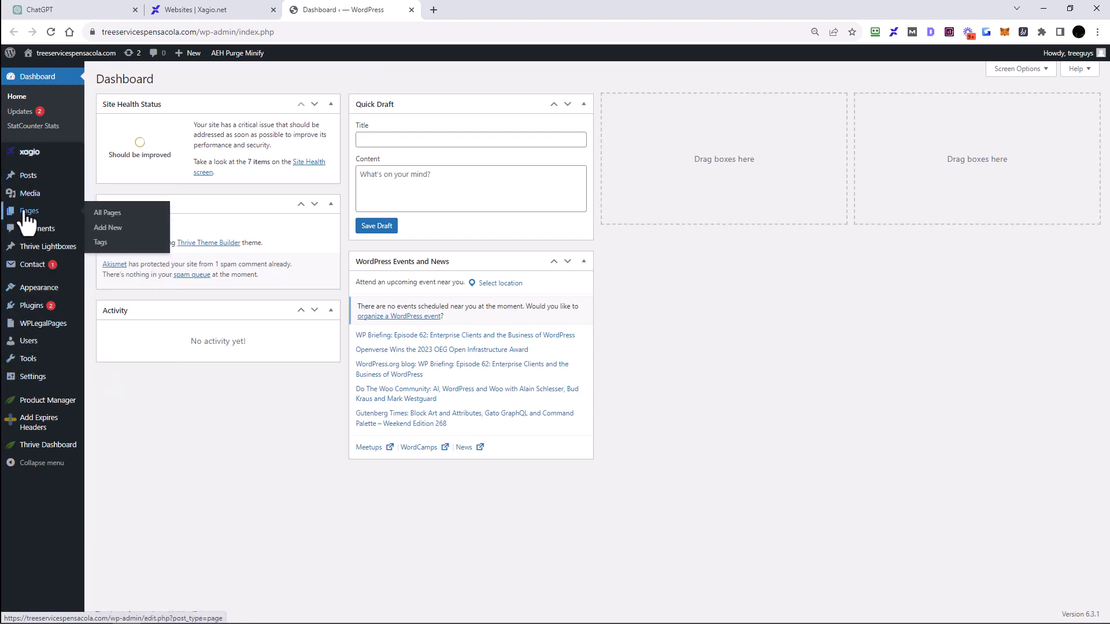
{"action": "left_click", "coordinate": [104, 214]}
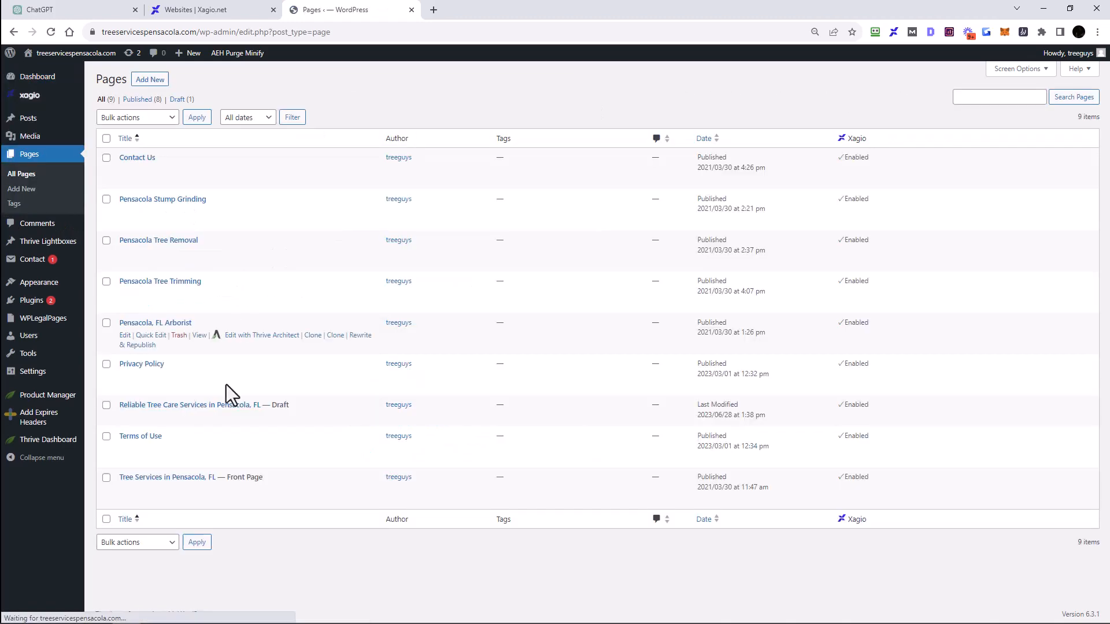
{"action": "mouse_move", "coordinate": [202, 414]}
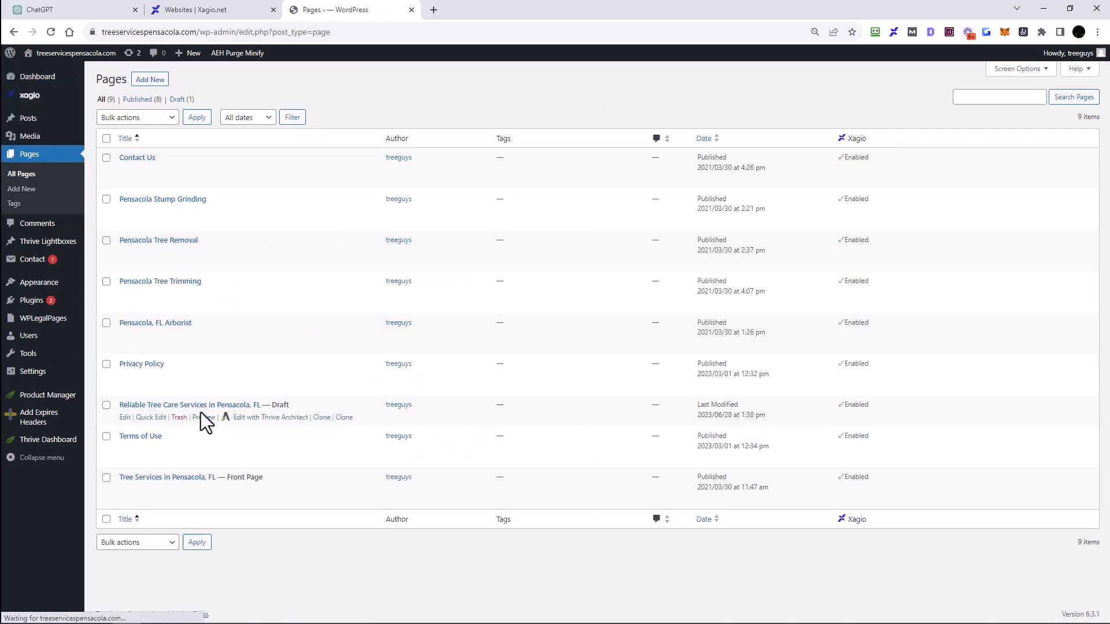
{"action": "left_click", "coordinate": [124, 418]}
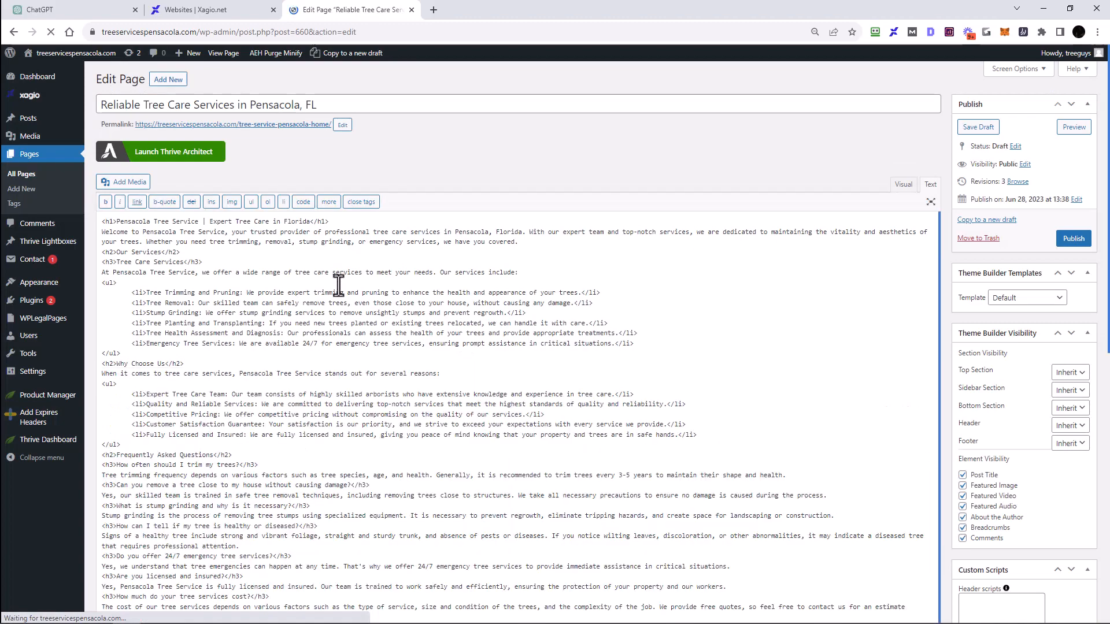
Step: Open the AI Content section of the Xagio panel below the page editor
{"action": "scroll", "coordinate": [415, 327], "scroll_direction": "down", "scroll_amount": 5}
{"action": "scroll", "coordinate": [415, 327], "scroll_direction": "down", "scroll_amount": 6}
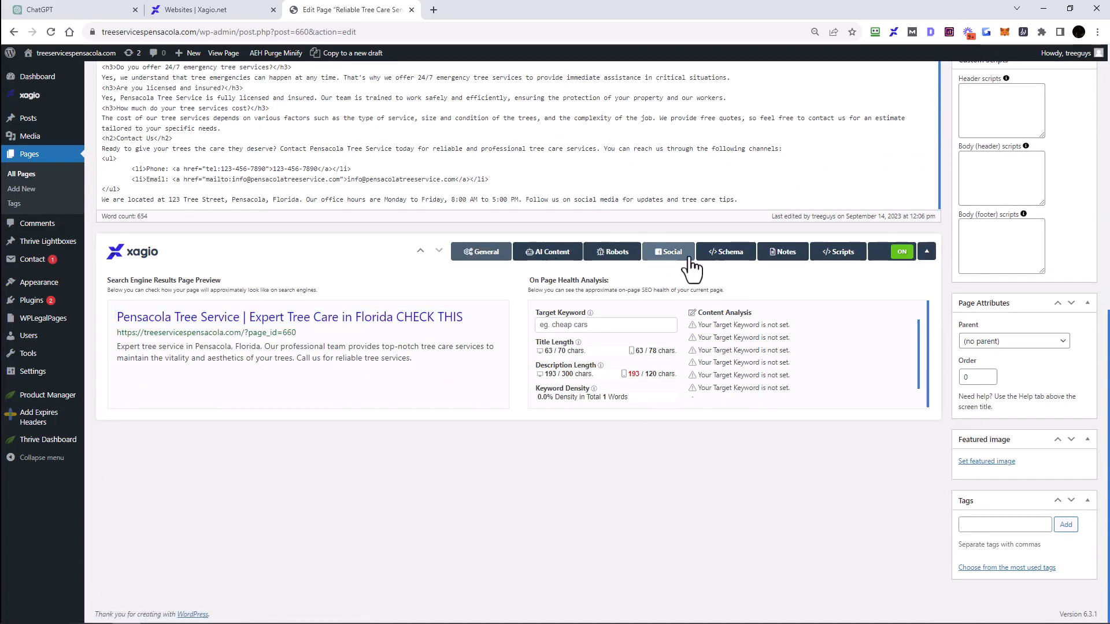
{"action": "left_click", "coordinate": [542, 261]}
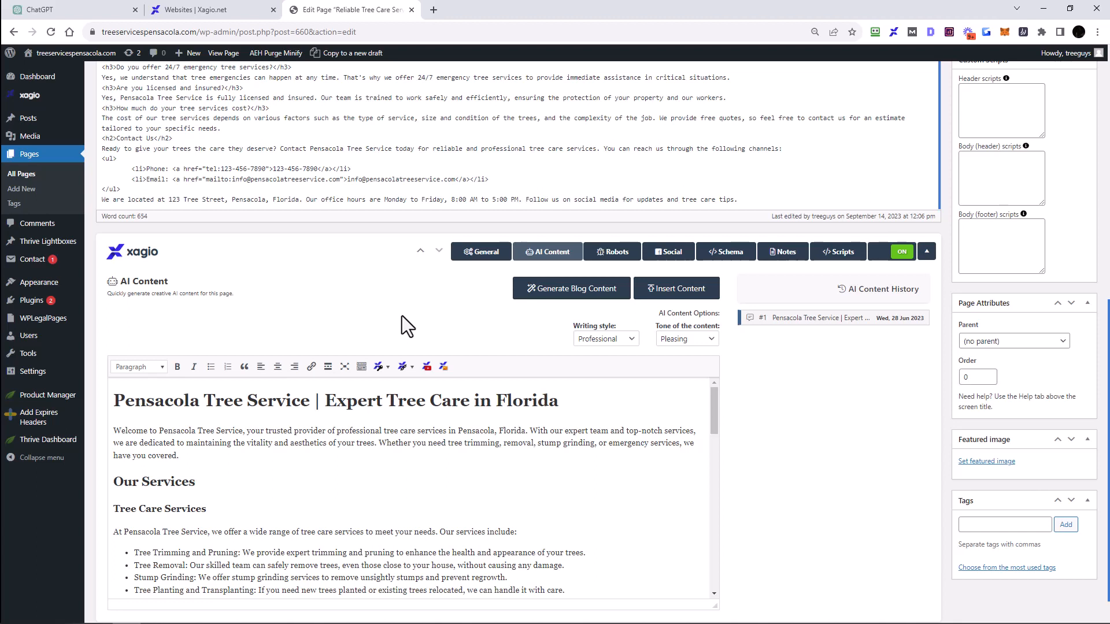
Step: Select the introductory 'Welcome to Pensacola Tree Service' paragraph in the AI Content editor
{"action": "scroll", "coordinate": [815, 469], "scroll_direction": "down", "scroll_amount": 1}
{"action": "scroll", "coordinate": [812, 454], "scroll_direction": "down", "scroll_amount": 1}
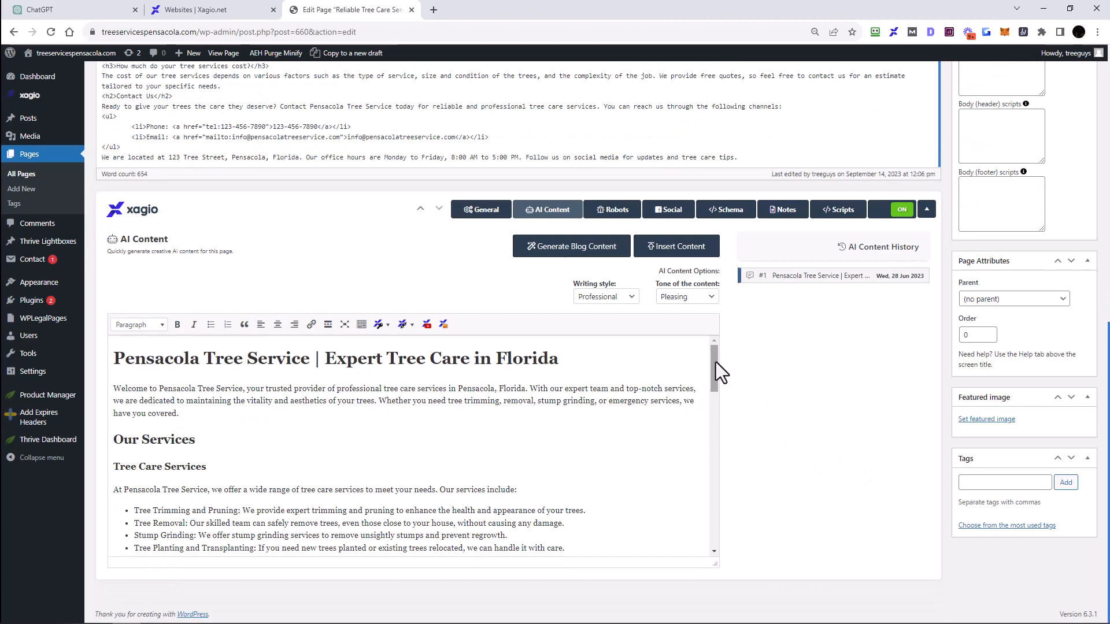
{"action": "mouse_move", "coordinate": [716, 362]}
{"action": "left_mouse_down"}
{"action": "mouse_move", "coordinate": [722, 518]}
{"action": "mouse_move", "coordinate": [720, 360]}
{"action": "left_mouse_up"}
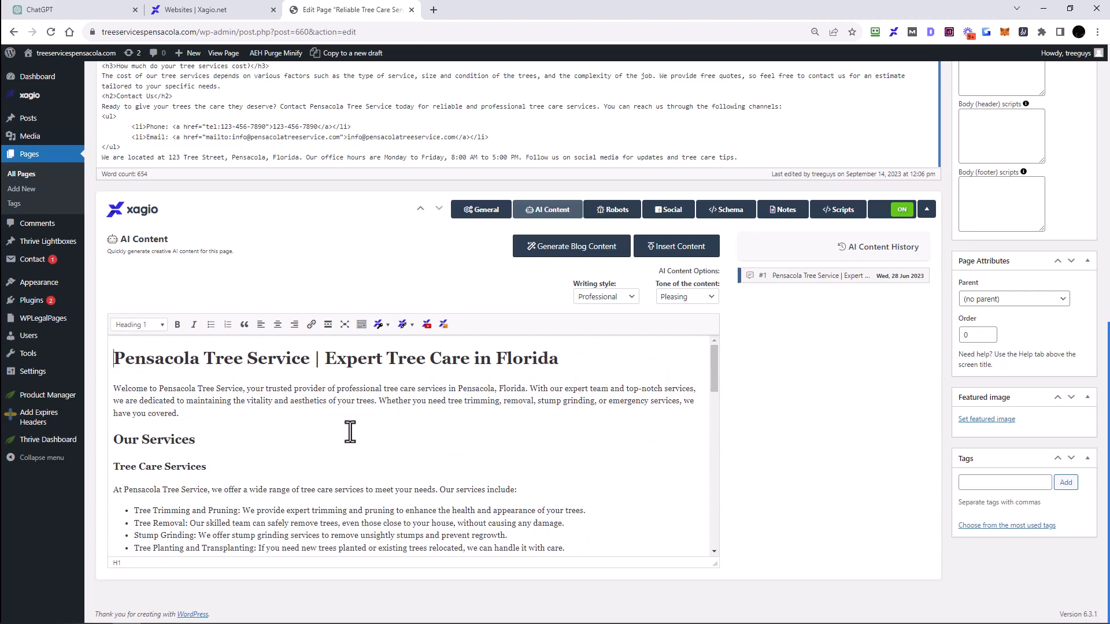
{"action": "scroll", "coordinate": [311, 441], "scroll_direction": "down", "scroll_amount": 2}
{"action": "scroll", "coordinate": [310, 441], "scroll_direction": "up", "scroll_amount": 2}
{"action": "left_click", "coordinate": [181, 413]}
{"action": "left_click_drag", "start_coordinate": [181, 412], "coordinate": [110, 389]}
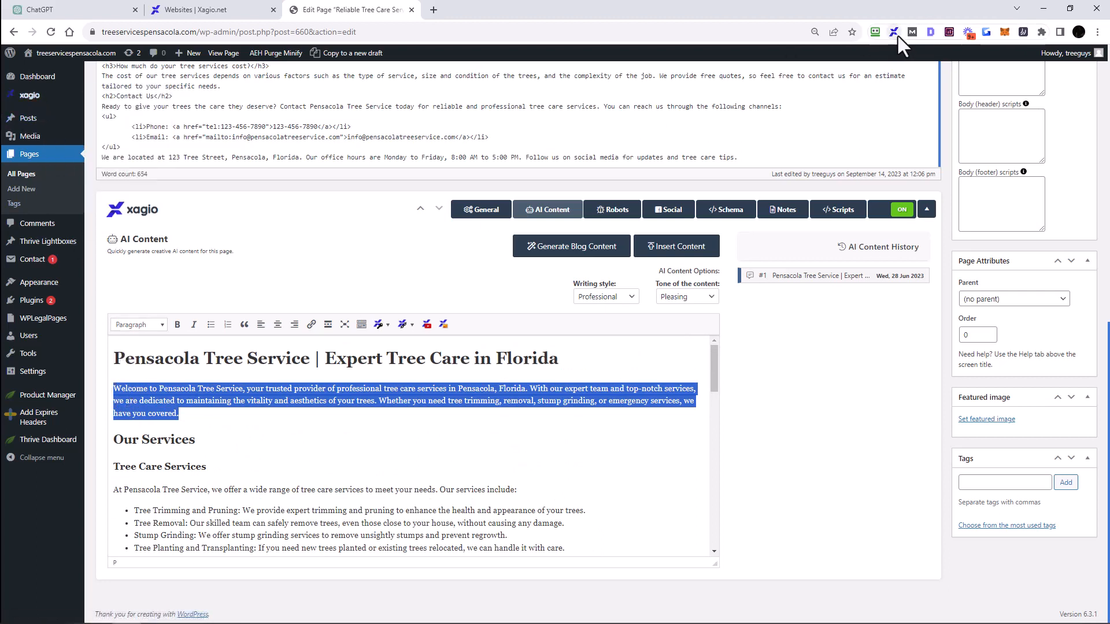
{"action": "left_click_drag", "start_coordinate": [185, 419], "coordinate": [115, 392]}
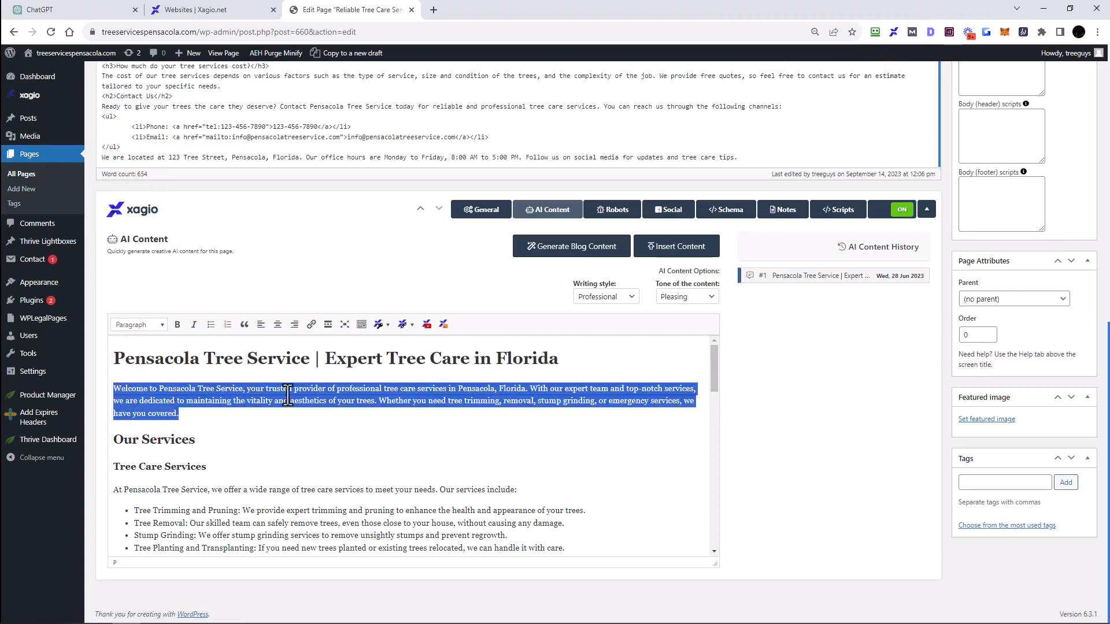
Step: Send the selected paragraph to xagio AI and set the ChatGPT version to GPT-4
{"action": "right_click", "coordinate": [362, 391]}
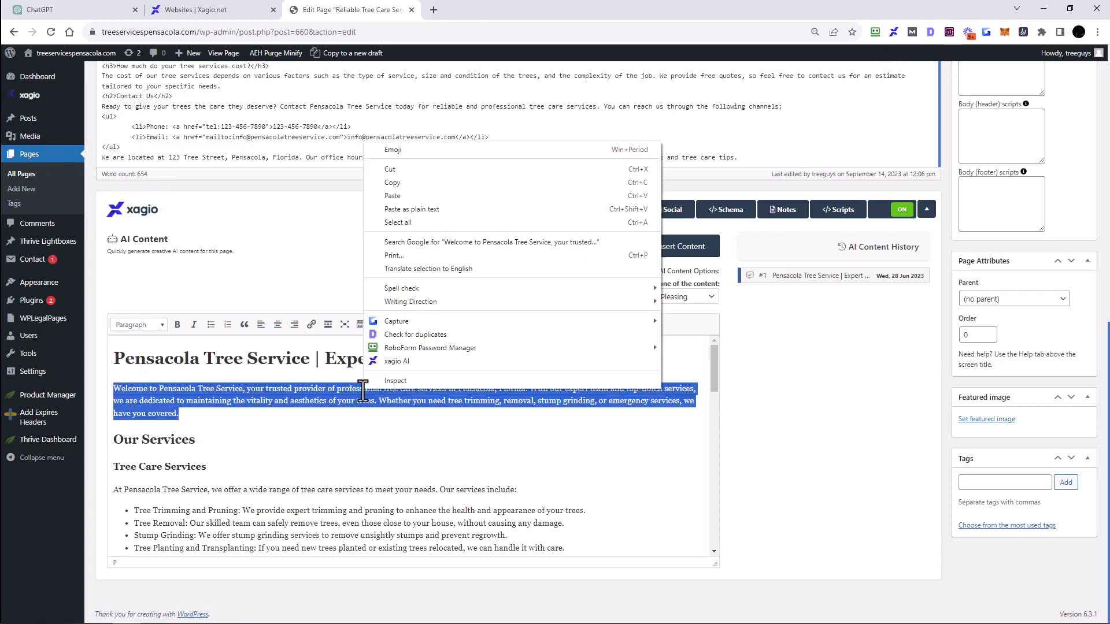
{"action": "left_click", "coordinate": [401, 362]}
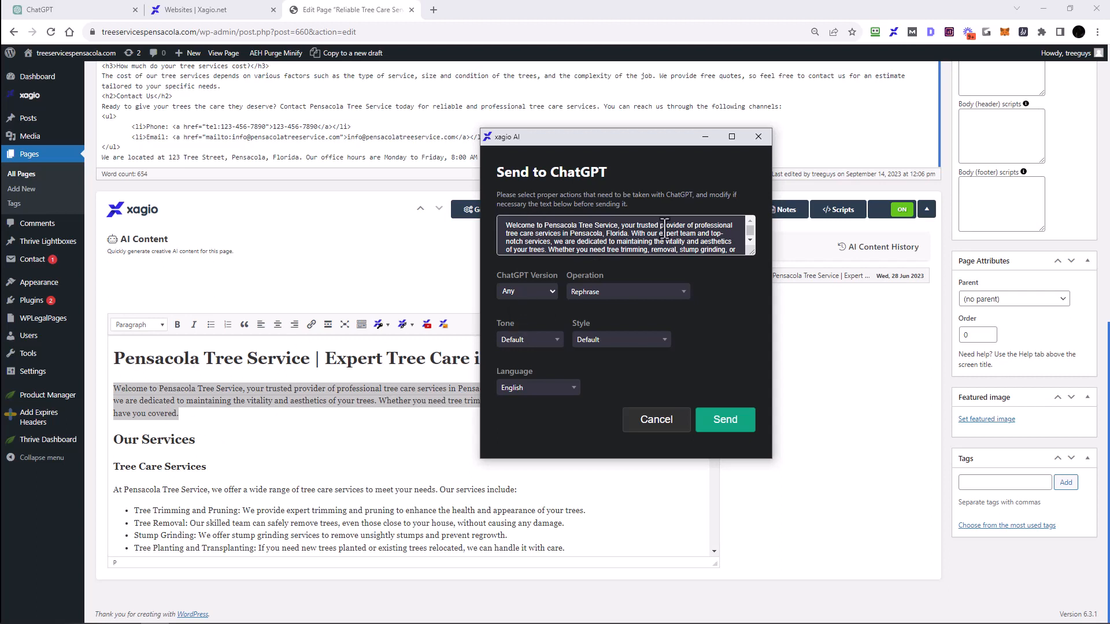
{"action": "left_click", "coordinate": [527, 292]}
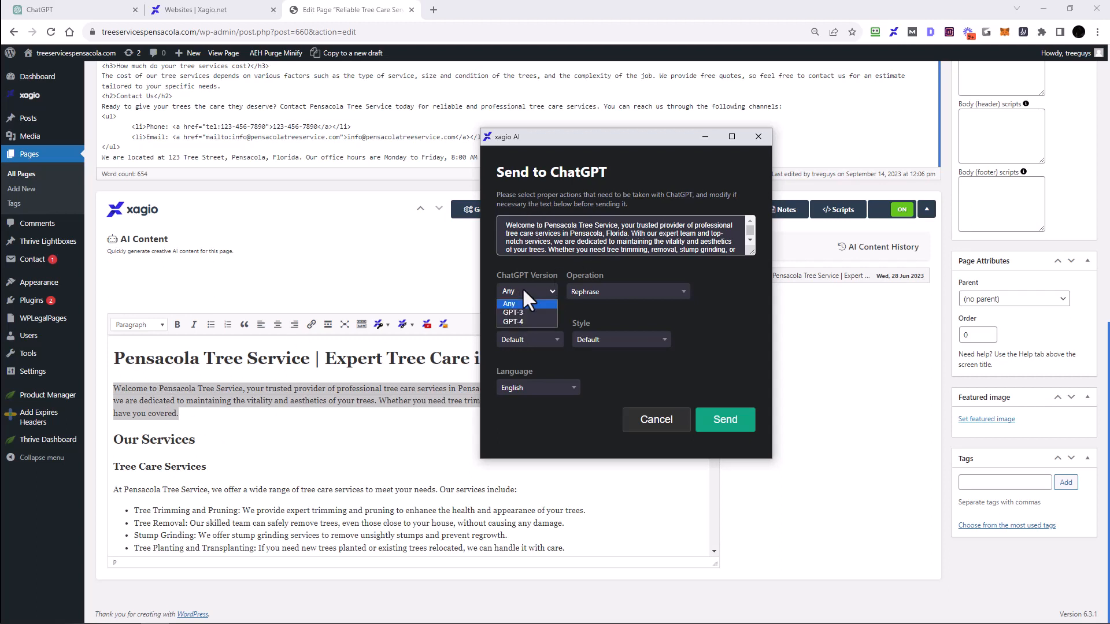
{"action": "left_click", "coordinate": [520, 321]}
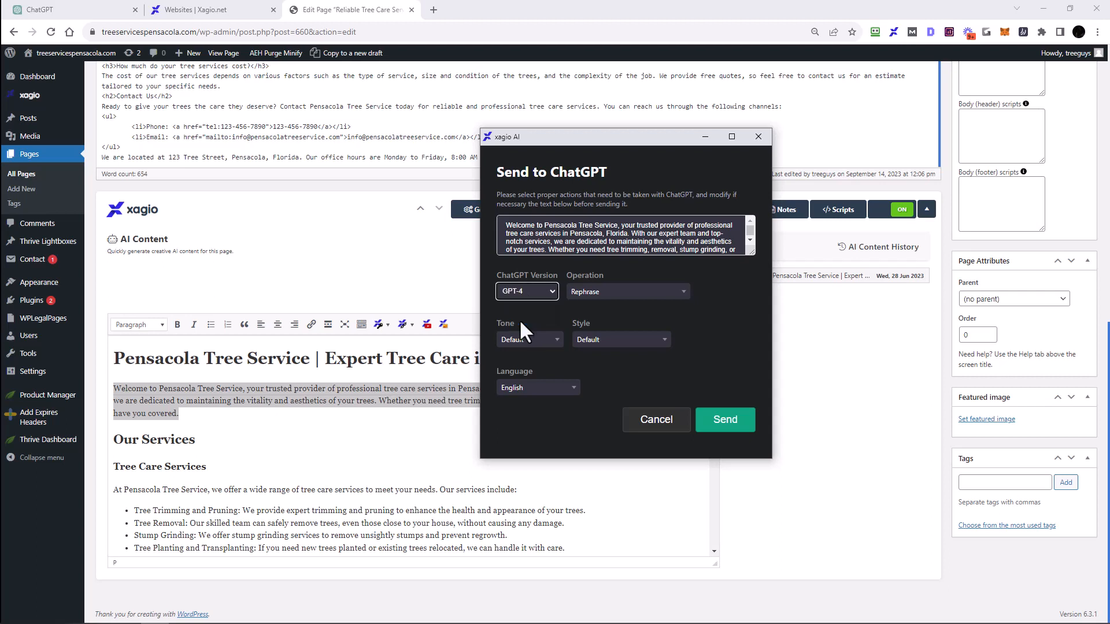
Step: Set a custom operation 'Write a more detailed version of this.'
{"action": "left_click", "coordinate": [684, 293]}
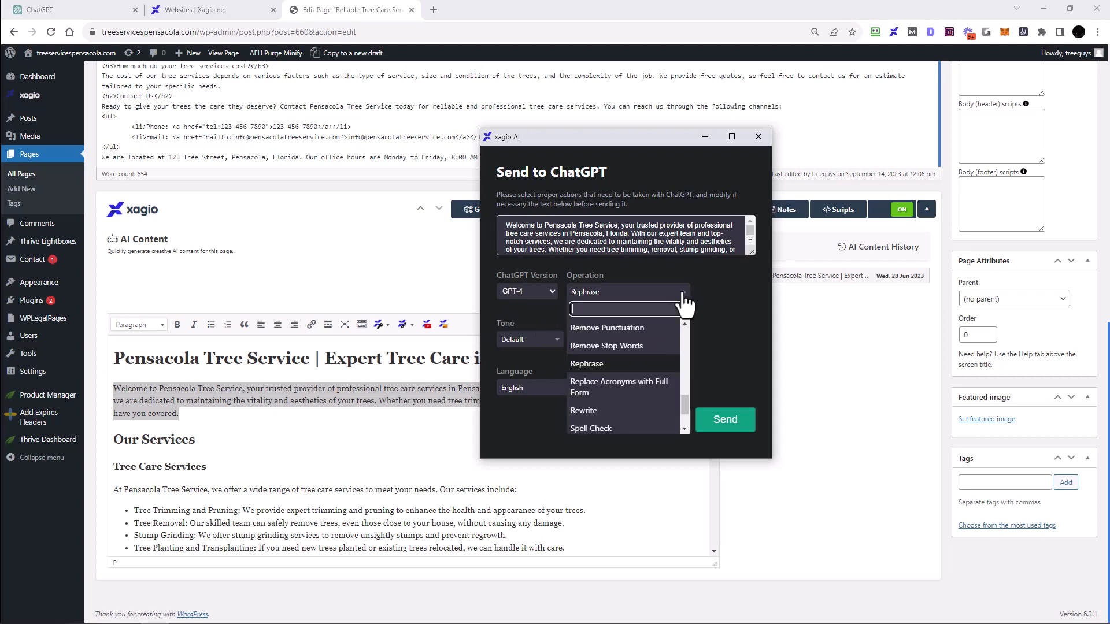
{"action": "mouse_move", "coordinate": [685, 411]}
{"action": "left_mouse_down"}
{"action": "mouse_move", "coordinate": [686, 349]}
{"action": "mouse_move", "coordinate": [682, 425]}
{"action": "mouse_move", "coordinate": [685, 333]}
{"action": "mouse_move", "coordinate": [691, 426]}
{"action": "left_mouse_up"}
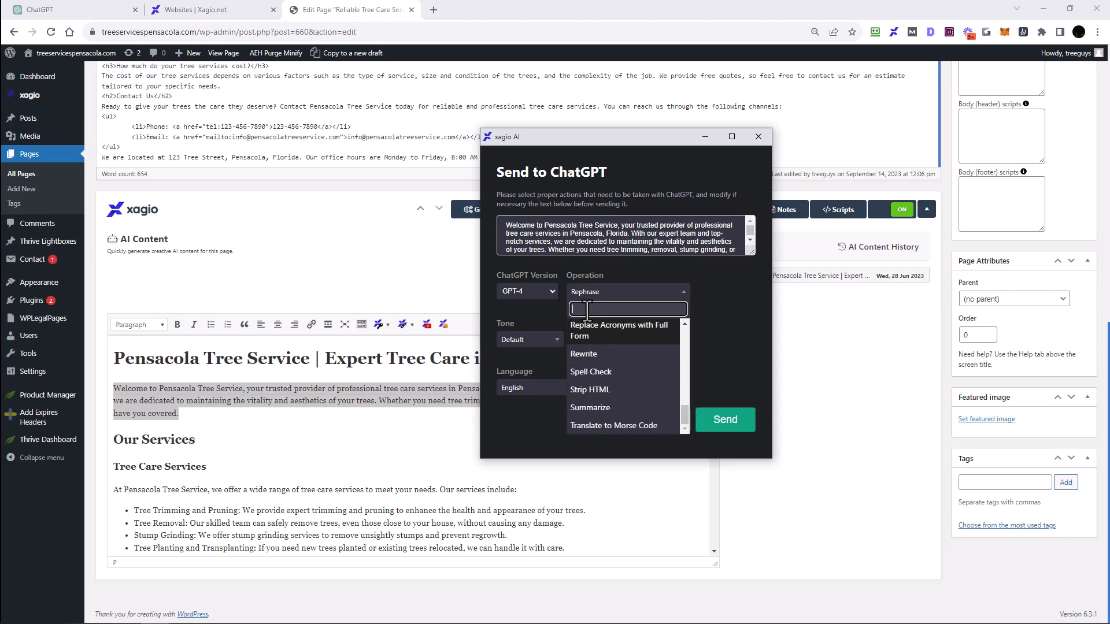
{"action": "type", "text": "W"}
{"action": "key", "text": "BackSpace"}
{"action": "type", "text": "W"}
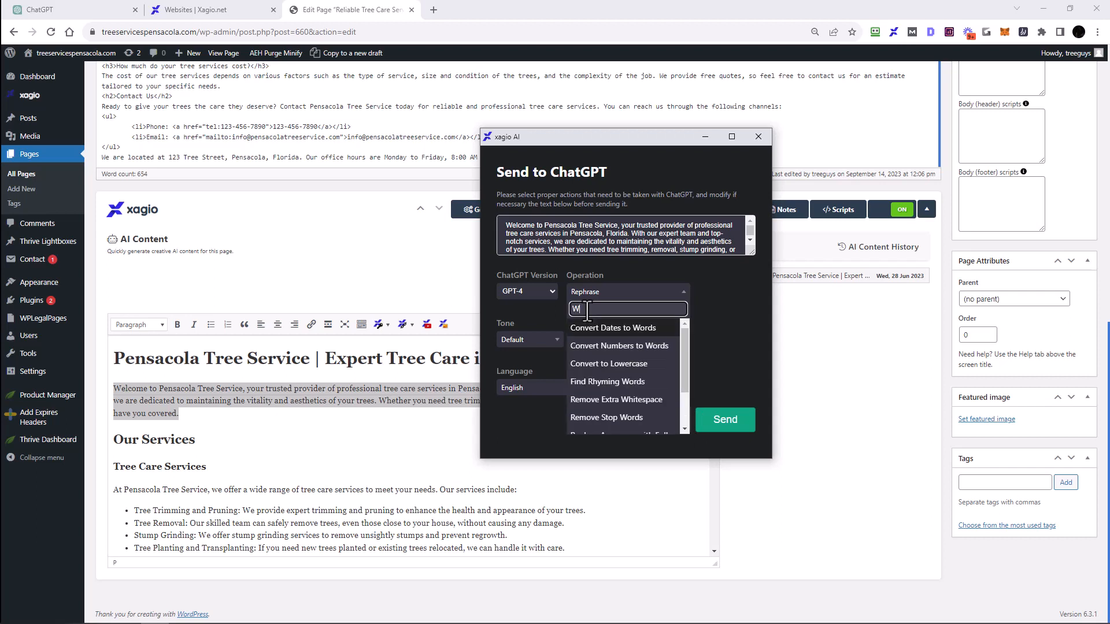
{"action": "type", "text": "rite a more detail"}
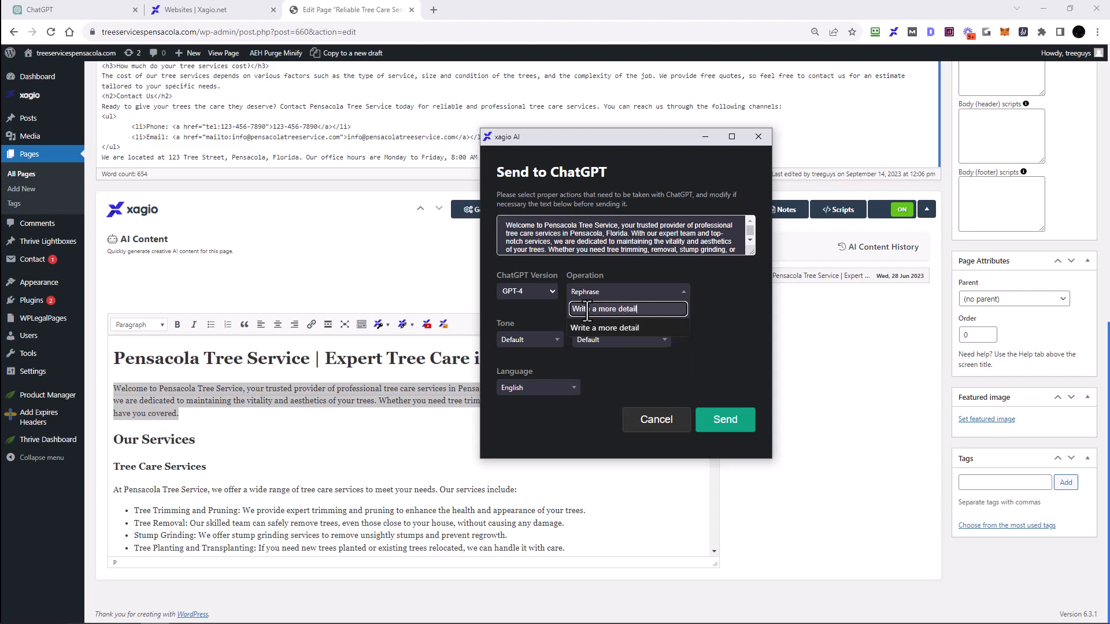
{"action": "type", "text": "ed version of this."}
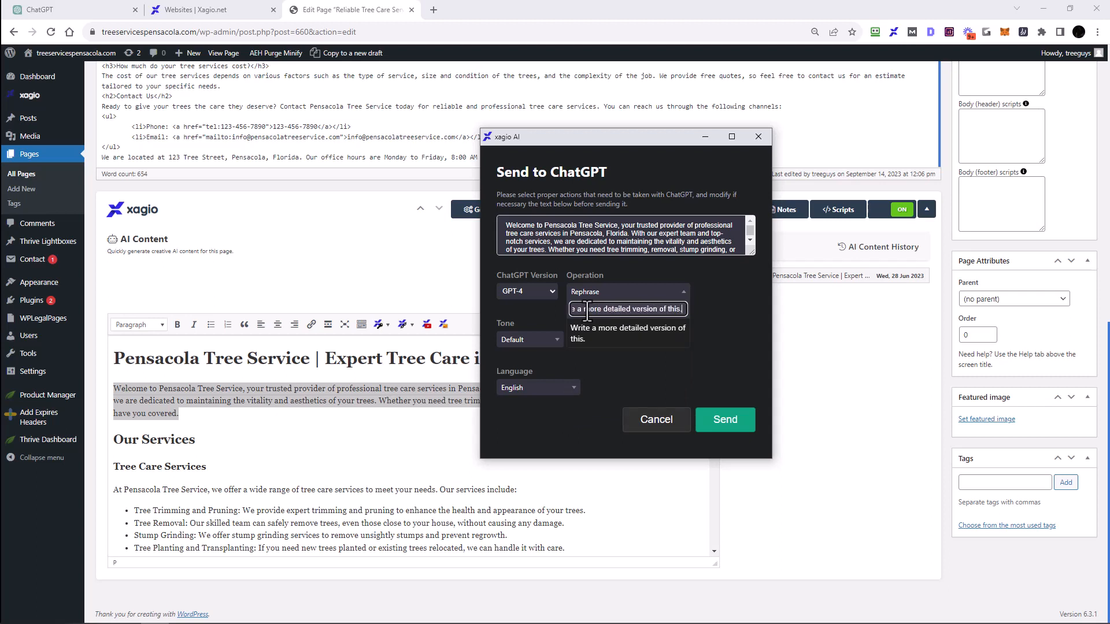
{"action": "key", "text": "Return"}
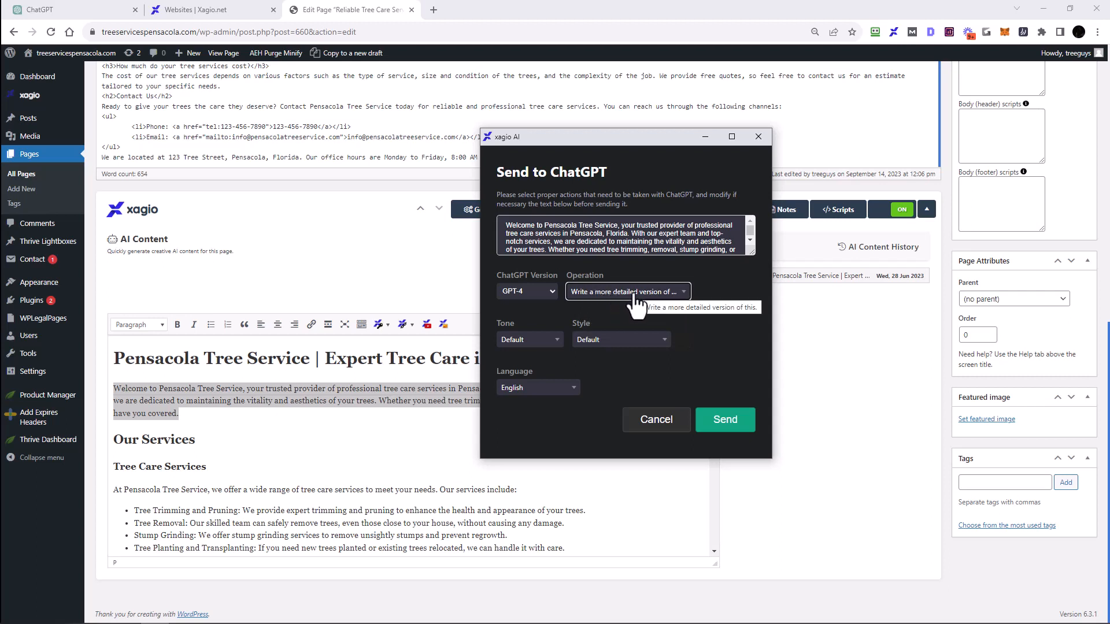
Step: Review the Tone and Style options in the xagio AI dialog, then send the paragraph to ChatGPT
{"action": "left_click", "coordinate": [527, 339]}
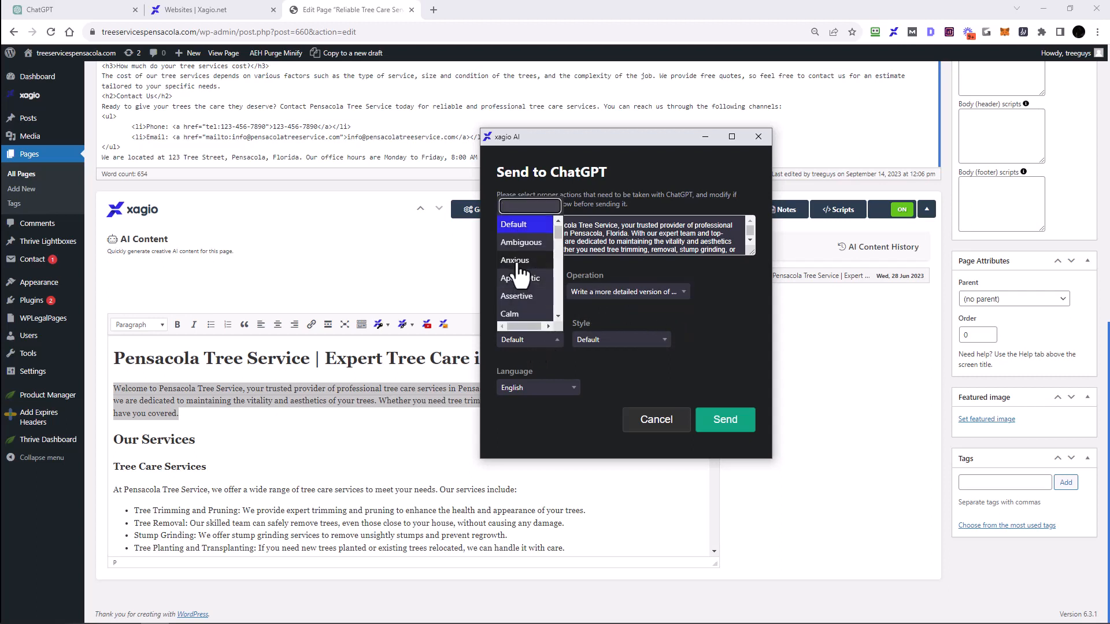
{"action": "scroll", "coordinate": [519, 272], "scroll_direction": "down", "scroll_amount": 5}
{"action": "scroll", "coordinate": [518, 264], "scroll_direction": "up", "scroll_amount": 5}
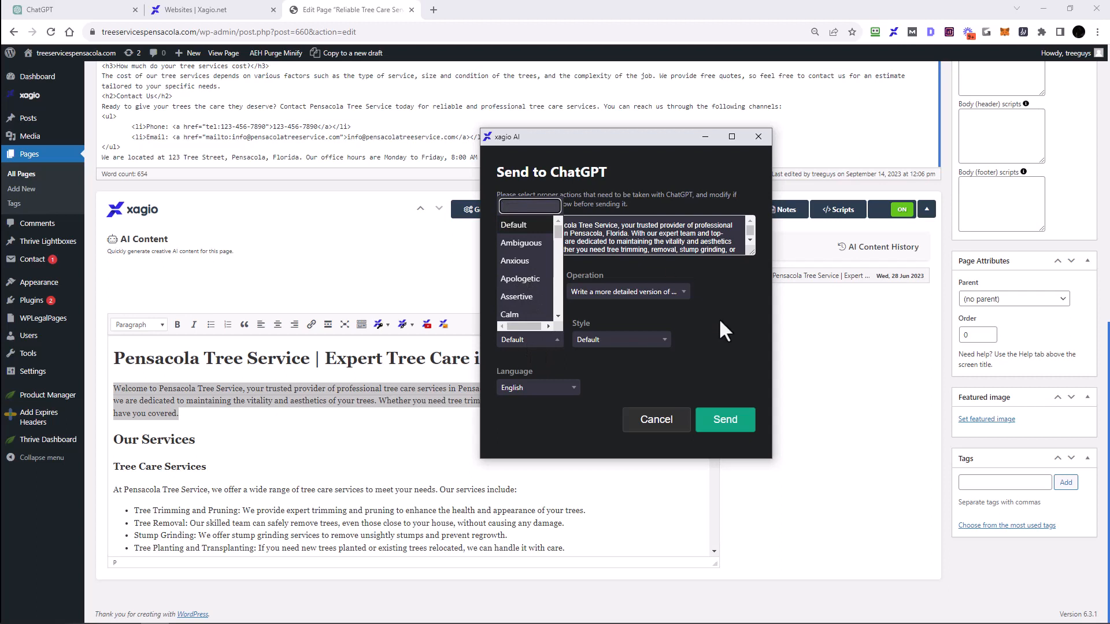
{"action": "left_click", "coordinate": [636, 340]}
{"action": "scroll", "coordinate": [607, 272], "scroll_direction": "down", "scroll_amount": 3}
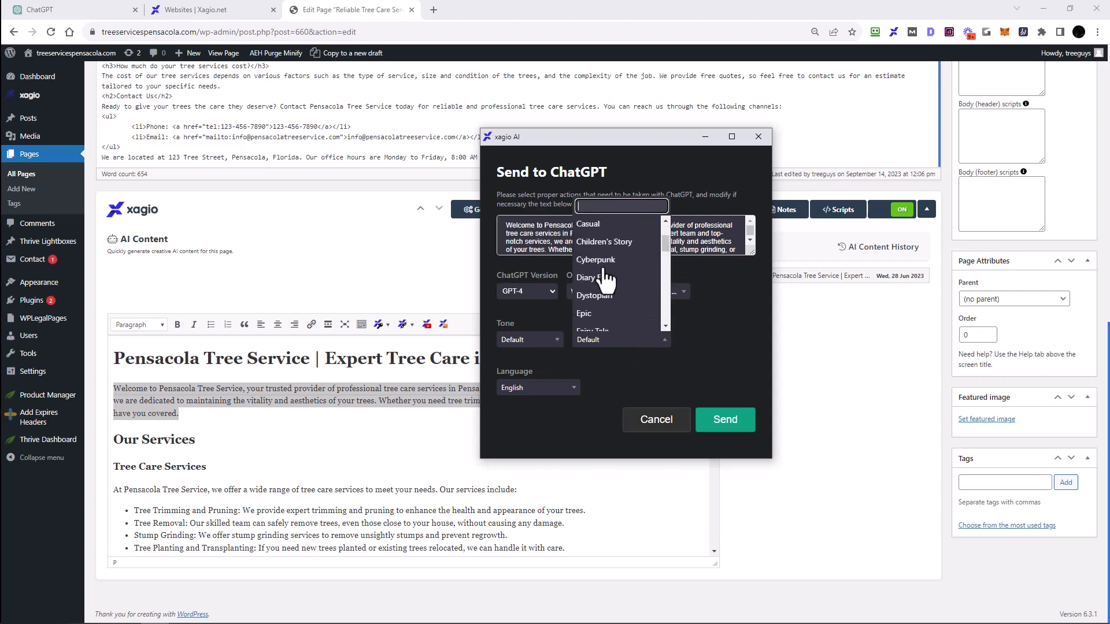
{"action": "scroll", "coordinate": [604, 270], "scroll_direction": "up", "scroll_amount": 2}
{"action": "left_click", "coordinate": [739, 291]}
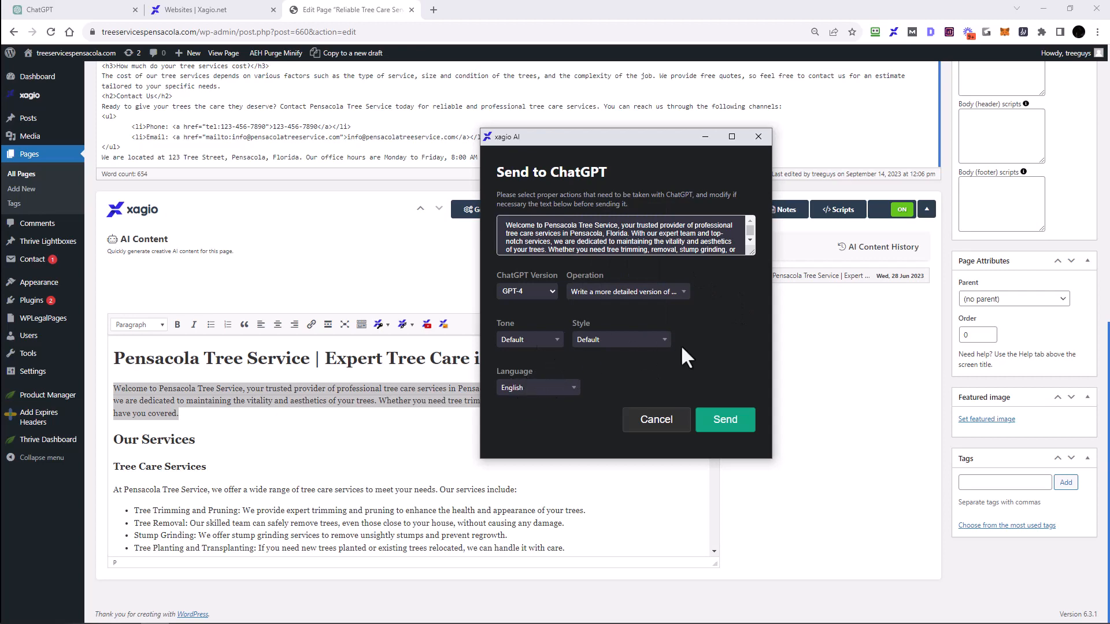
{"action": "left_click", "coordinate": [724, 422]}
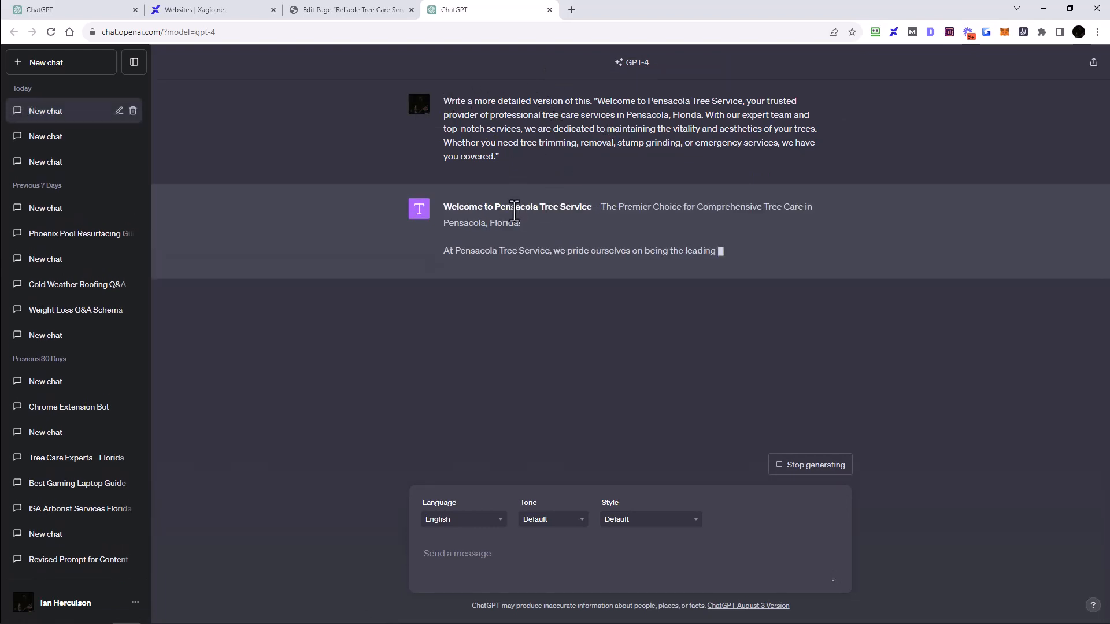
Step: Compare GPT-4's generated response with the expanded text inserted into the AI Content editor
{"action": "left_click", "coordinate": [358, 12]}
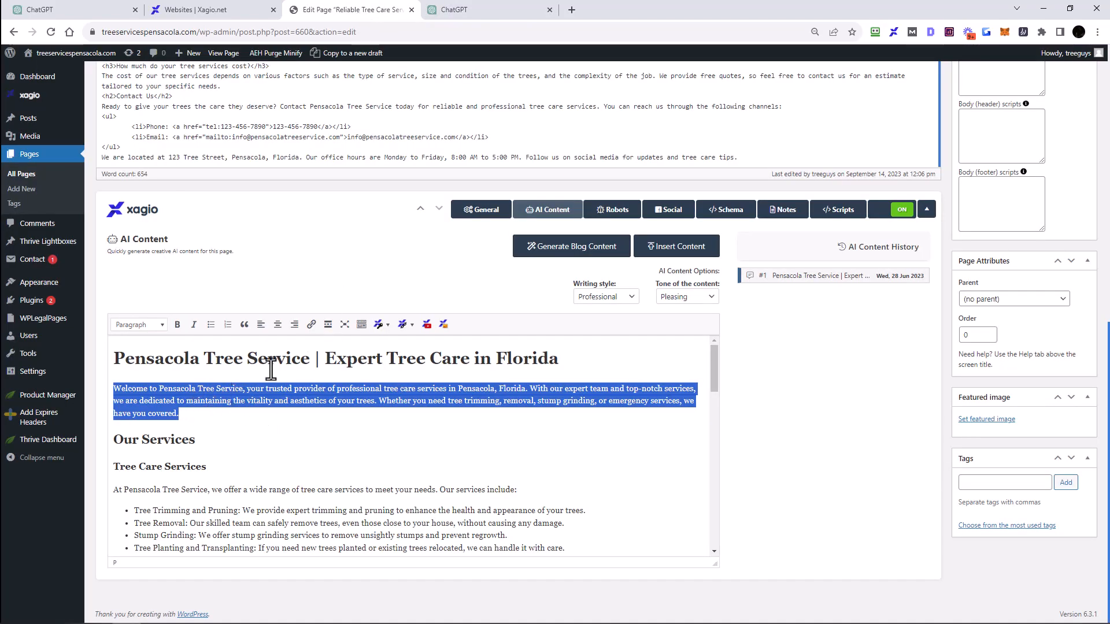
{"action": "left_click", "coordinate": [475, 15]}
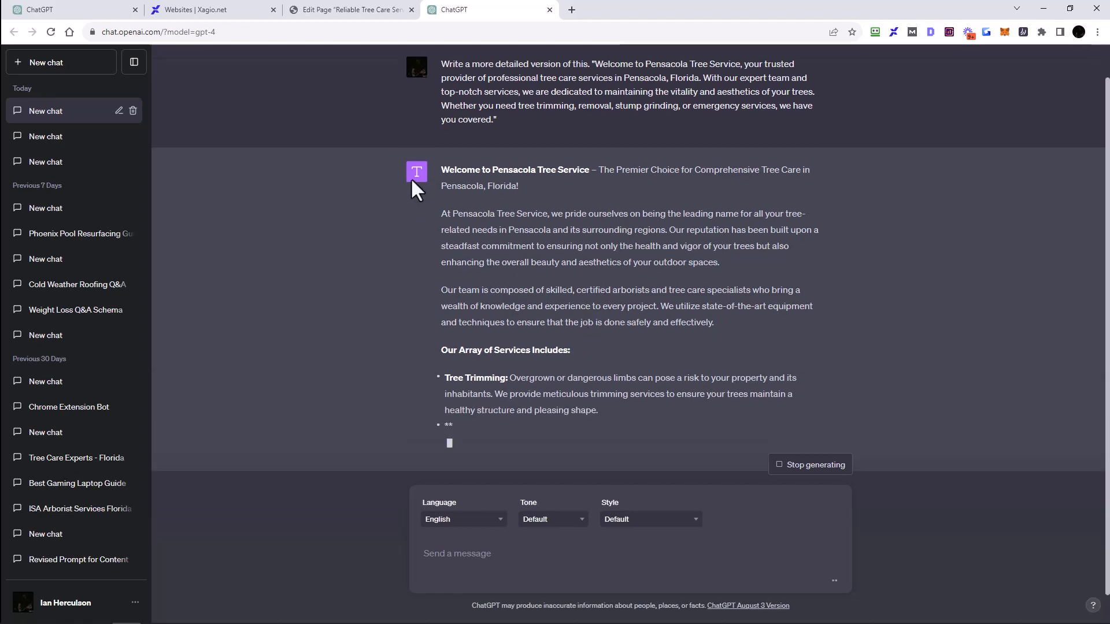
{"action": "left_click", "coordinate": [359, 12]}
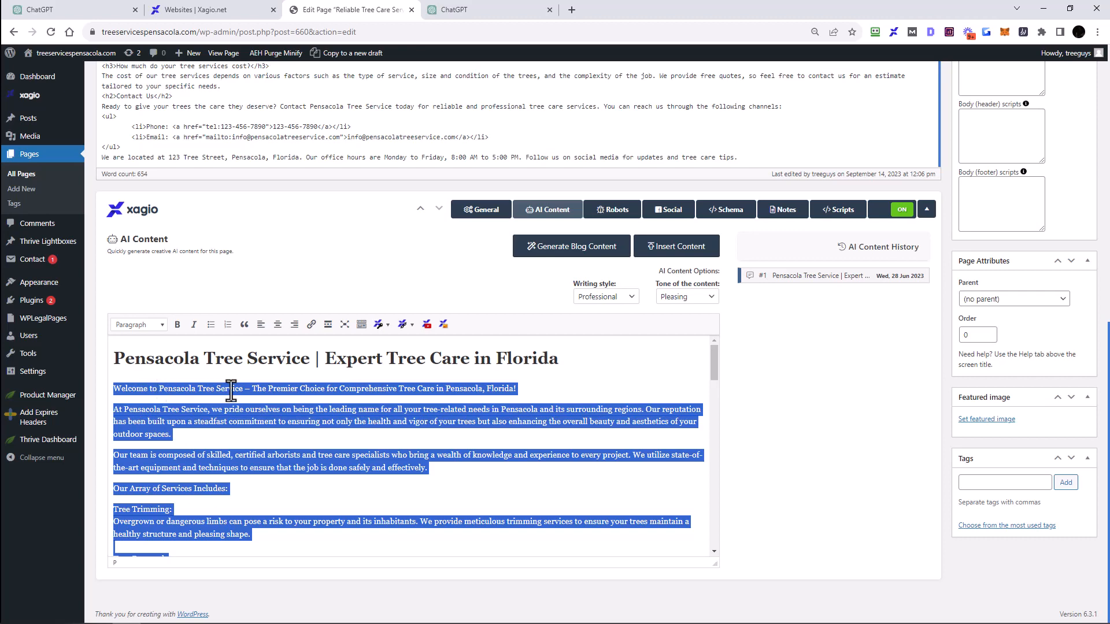
{"action": "scroll", "coordinate": [290, 428], "scroll_direction": "down", "scroll_amount": 5}
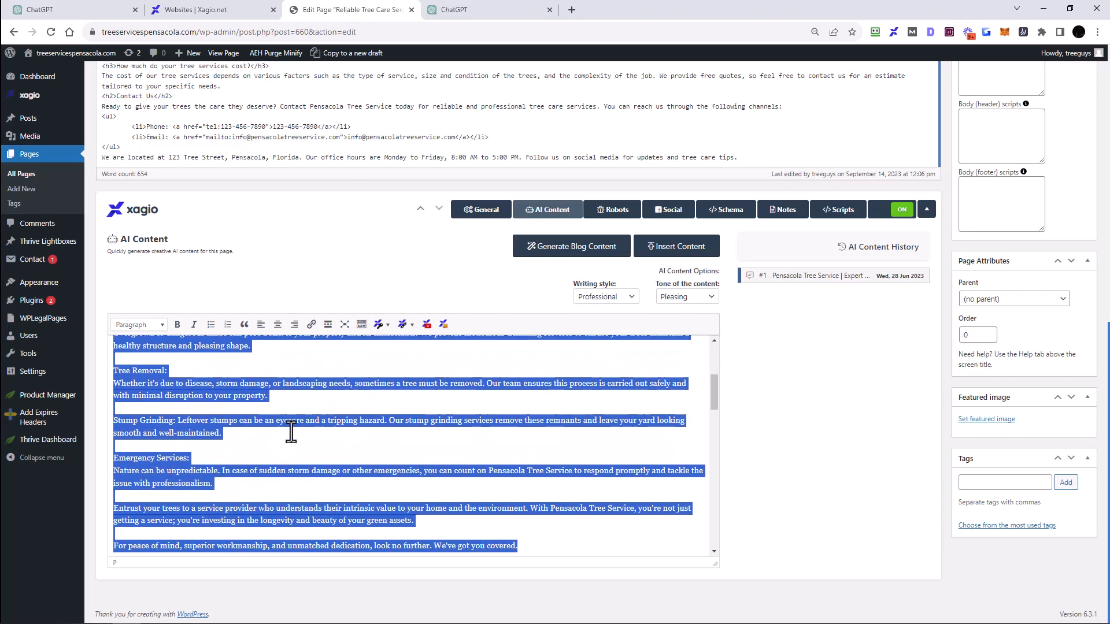
{"action": "left_click", "coordinate": [503, 11]}
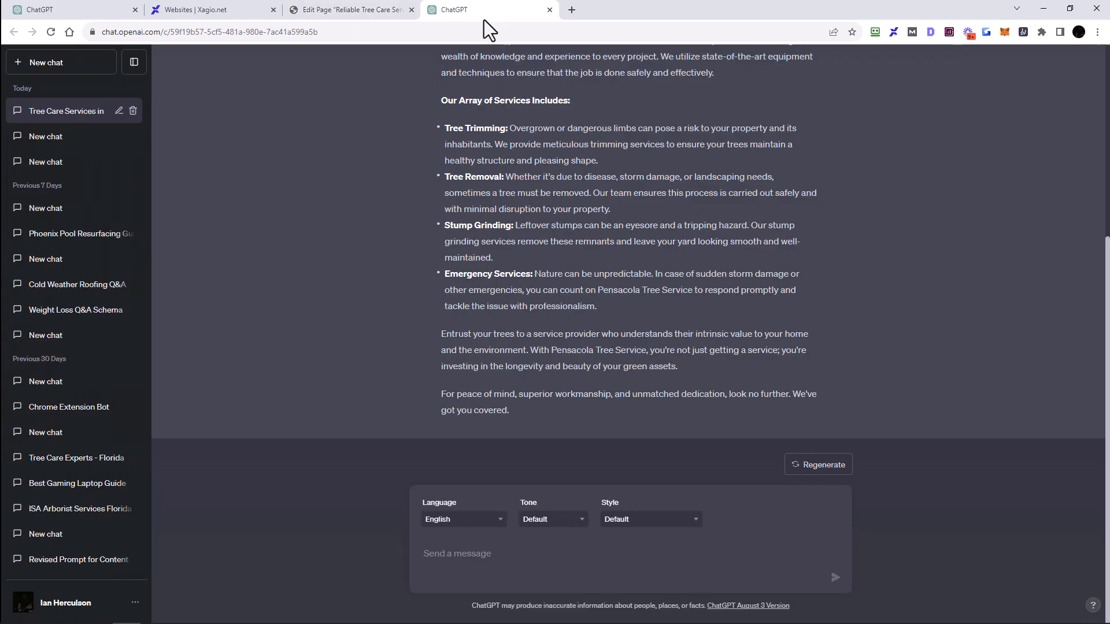
{"action": "left_click", "coordinate": [377, 10]}
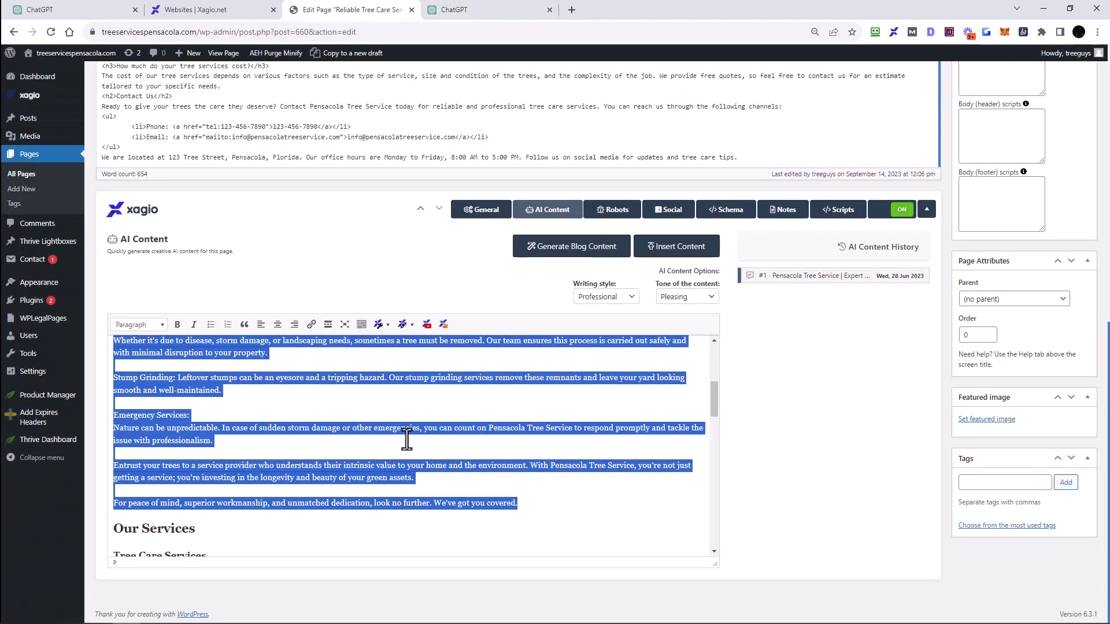
Step: Examine the expanded paragraphs throughout the AI Content editor
{"action": "left_click", "coordinate": [258, 436]}
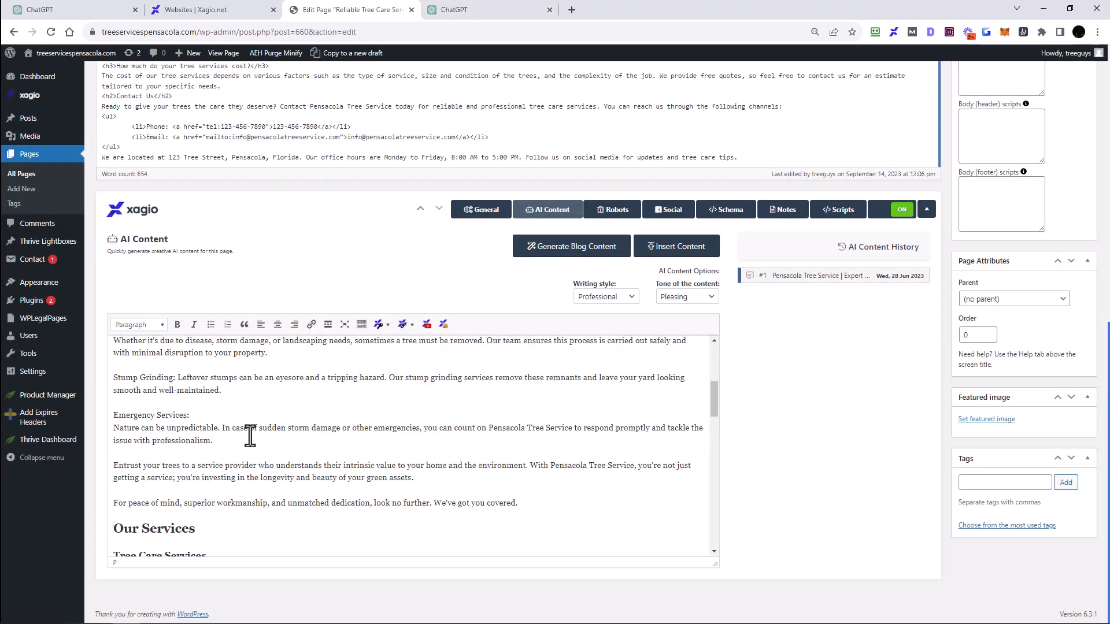
{"action": "left_click_drag", "start_coordinate": [249, 431], "coordinate": [92, 421]}
{"action": "scroll", "coordinate": [223, 431], "scroll_direction": "up", "scroll_amount": 1}
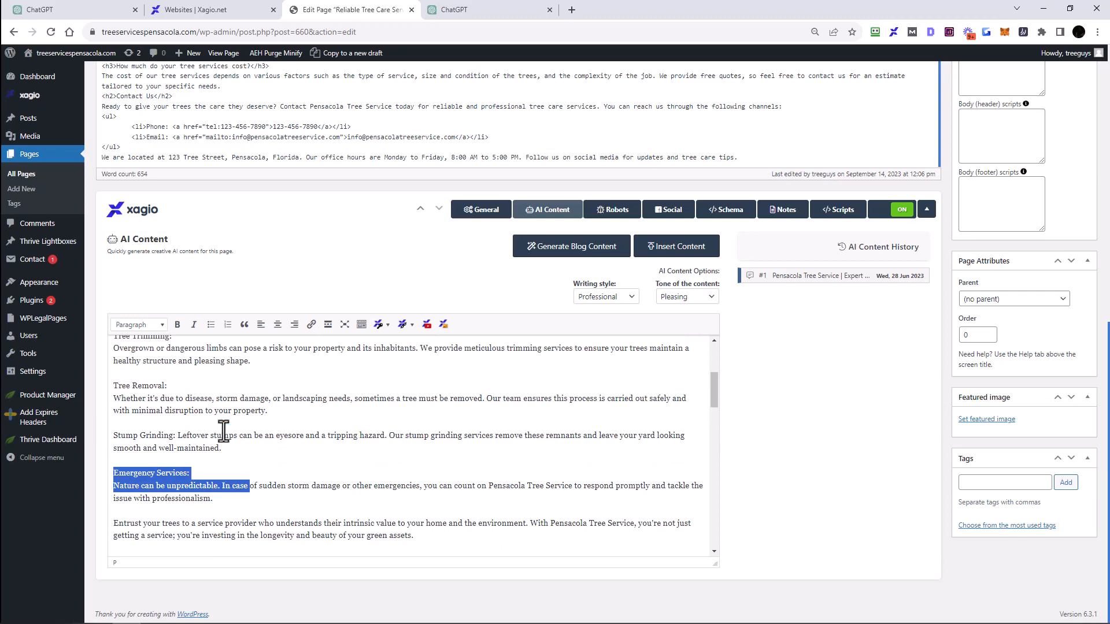
{"action": "scroll", "coordinate": [223, 428], "scroll_direction": "down", "scroll_amount": 3}
{"action": "left_click_drag", "start_coordinate": [226, 436], "coordinate": [258, 513]}
{"action": "scroll", "coordinate": [286, 490], "scroll_direction": "down", "scroll_amount": 1}
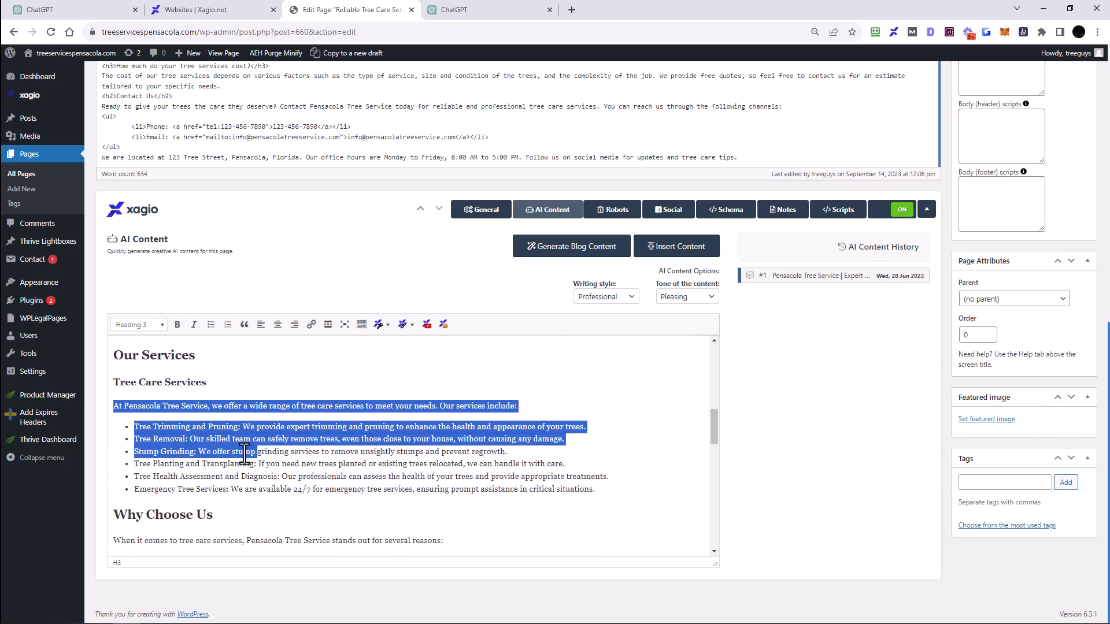
{"action": "scroll", "coordinate": [245, 455], "scroll_direction": "up", "scroll_amount": 10}
{"action": "scroll", "coordinate": [192, 367], "scroll_direction": "up", "scroll_amount": 2}
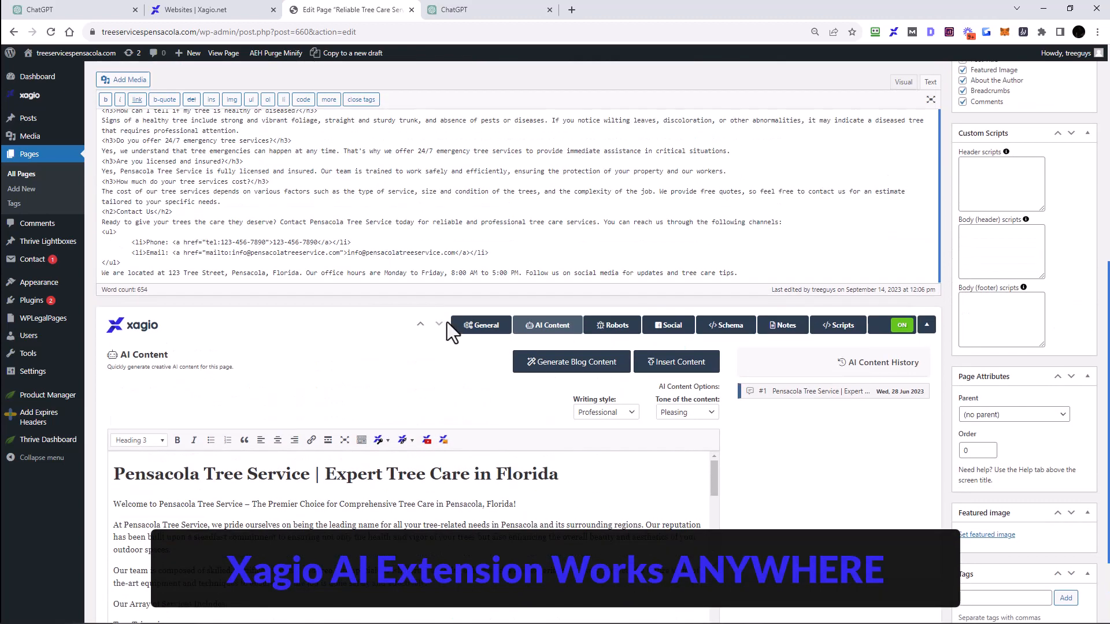
{"action": "scroll", "coordinate": [355, 404], "scroll_direction": "up", "scroll_amount": 7}
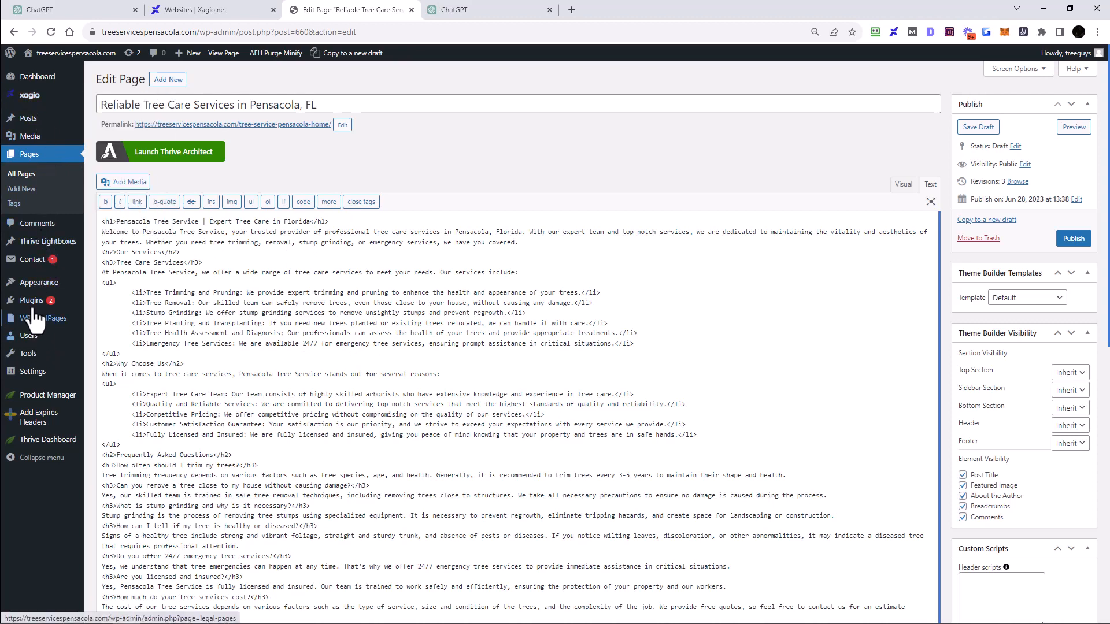
Step: Open the Pensacola Tree Trimming page in Thrive Architect and close the extra ChatGPT and Pages tabs
{"action": "left_click", "coordinate": [21, 175]}
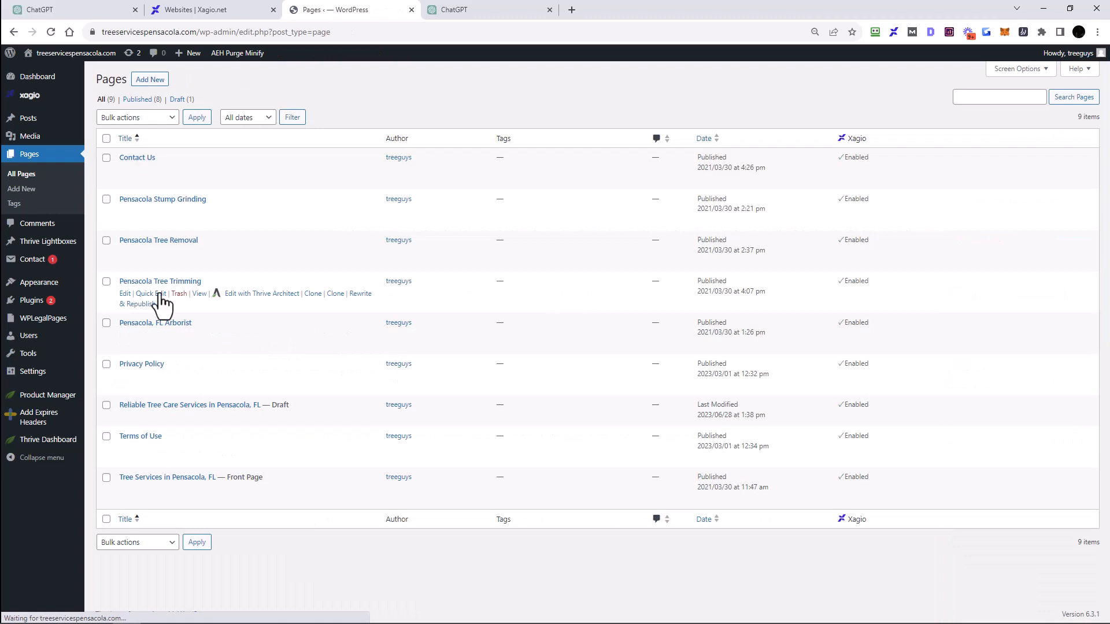
{"action": "left_click", "coordinate": [265, 295]}
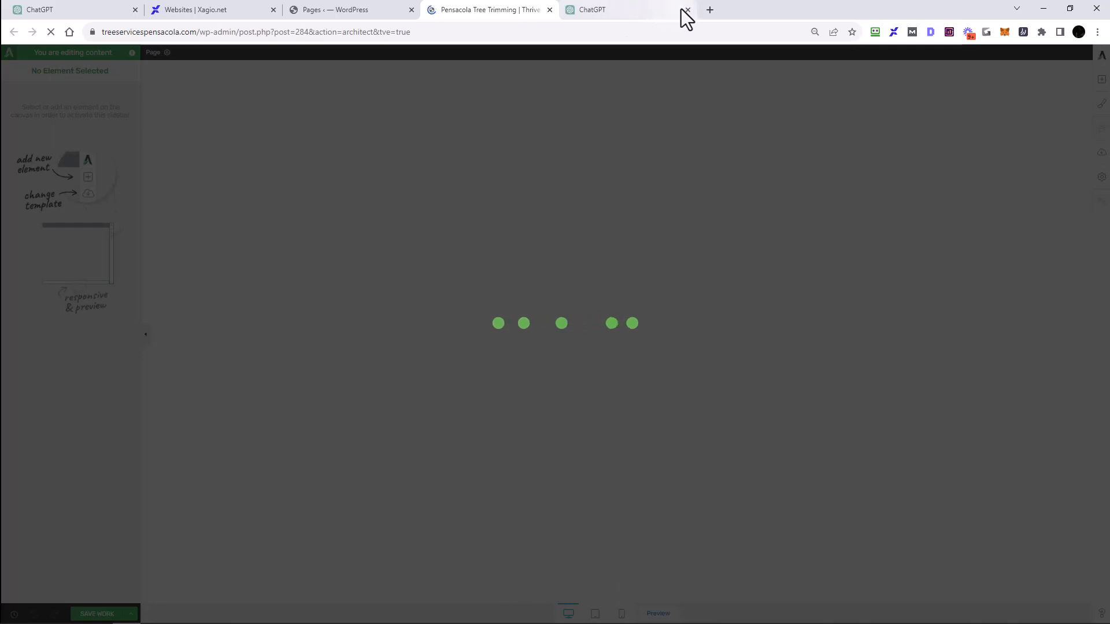
{"action": "left_click", "coordinate": [688, 10]}
{"action": "left_click", "coordinate": [411, 9]}
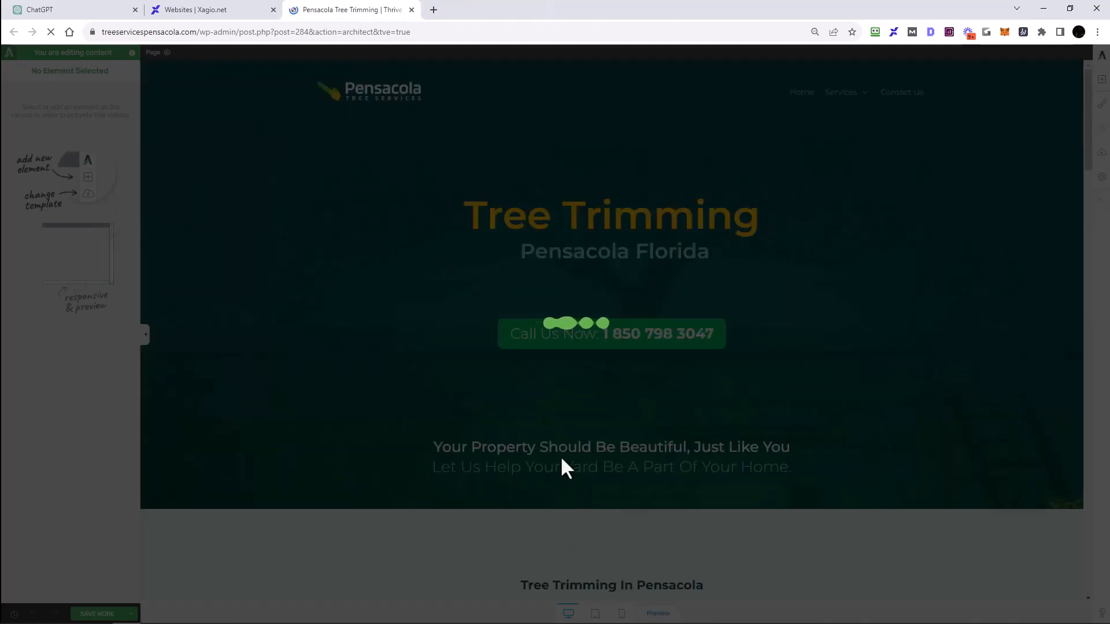
Step: Select the paragraph under 'Tree Trimming In Pensacola' and send it to xagio AI with the Rephrase operation
{"action": "scroll", "coordinate": [661, 350], "scroll_direction": "down", "scroll_amount": 4}
{"action": "scroll", "coordinate": [605, 349], "scroll_direction": "up", "scroll_amount": 3}
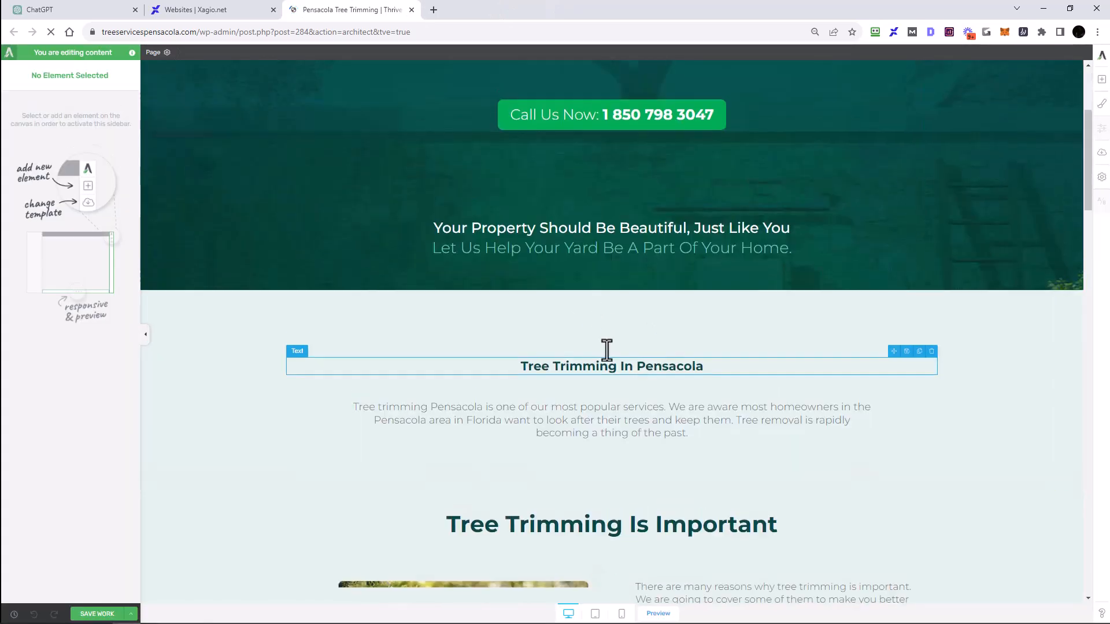
{"action": "left_click", "coordinate": [577, 388]}
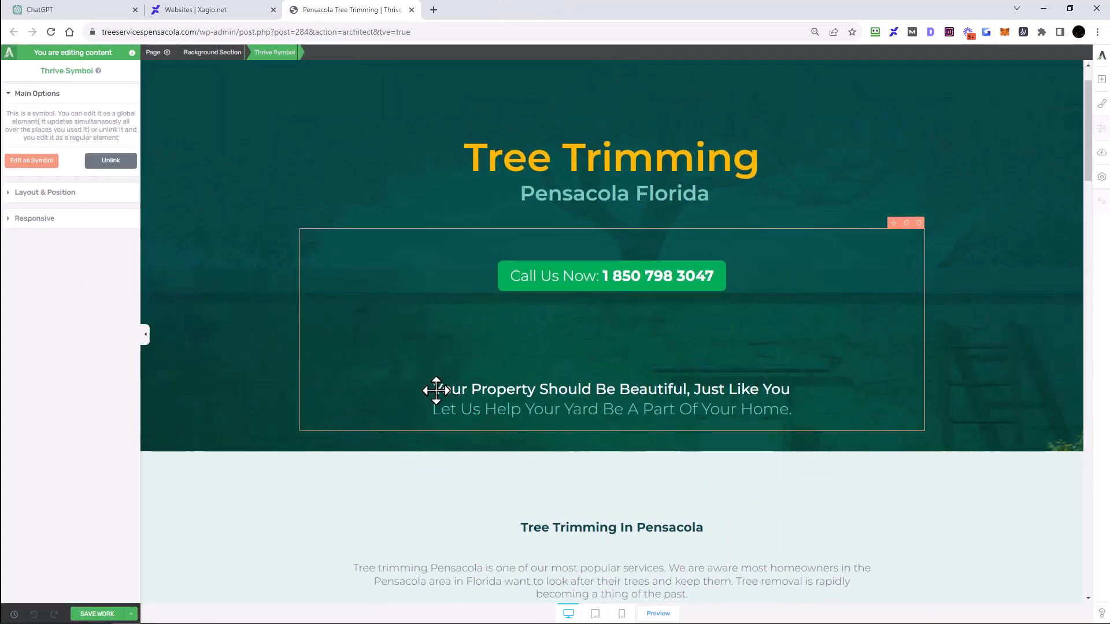
{"action": "scroll", "coordinate": [575, 364], "scroll_direction": "down", "scroll_amount": 3}
{"action": "left_click", "coordinate": [551, 386]}
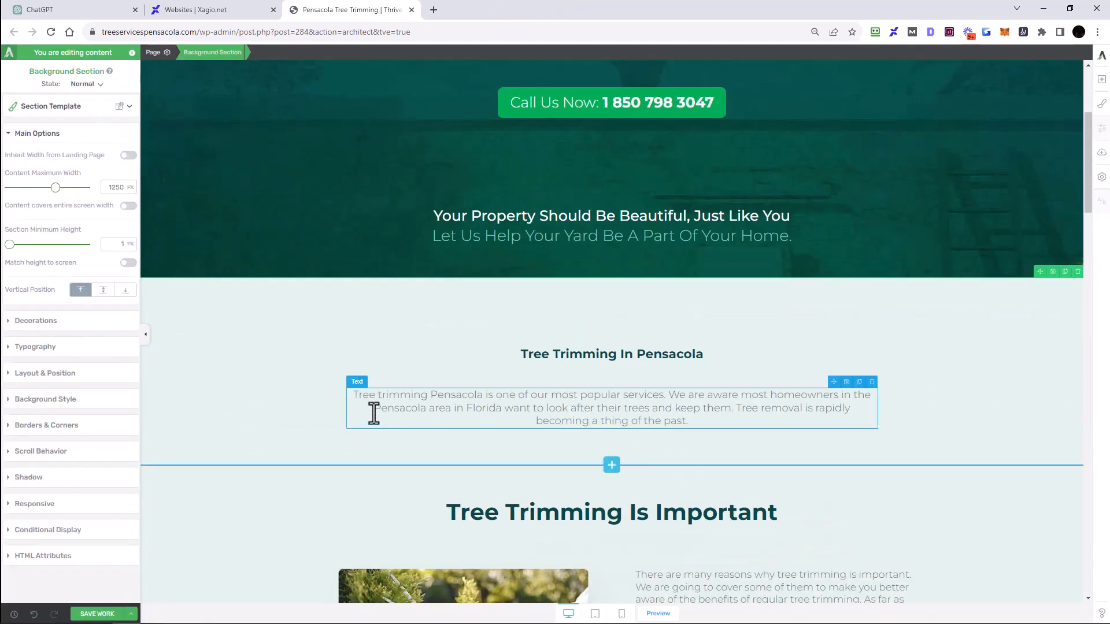
{"action": "left_click", "coordinate": [348, 395]}
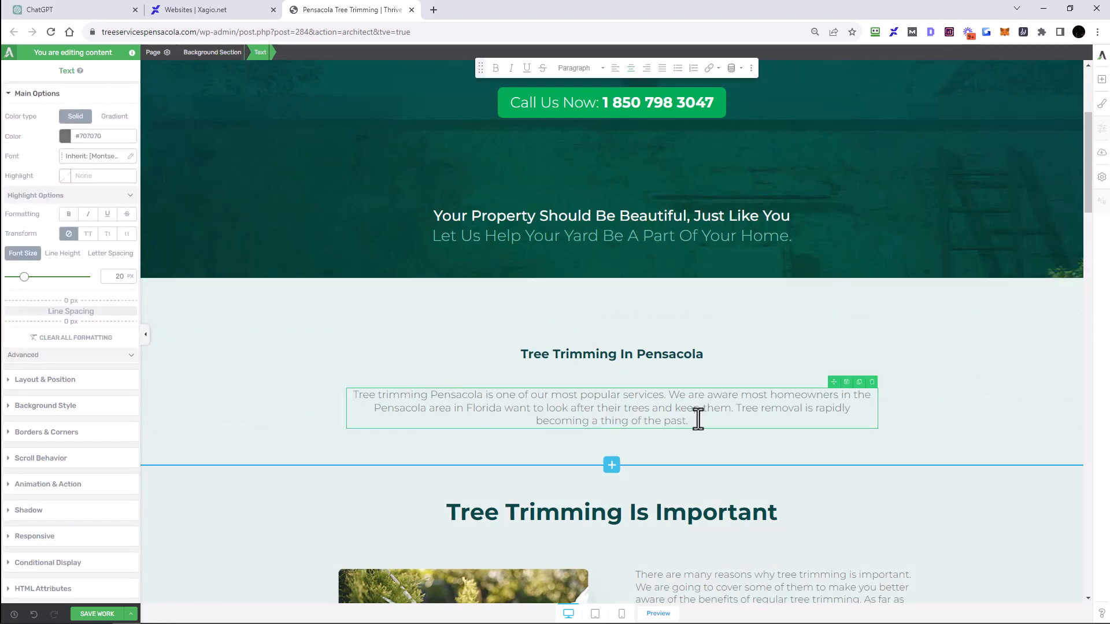
{"action": "left_click_drag", "start_coordinate": [699, 419], "coordinate": [330, 397]}
{"action": "right_click", "coordinate": [503, 402]}
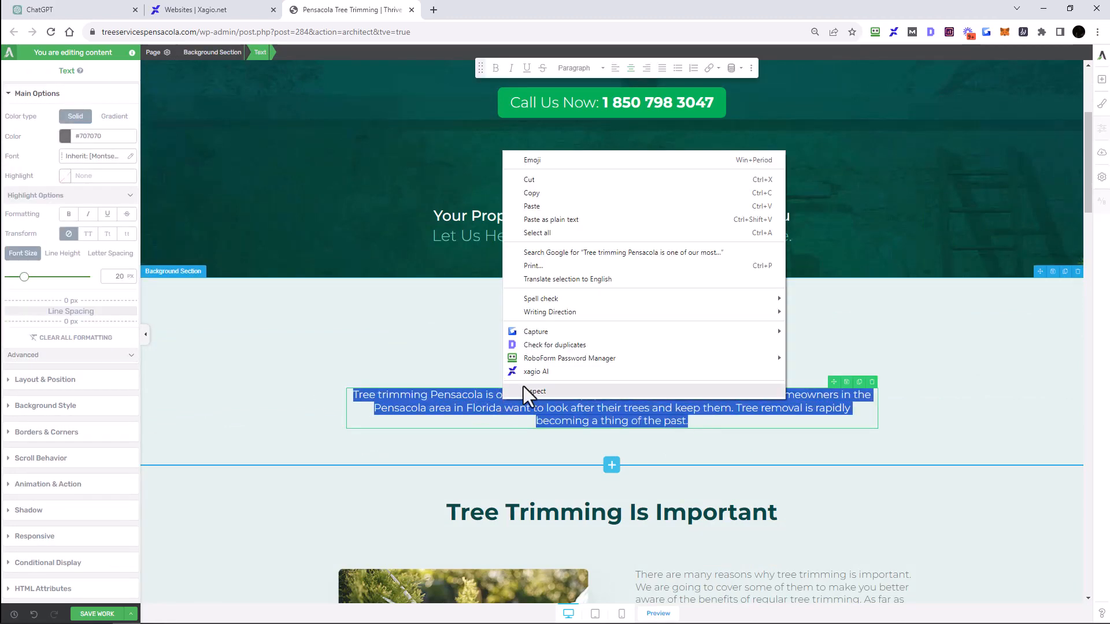
{"action": "left_click", "coordinate": [529, 373]}
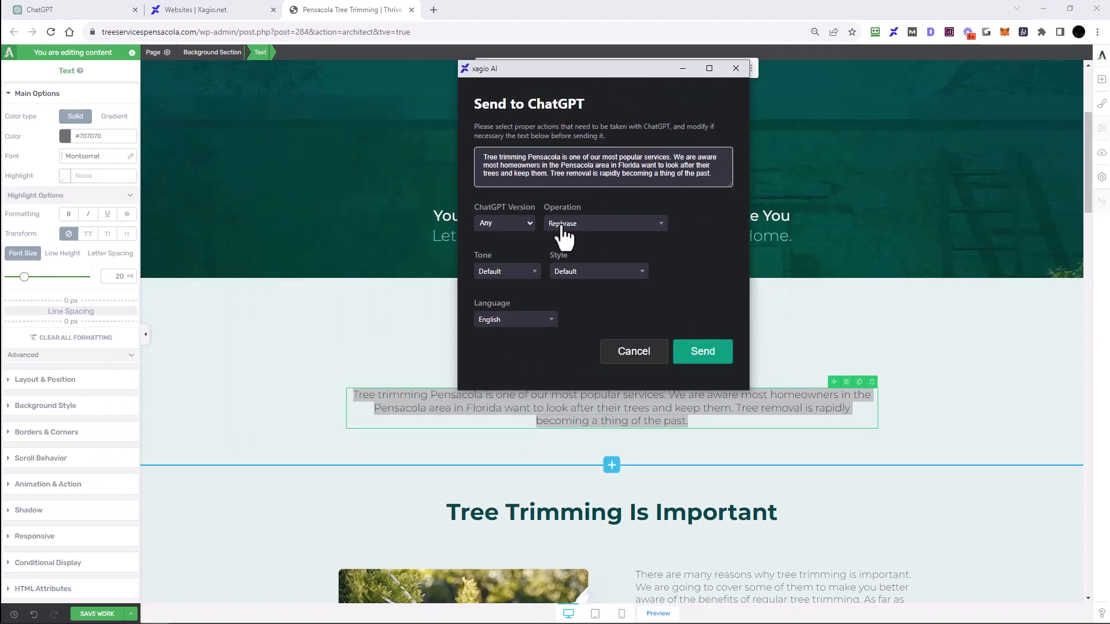
{"action": "left_click", "coordinate": [501, 253]}
{"action": "left_click", "coordinate": [703, 352]}
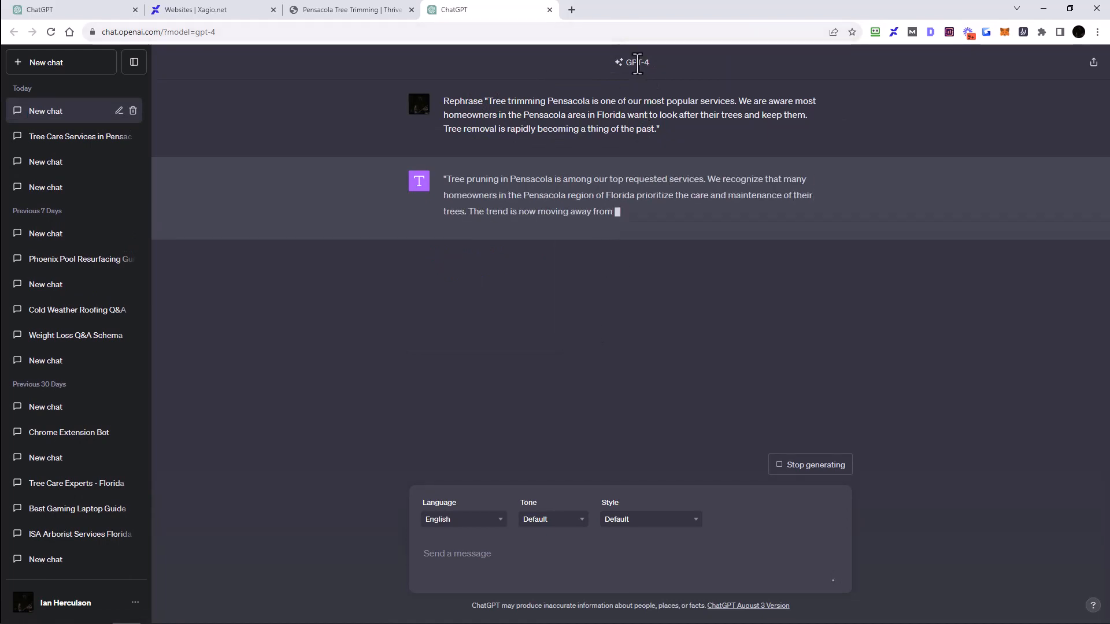
Step: Search Google for 'Tree Trimming In Pensacola' in a new tab
{"action": "left_click", "coordinate": [354, 10]}
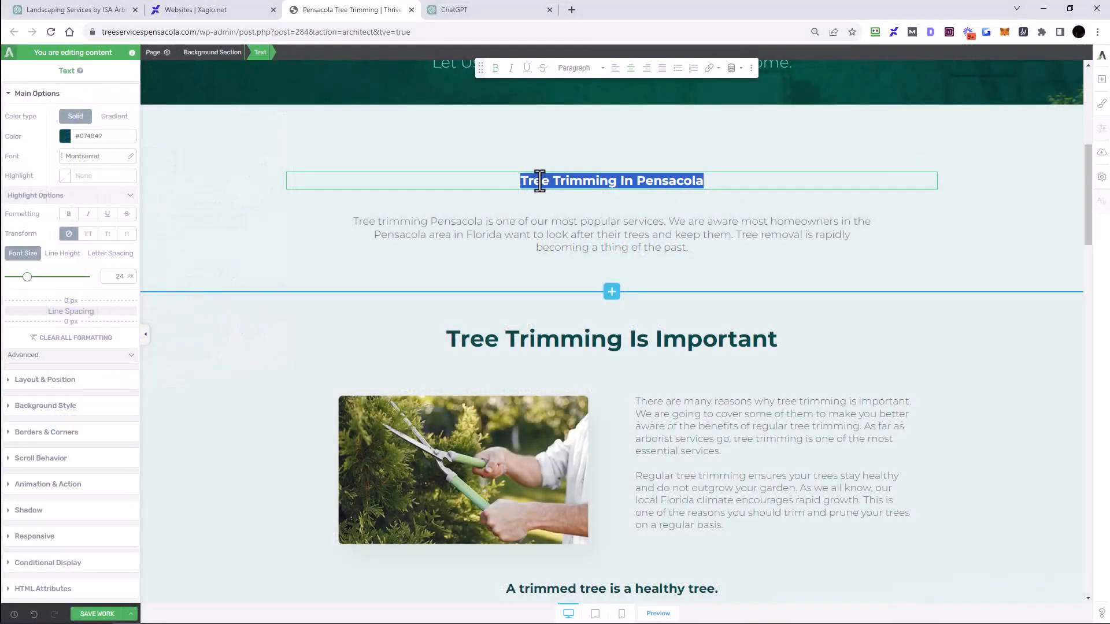
{"action": "scroll", "coordinate": [604, 401], "scroll_direction": "up", "scroll_amount": 3}
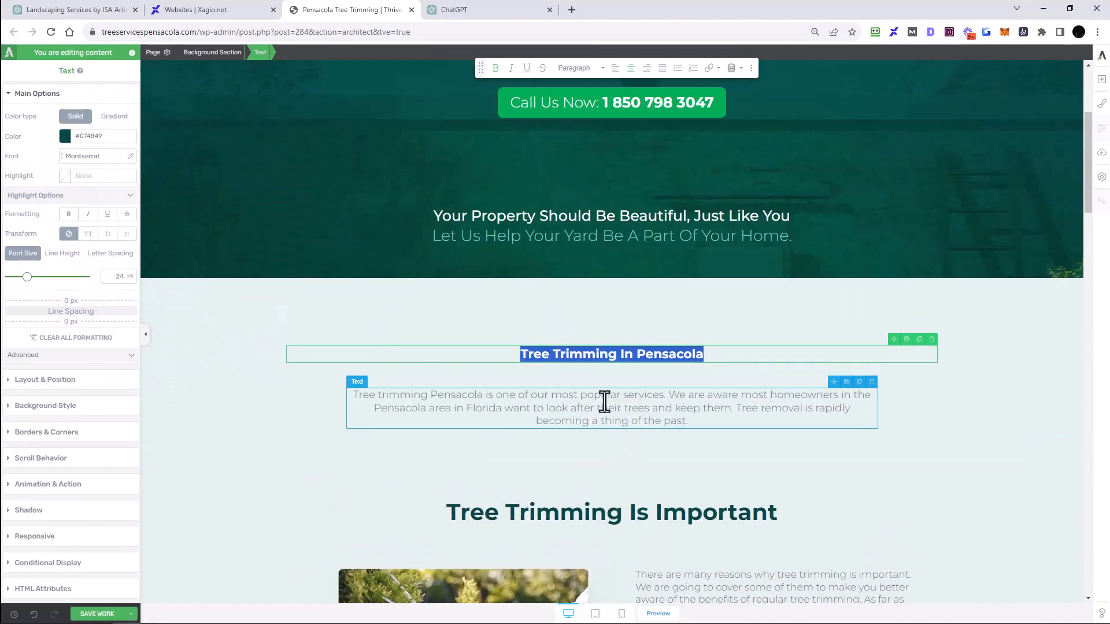
{"action": "left_click", "coordinate": [571, 10]}
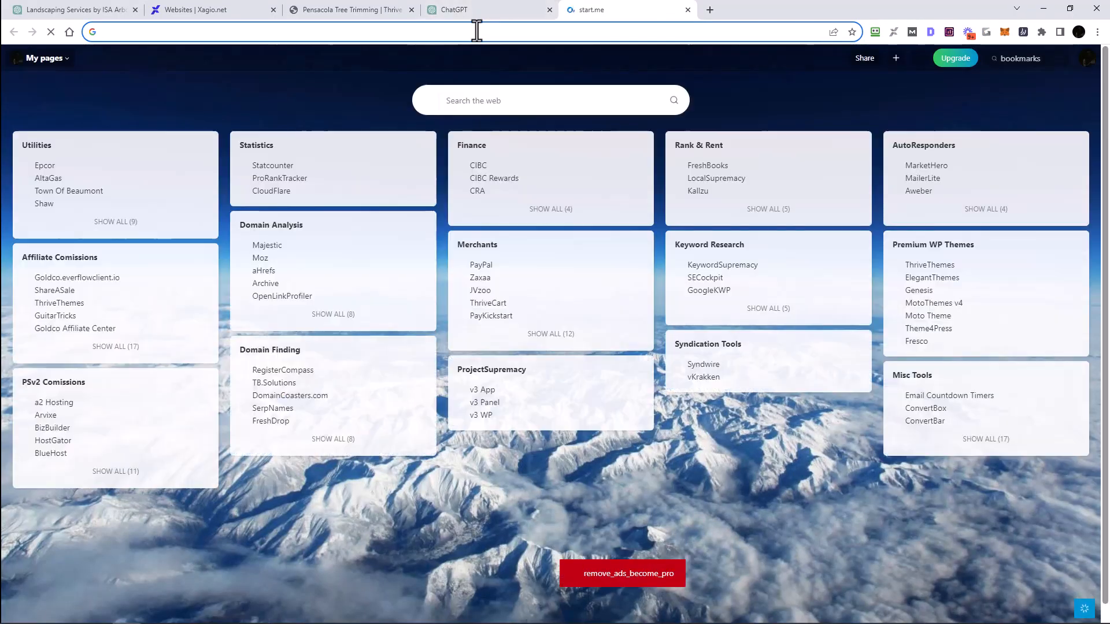
{"action": "left_click", "coordinate": [561, 42]}
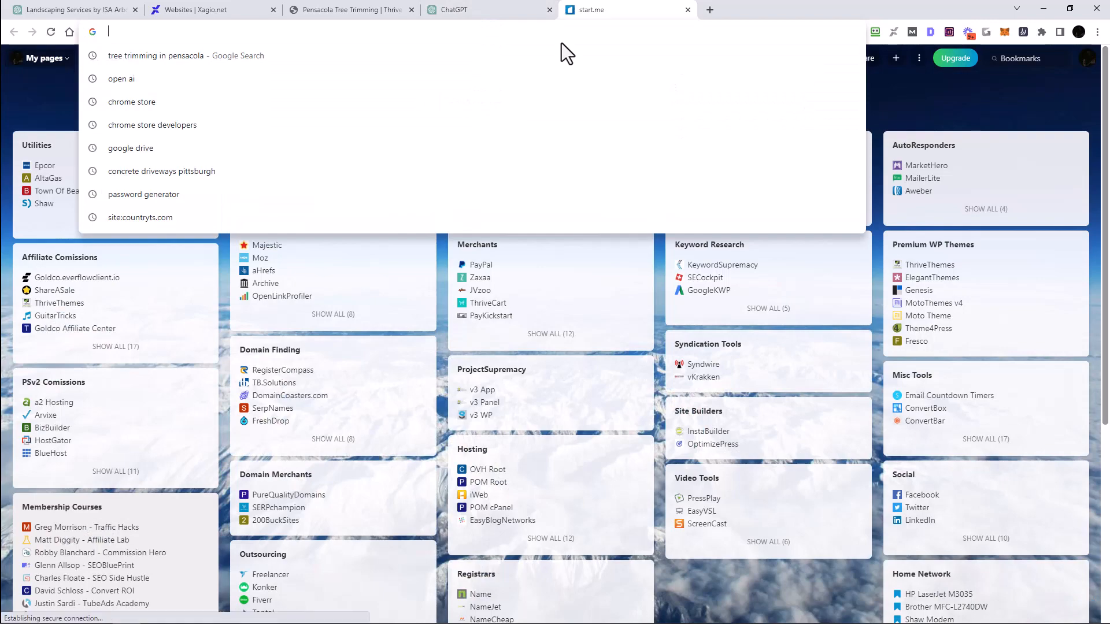
{"action": "type", "text": "Tree Trimming In Pensacola"}
{"action": "key", "text": "Return"}
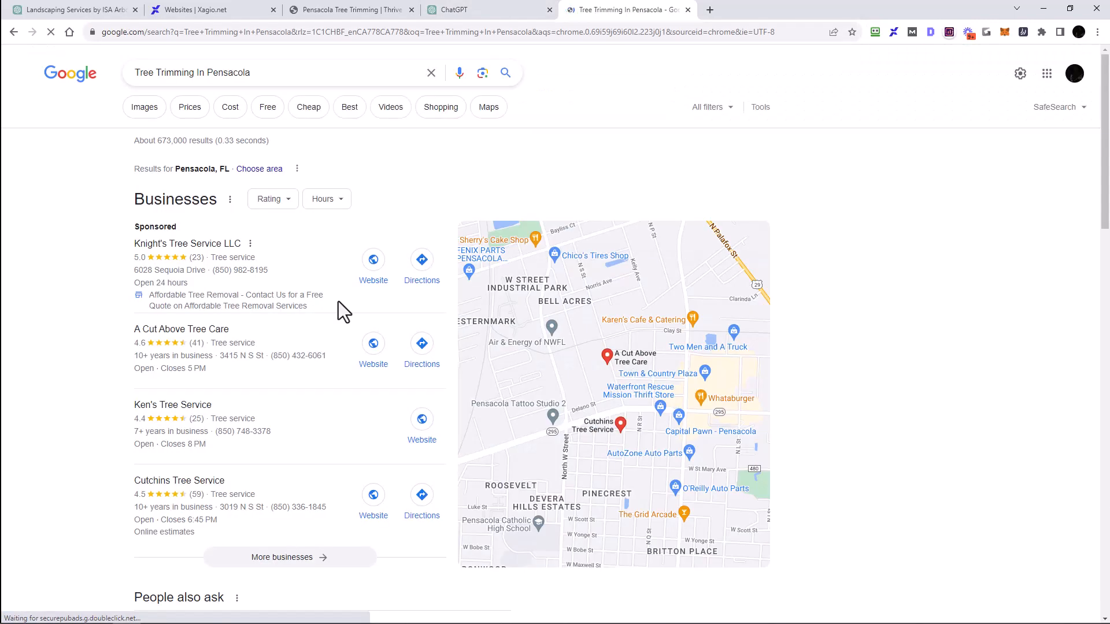
Step: Open the Pensacola Tree Service website from the Google results
{"action": "scroll", "coordinate": [339, 303], "scroll_direction": "down", "scroll_amount": 10}
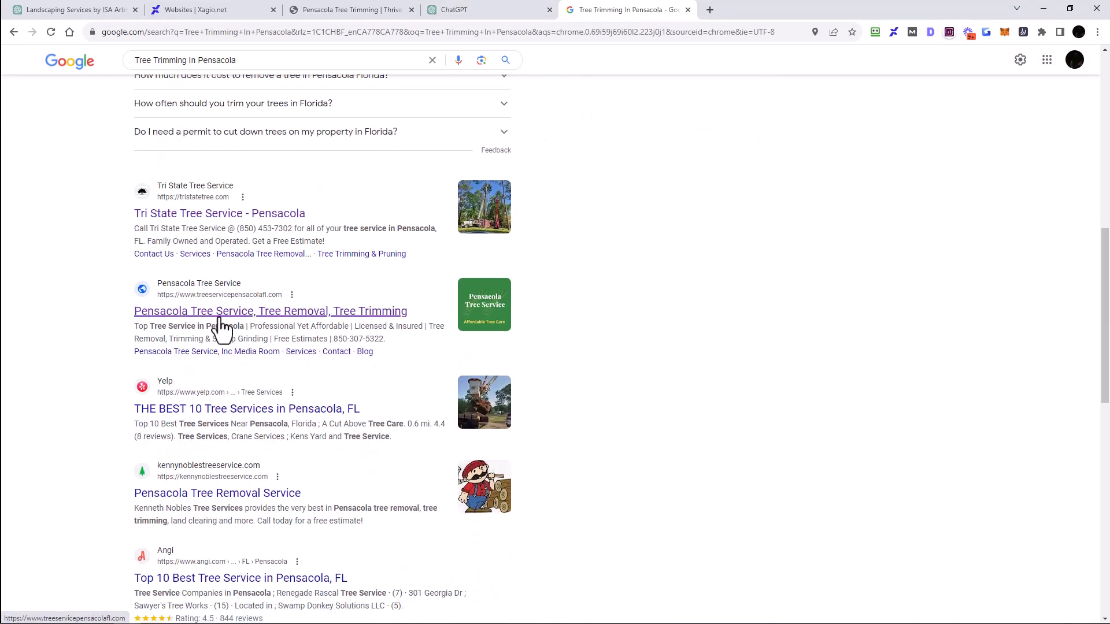
{"action": "left_click", "coordinate": [220, 317]}
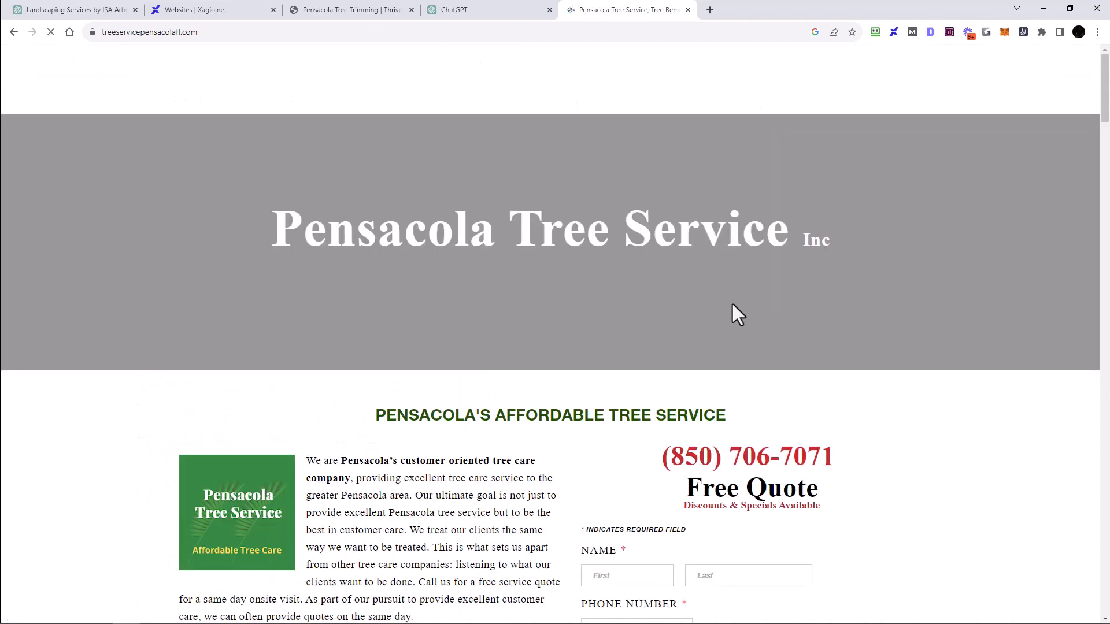
{"action": "scroll", "coordinate": [526, 303], "scroll_direction": "down", "scroll_amount": 5}
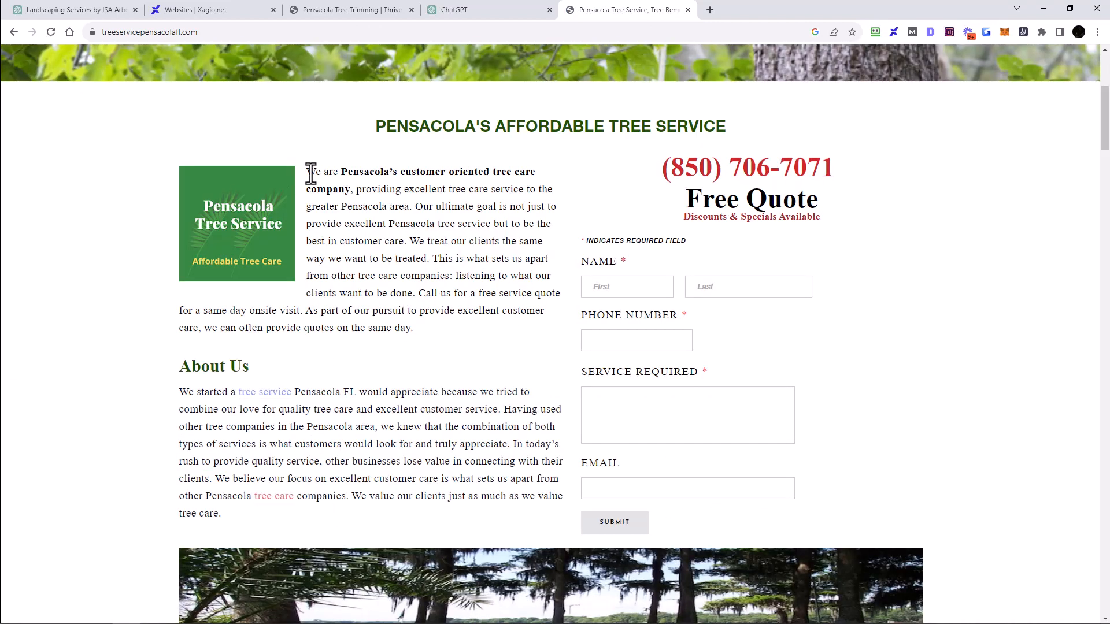
{"action": "mouse_move", "coordinate": [307, 172]}
{"action": "left_mouse_down"}
{"action": "mouse_move", "coordinate": [373, 174]}
{"action": "mouse_move", "coordinate": [431, 294]}
{"action": "mouse_move", "coordinate": [433, 339]}
{"action": "mouse_move", "coordinate": [405, 243]}
{"action": "mouse_move", "coordinate": [306, 177]}
{"action": "left_mouse_up"}
{"action": "right_click", "coordinate": [413, 221]}
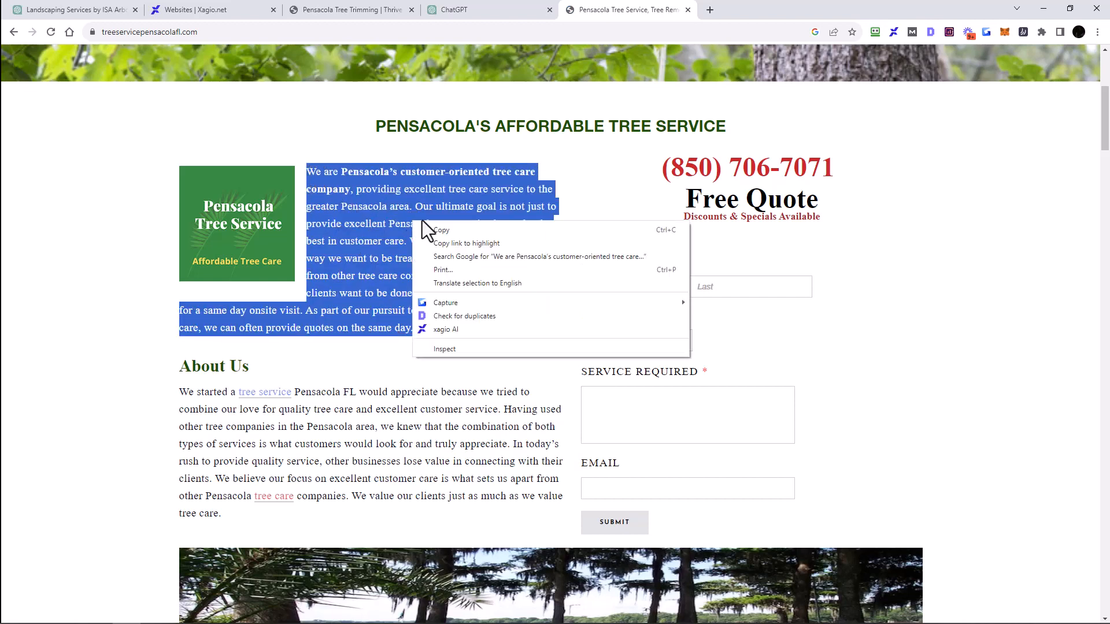
{"action": "left_click", "coordinate": [339, 218]}
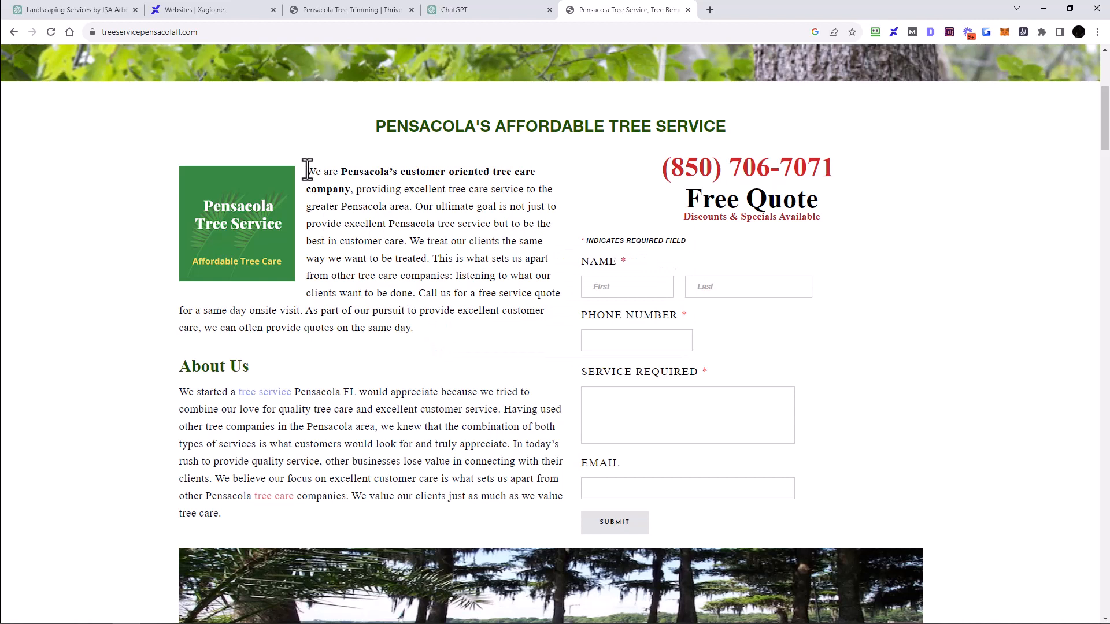
Step: Select the intro paragraph under 'Pensacola's Affordable Tree Service' and send it to xagio AI
{"action": "left_click_drag", "start_coordinate": [307, 168], "coordinate": [449, 334]}
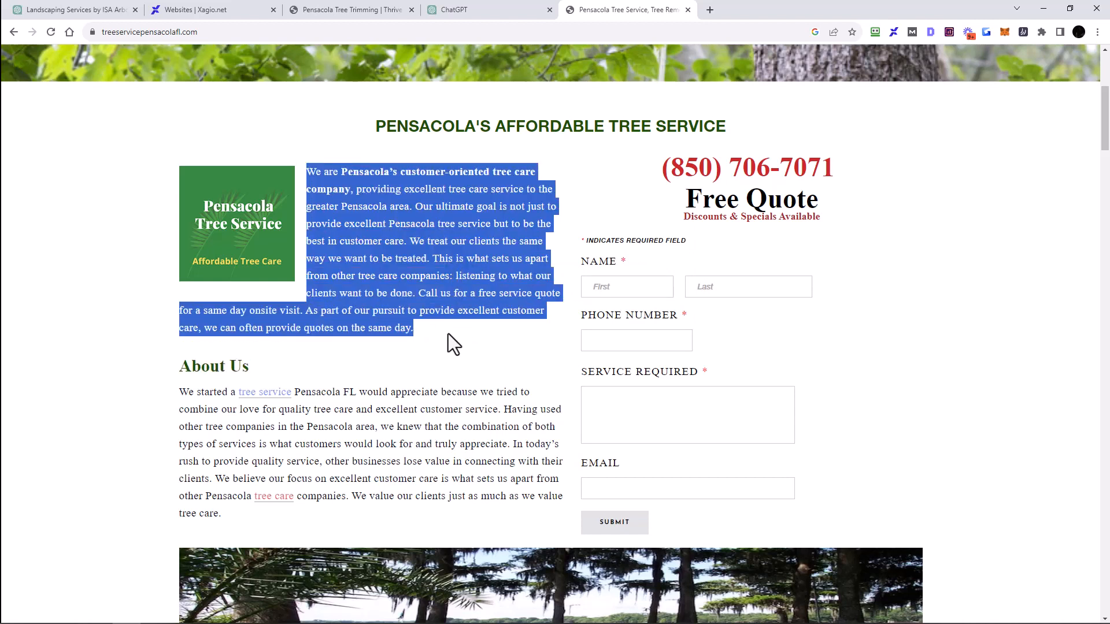
{"action": "right_click", "coordinate": [435, 277]}
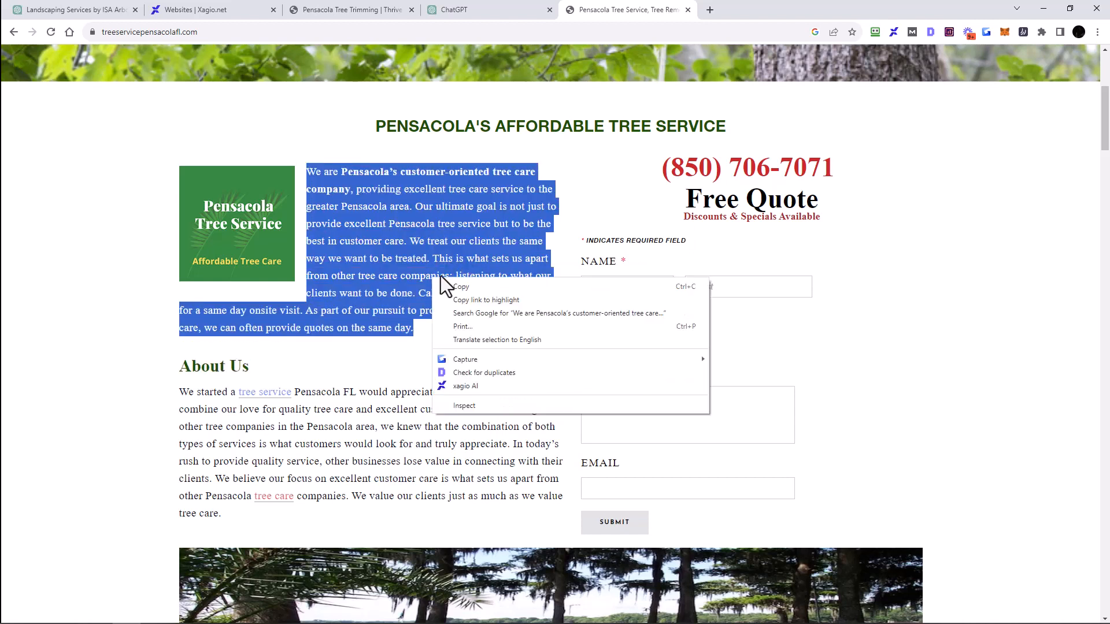
{"action": "left_click", "coordinate": [467, 386]}
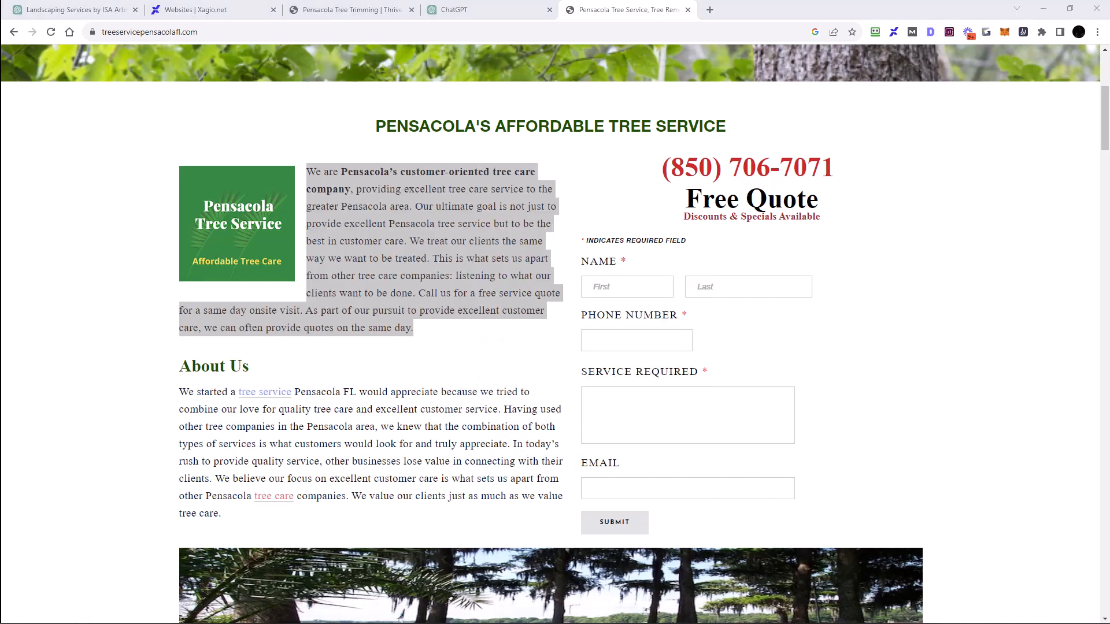
{"action": "left_click_drag", "start_coordinate": [704, 103], "coordinate": [734, 77]}
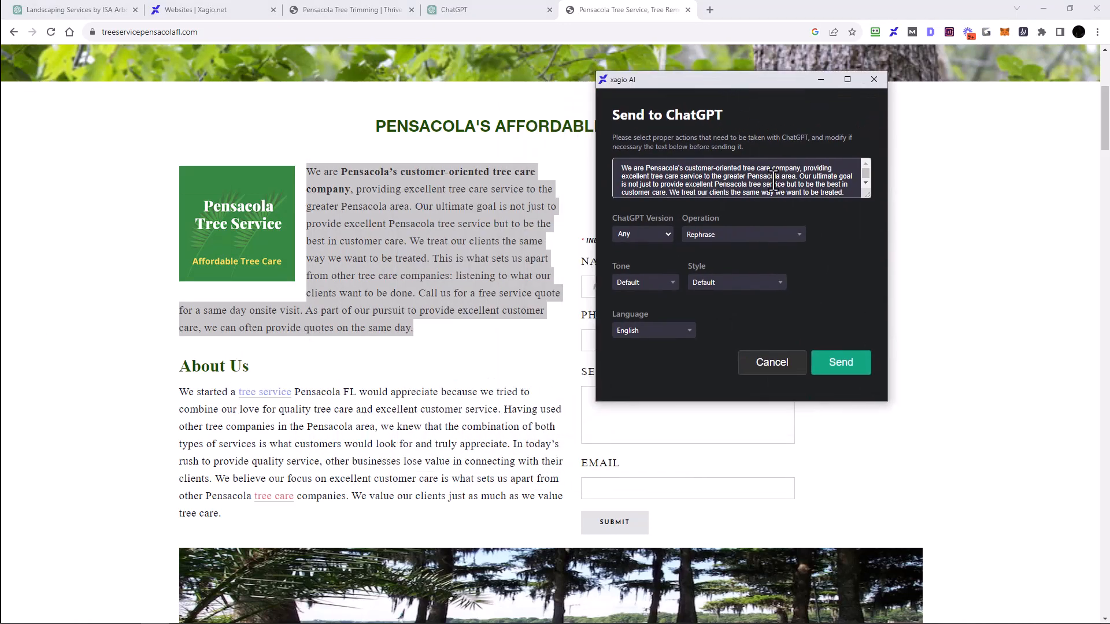
Step: Choose GPT-4 and the Rewrite operation, then send the paragraph to ChatGPT
{"action": "left_click", "coordinate": [636, 227]}
{"action": "left_click", "coordinate": [633, 265]}
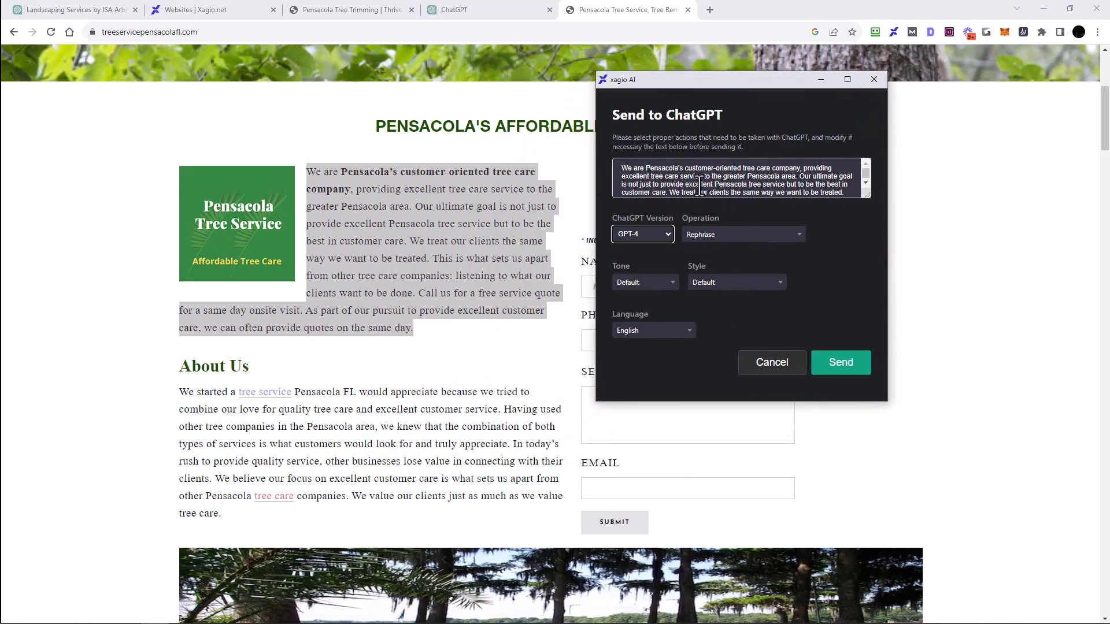
{"action": "left_click", "coordinate": [731, 237]}
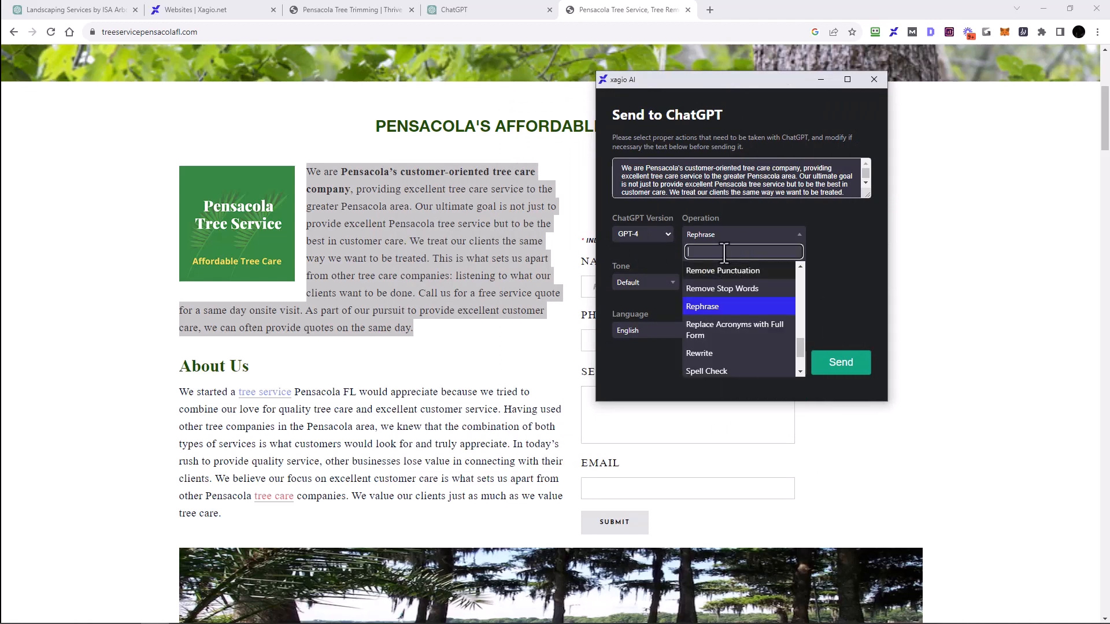
{"action": "type", "text": "Rewrite"}
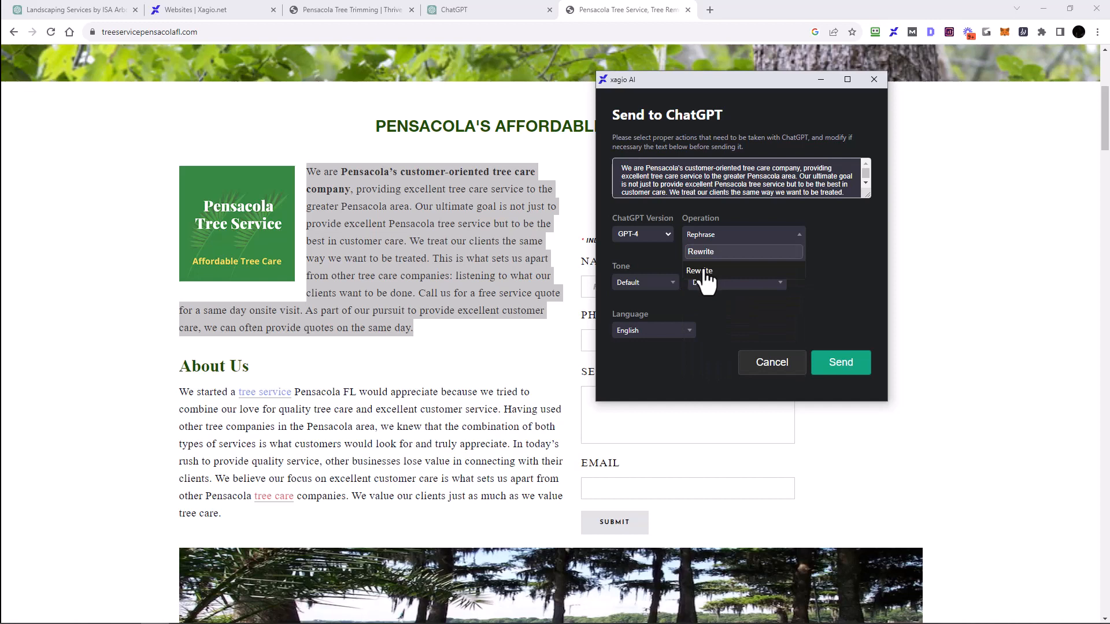
{"action": "left_click", "coordinate": [702, 271]}
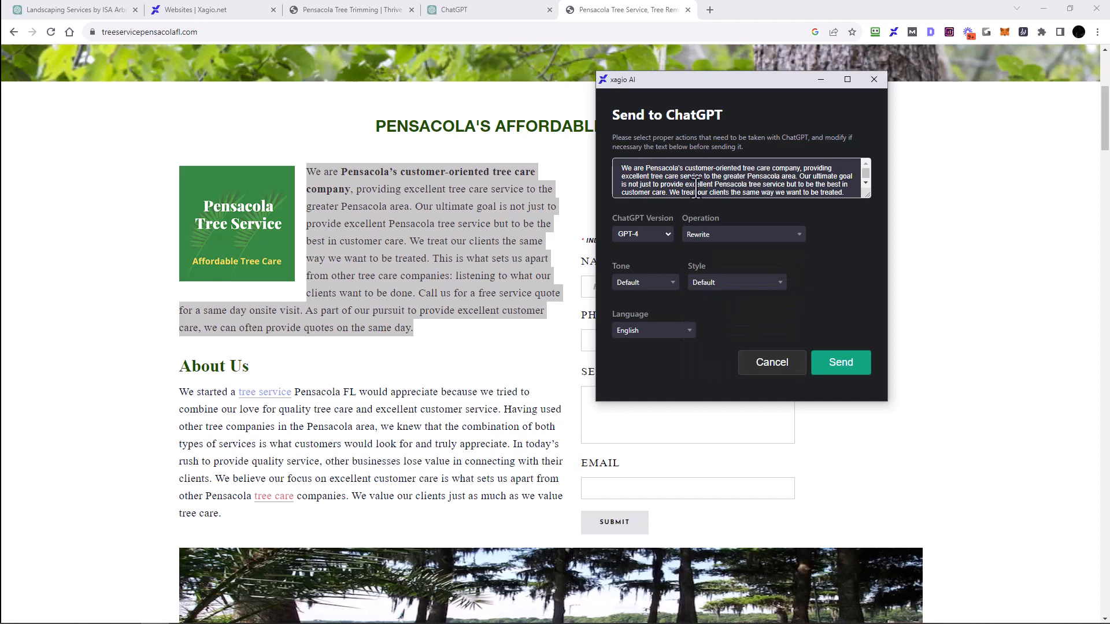
{"action": "left_click", "coordinate": [843, 364]}
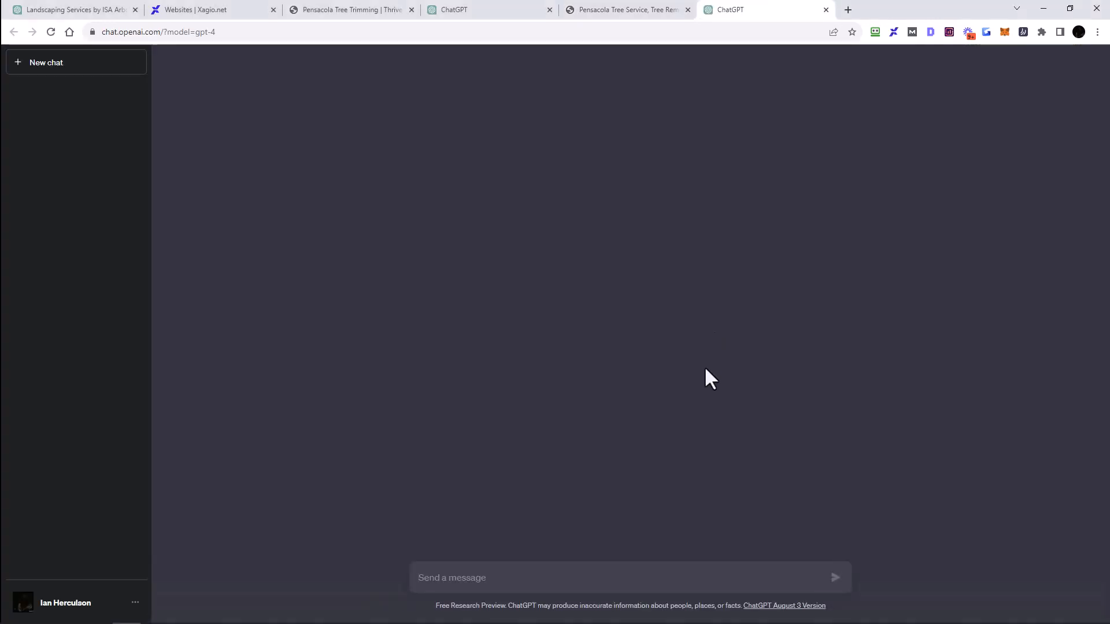
Step: View the rewritten paragraph being generated in the ChatGPT tab
{"action": "left_click", "coordinate": [624, 13]}
{"action": "left_click", "coordinate": [744, 12]}
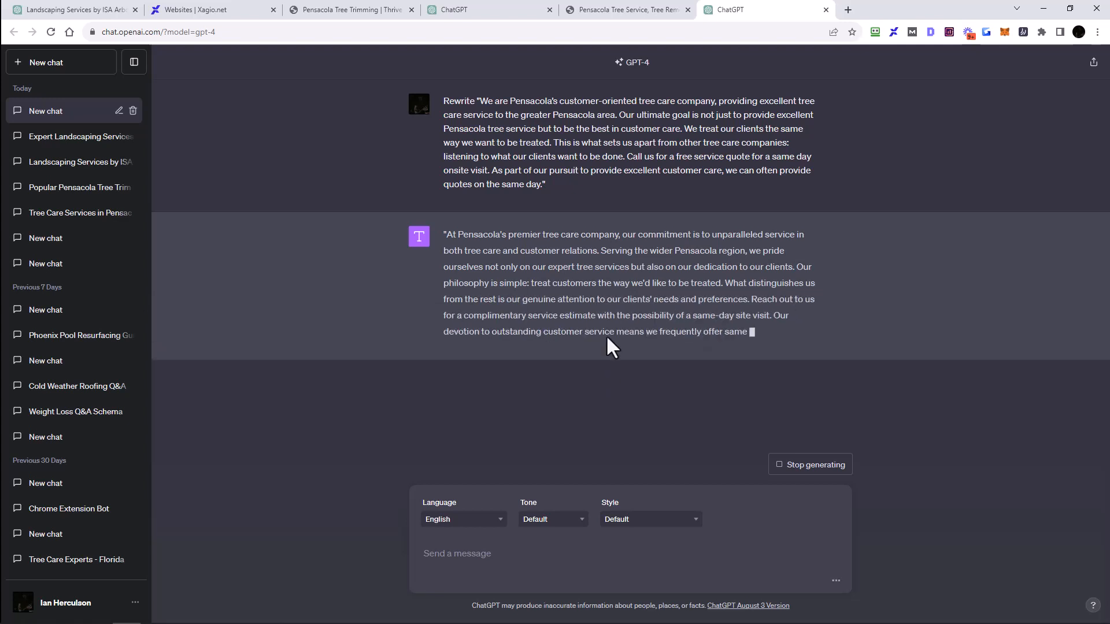
Step: Leave the Thrive Architect editor for the WordPress dashboard at treeservicespensacola.com/wp-admin/
{"action": "left_click", "coordinate": [350, 10]}
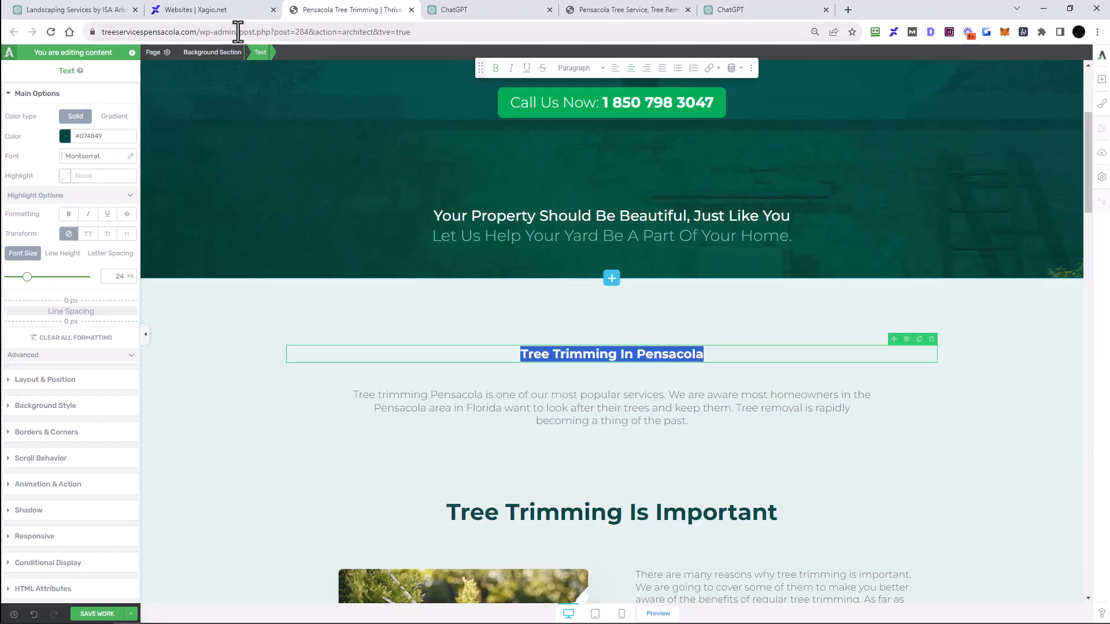
{"action": "left_click_drag", "start_coordinate": [238, 31], "coordinate": [528, 56]}
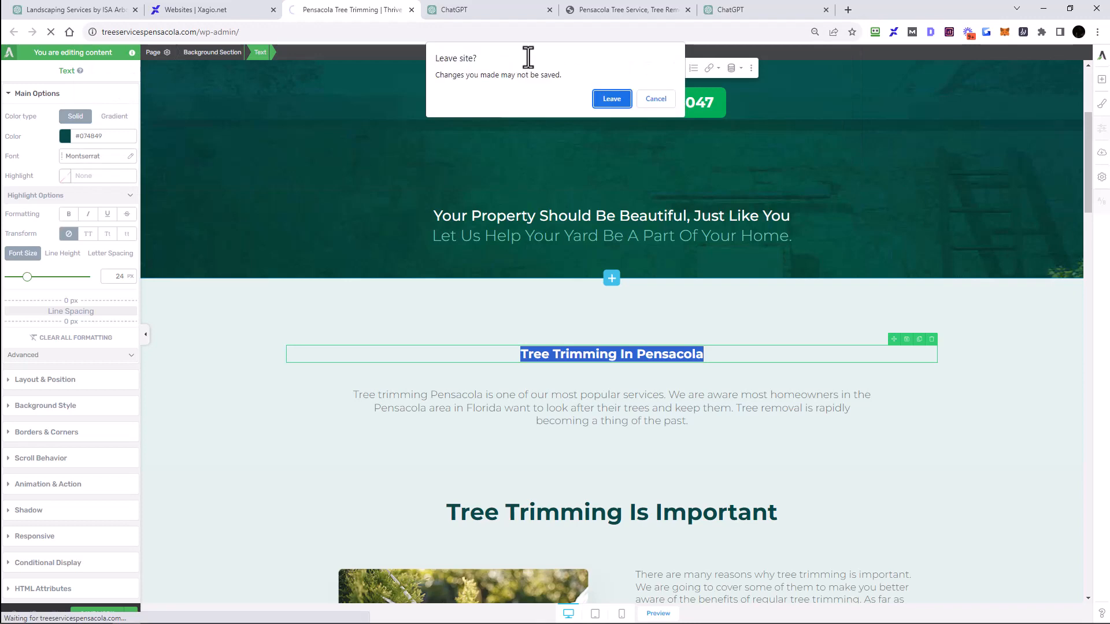
{"action": "left_click", "coordinate": [616, 99]}
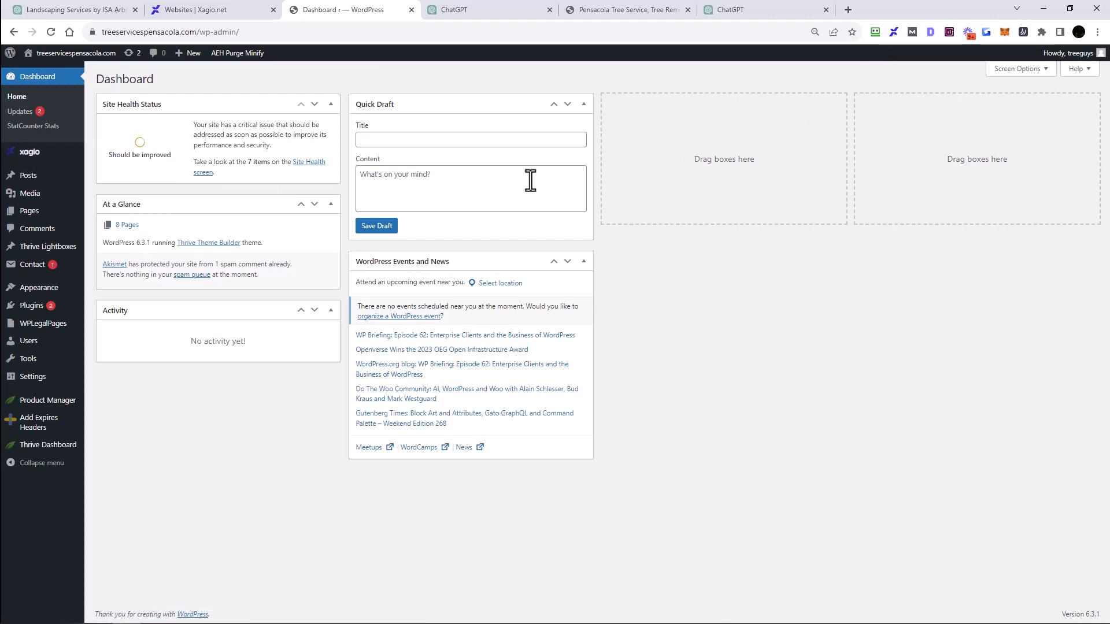
Step: Select the intro paragraph again on the Pensacola Tree Service website
{"action": "left_click", "coordinate": [628, 10]}
{"action": "left_click", "coordinate": [341, 173]}
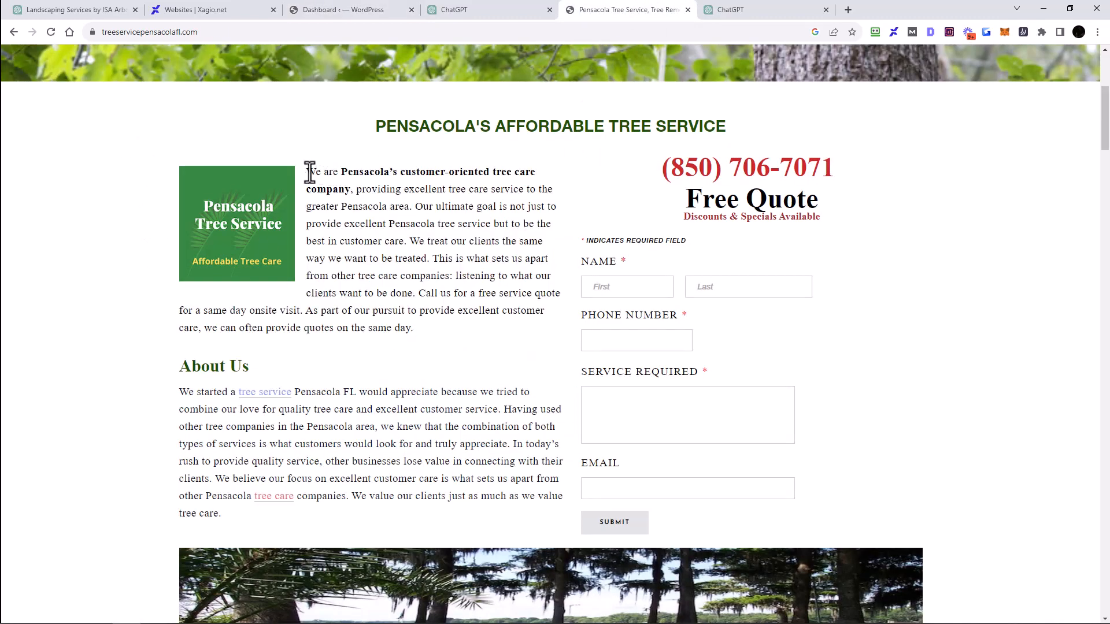
{"action": "left_click_drag", "start_coordinate": [306, 172], "coordinate": [435, 332]}
{"action": "left_click", "coordinate": [372, 231]}
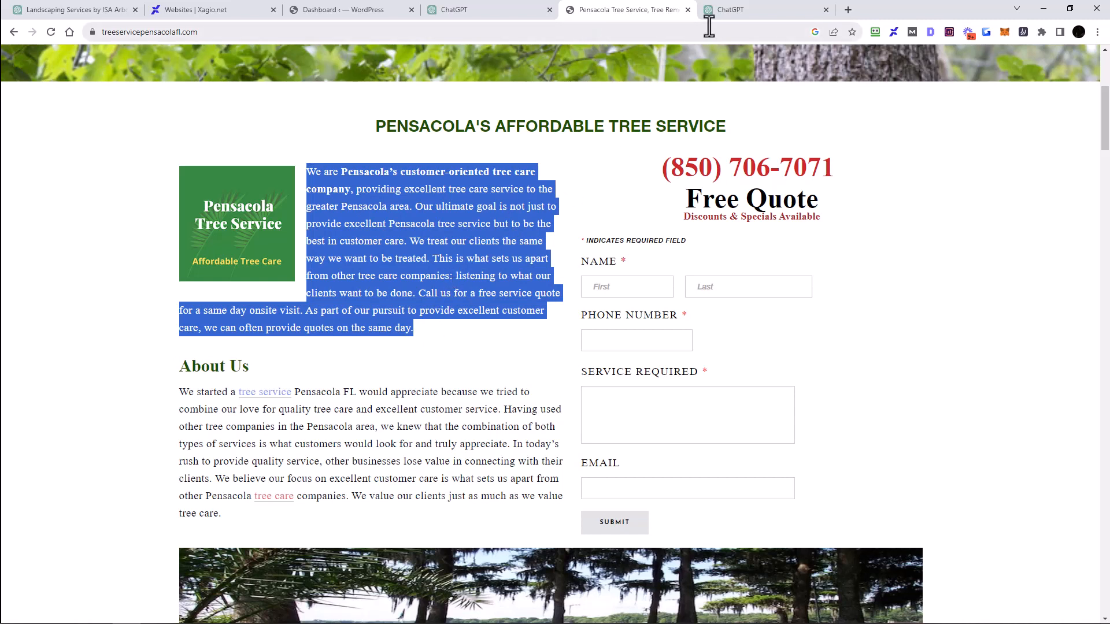
Step: Select the rewritten paragraph in ChatGPT and close that ChatGPT tab
{"action": "left_click", "coordinate": [723, 11]}
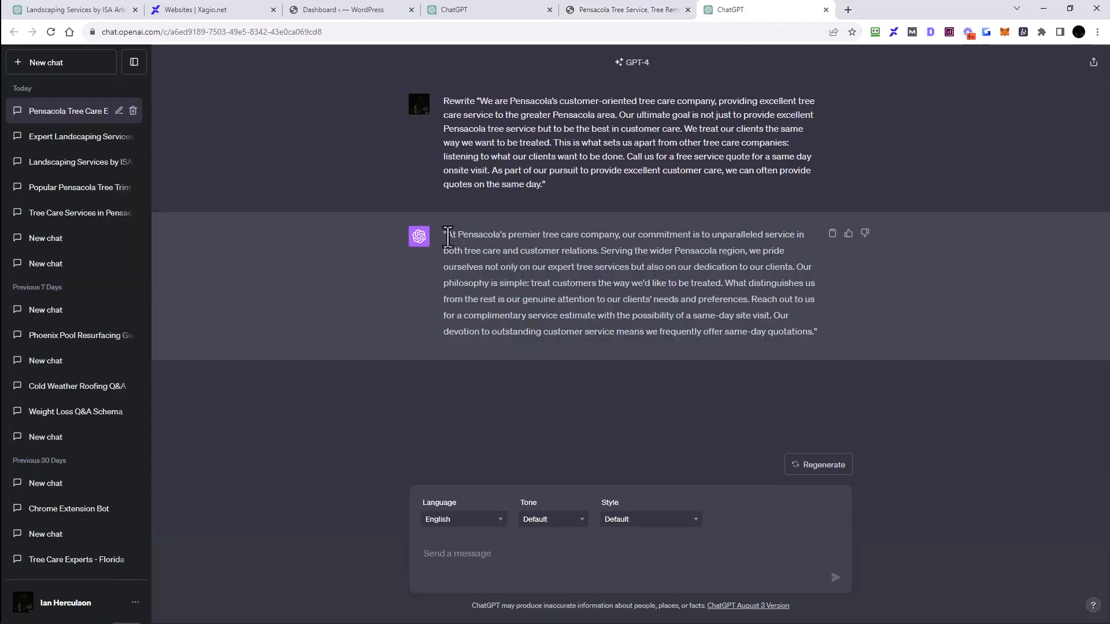
{"action": "left_click_drag", "start_coordinate": [444, 234], "coordinate": [810, 343]}
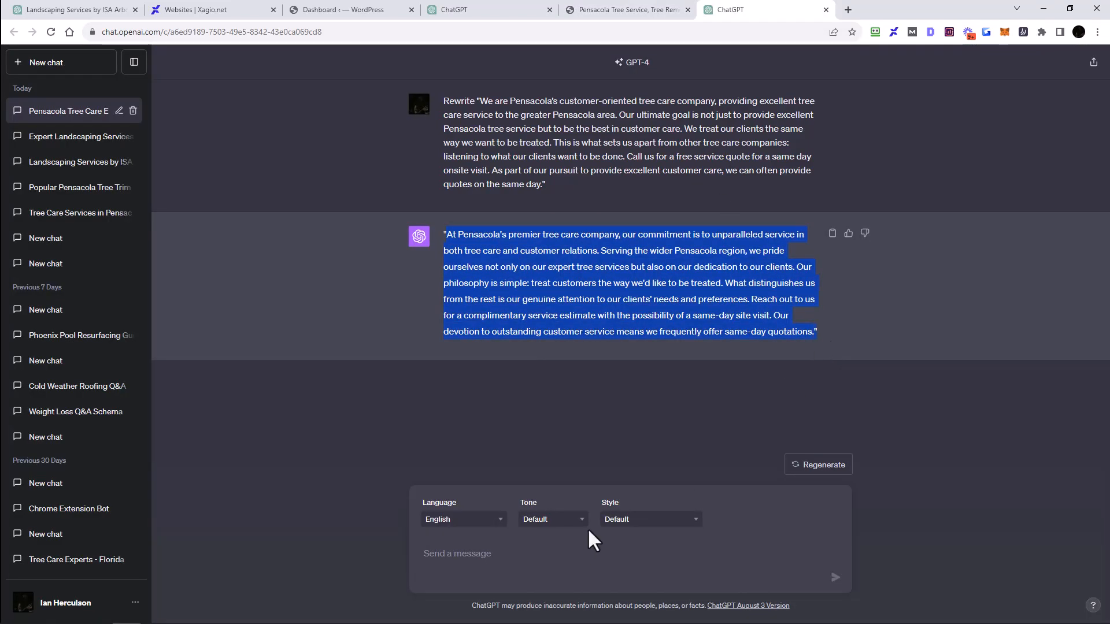
{"action": "left_click", "coordinate": [826, 11]}
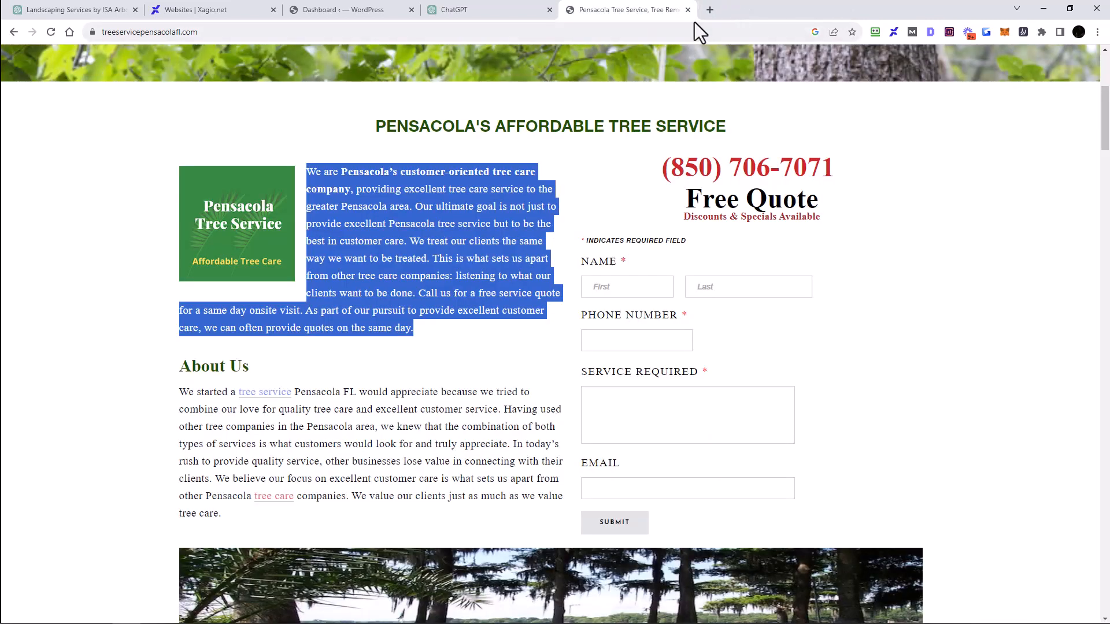
Step: Send the selected intro paragraph to xagio AI
{"action": "right_click", "coordinate": [416, 213]}
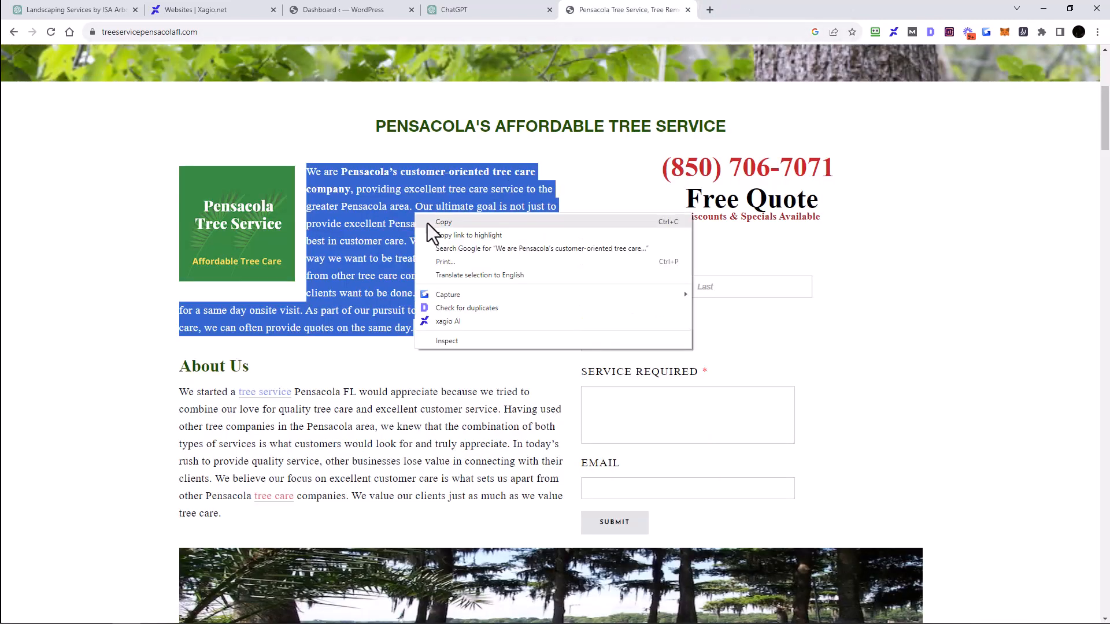
{"action": "left_click", "coordinate": [456, 321]}
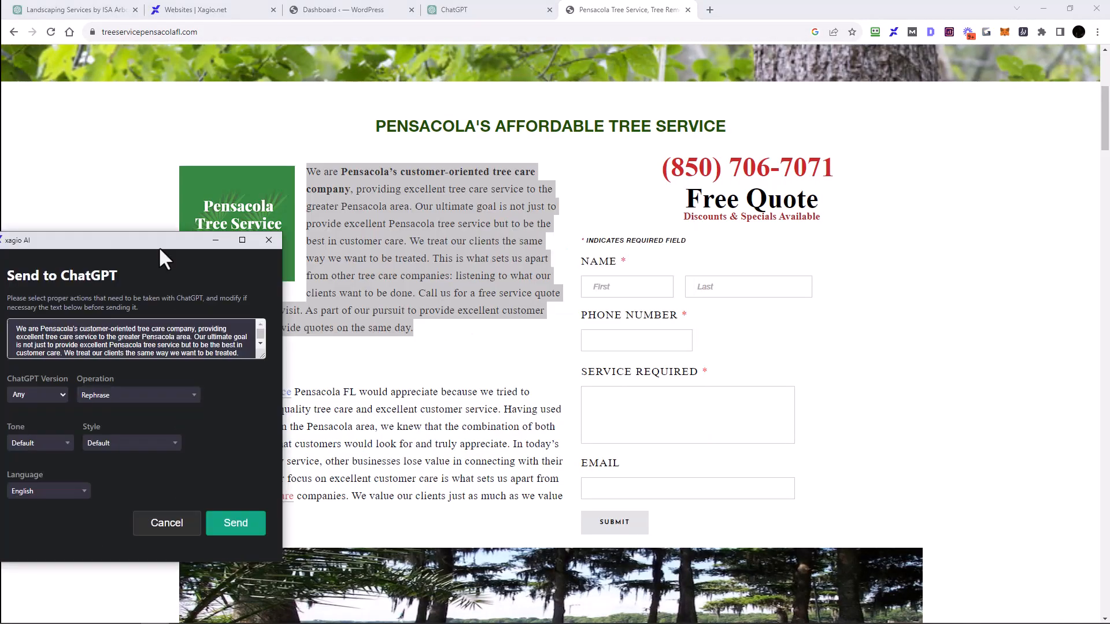
{"action": "left_click", "coordinate": [557, 277]}
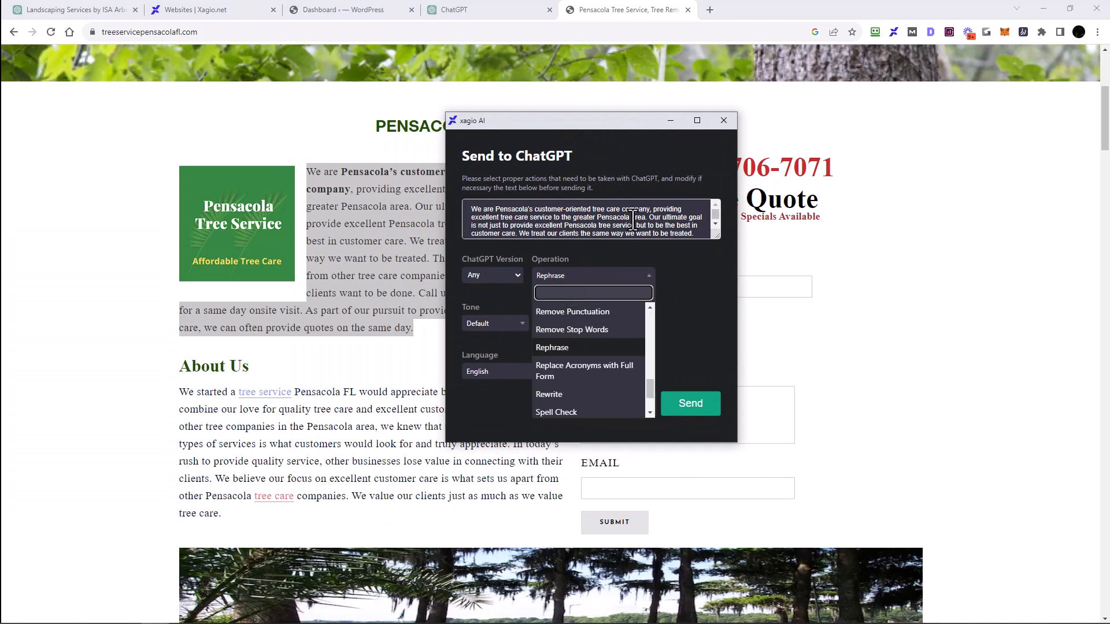
Step: Choose GPT-4, set the operation to 'Rewrite into spintax format.' and send the paragraph to ChatGPT
{"action": "left_click", "coordinate": [687, 257]}
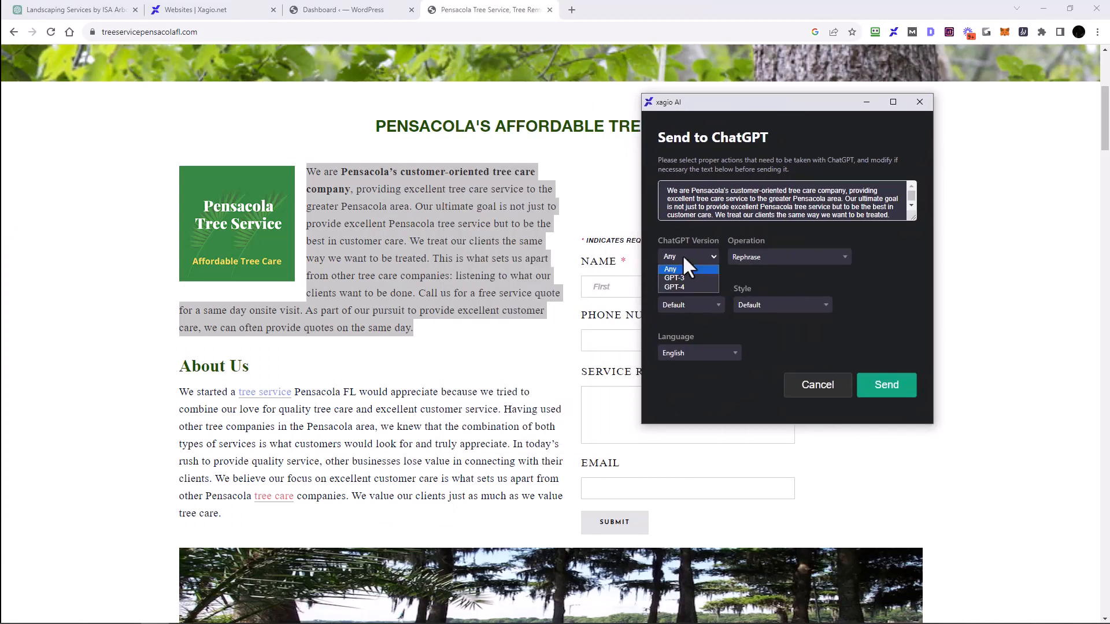
{"action": "left_click", "coordinate": [675, 287]}
{"action": "left_click", "coordinate": [763, 260]}
{"action": "type", "text": "R"}
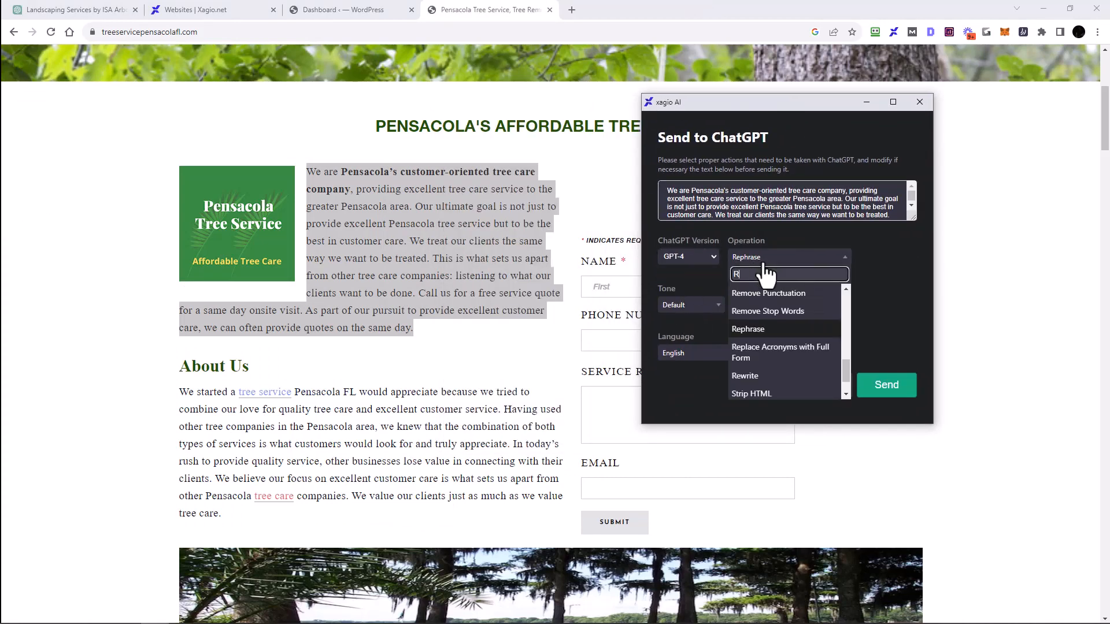
{"action": "type", "text": "ewrite into spin"}
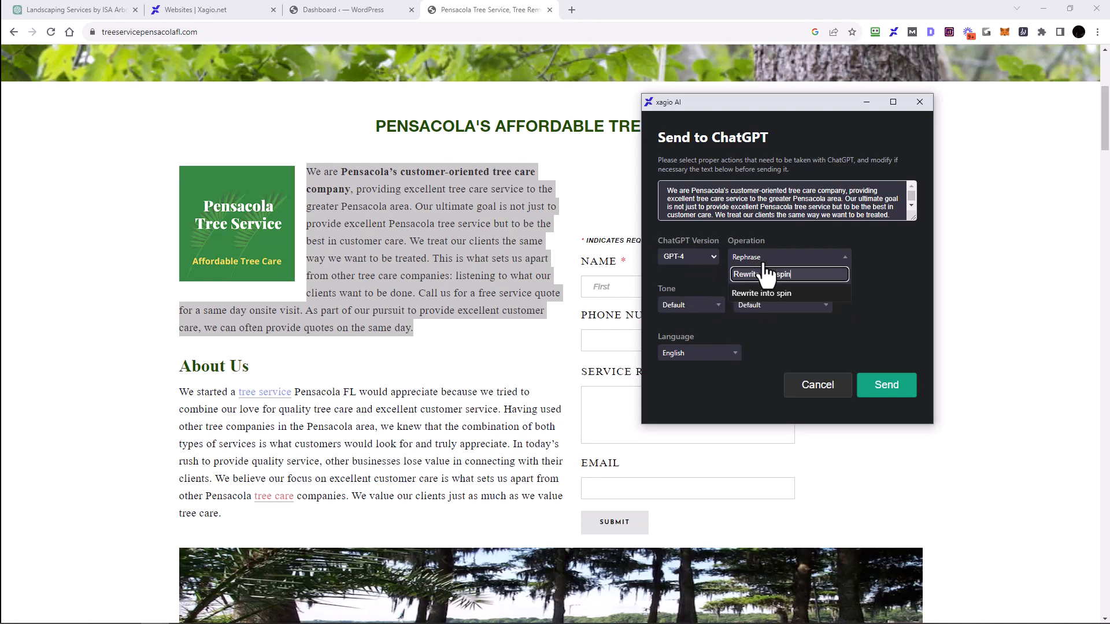
{"action": "type", "text": "tax format."}
{"action": "key", "text": "Return"}
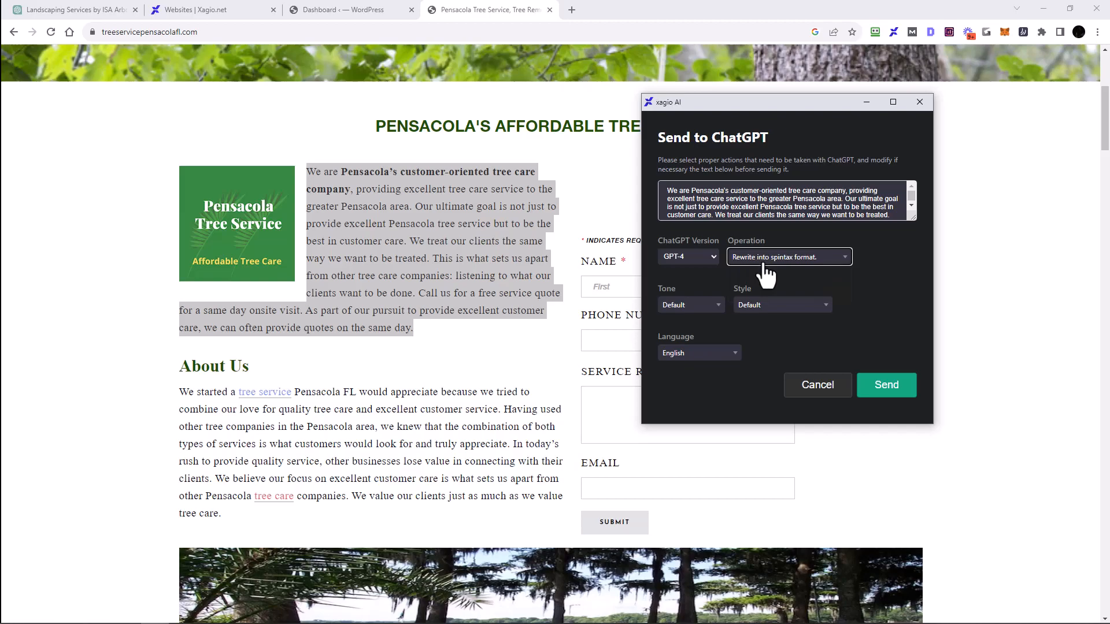
{"action": "left_click", "coordinate": [884, 394]}
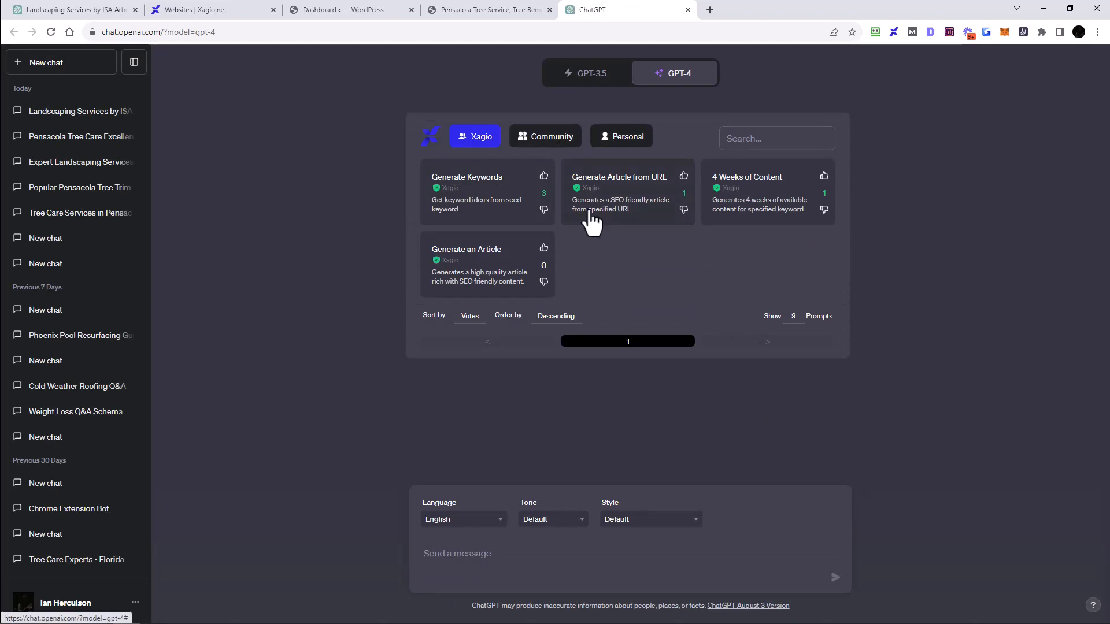
Step: View the spintax version being generated in the ChatGPT tab
{"action": "left_click", "coordinate": [495, 13]}
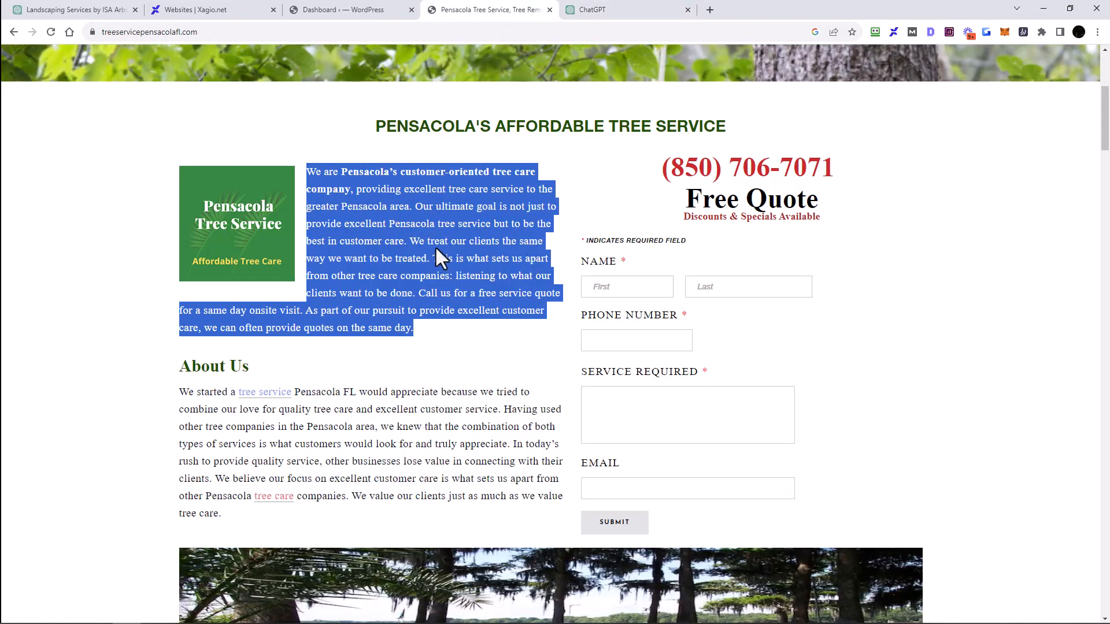
{"action": "left_click", "coordinate": [623, 9]}
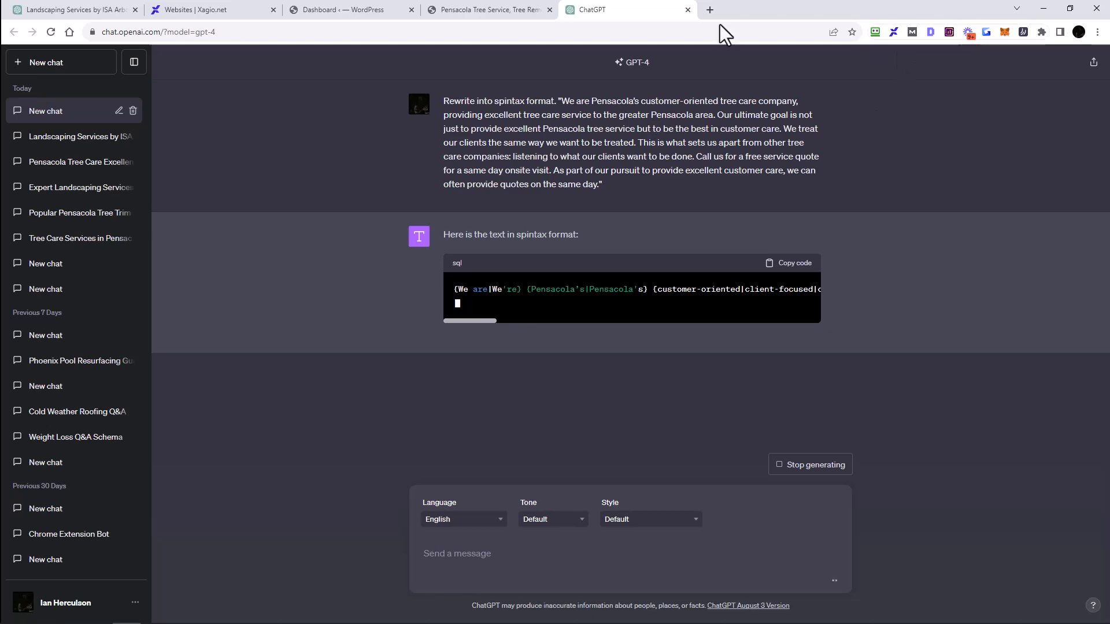
{"action": "left_click", "coordinate": [476, 12]}
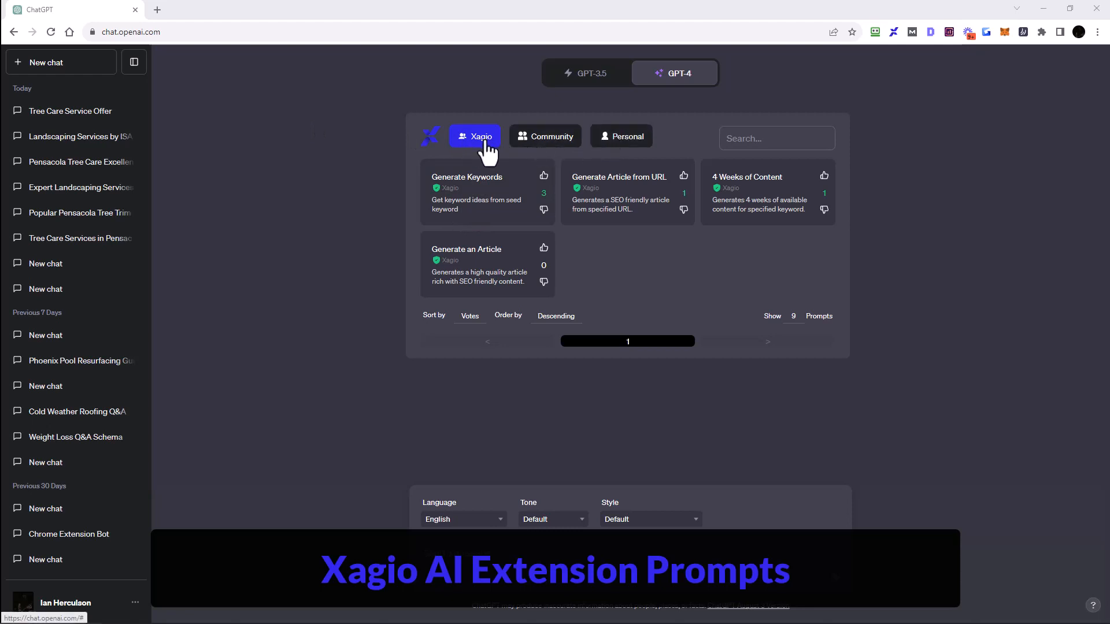
Step: Browse the Community and Xagio prompt categories in the xagio prompt library on ChatGPT
{"action": "left_click", "coordinate": [540, 144]}
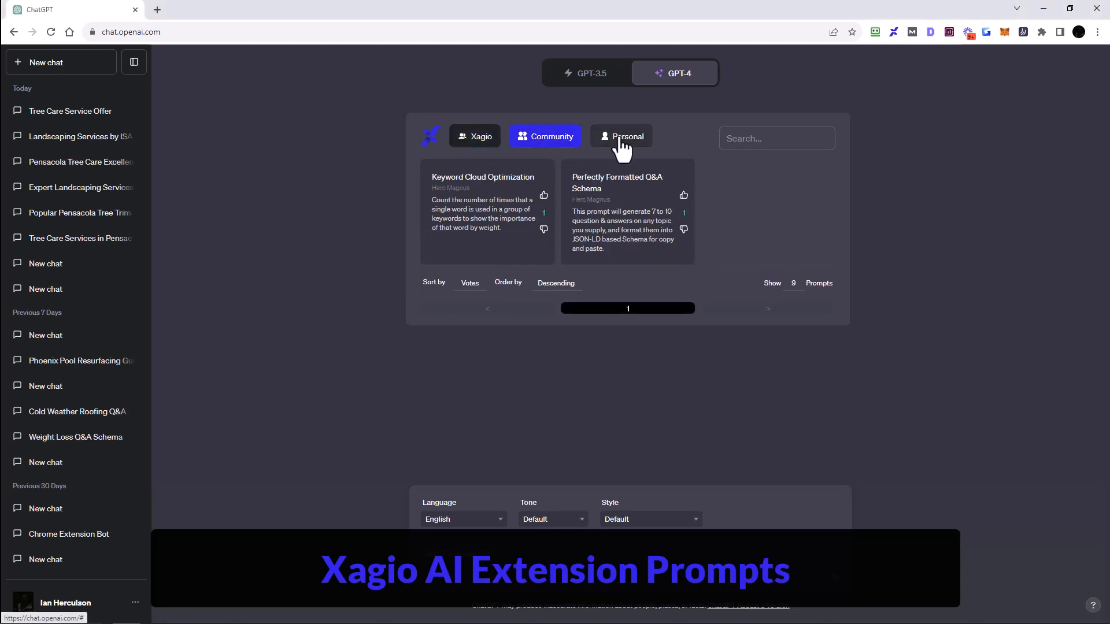
{"action": "left_click", "coordinate": [477, 136]}
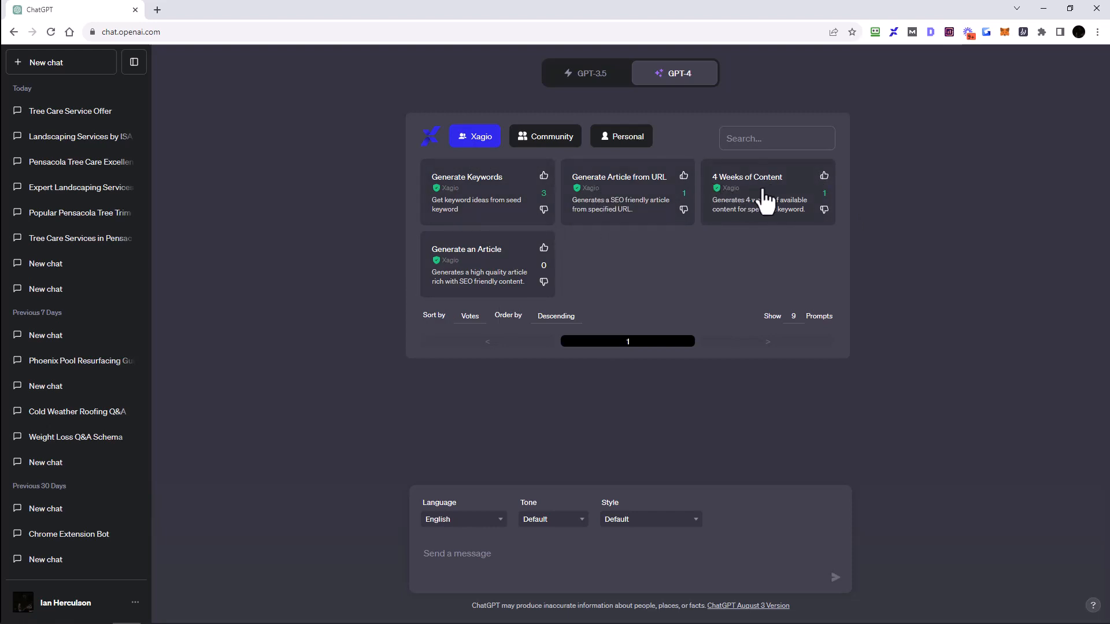
Step: Run the '4 Weeks of Content' Xagio prompt with the keyword 'Weight Loss FOr Men Over 40'
{"action": "left_click", "coordinate": [765, 200]}
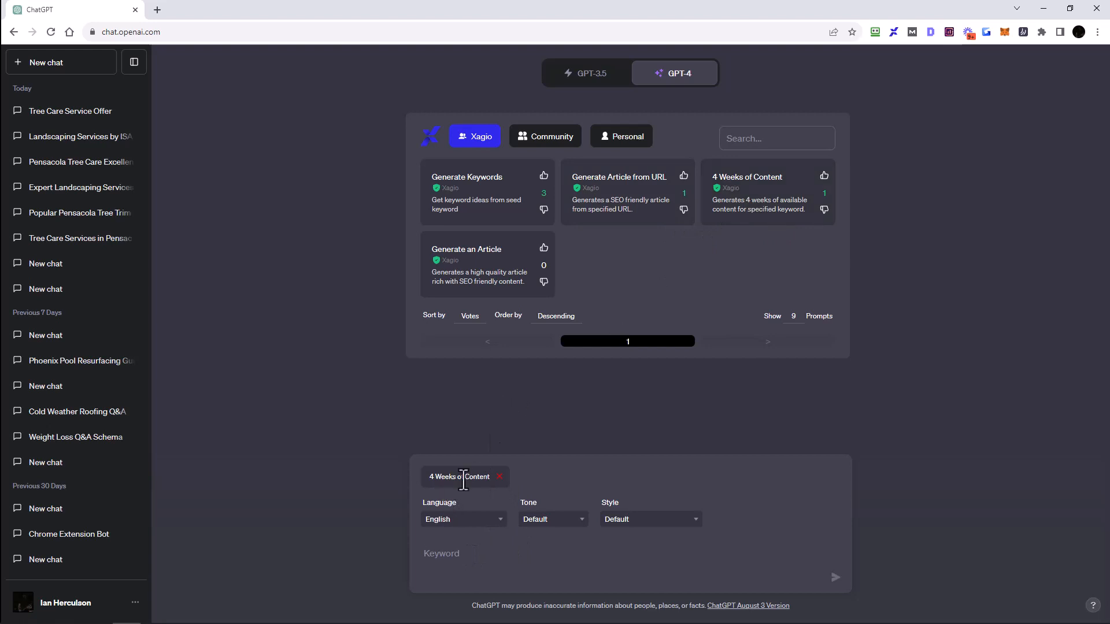
{"action": "left_click", "coordinate": [467, 560]}
{"action": "type", "text": "Weight Loss FOr Men Over 40"}
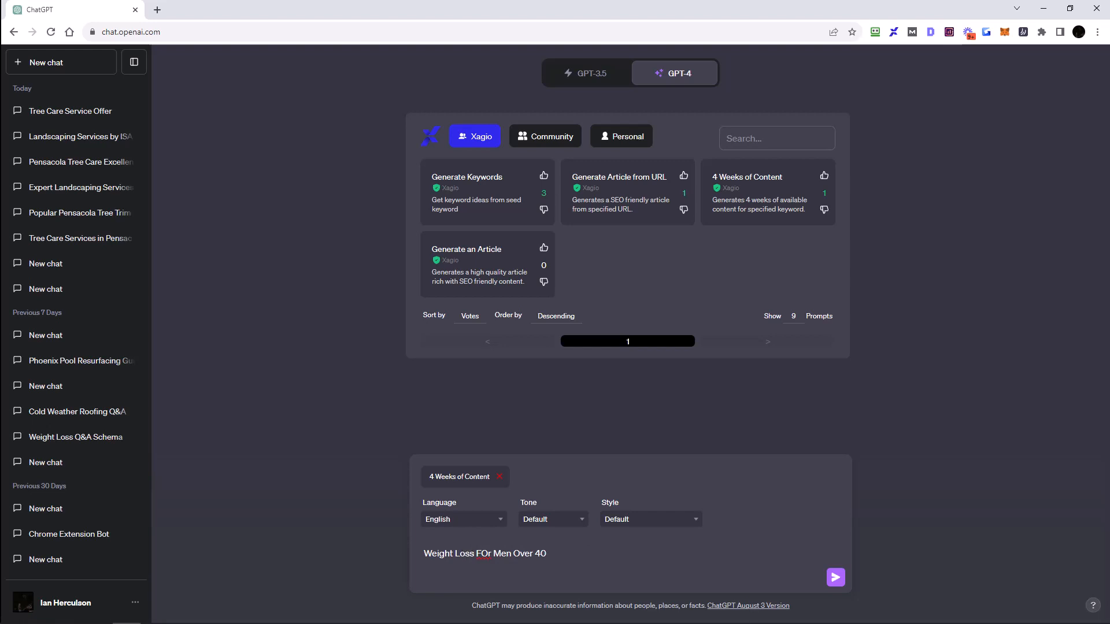
{"action": "left_click", "coordinate": [836, 578]}
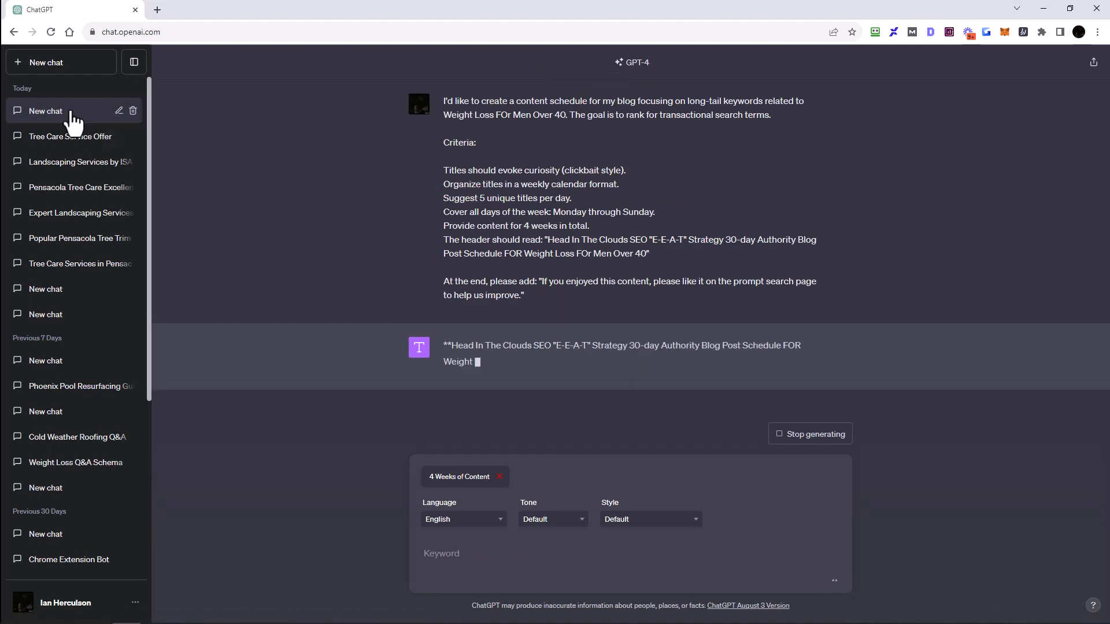
Step: Start a new chat and browse the Community and Personal prompt lists
{"action": "left_click", "coordinate": [45, 62]}
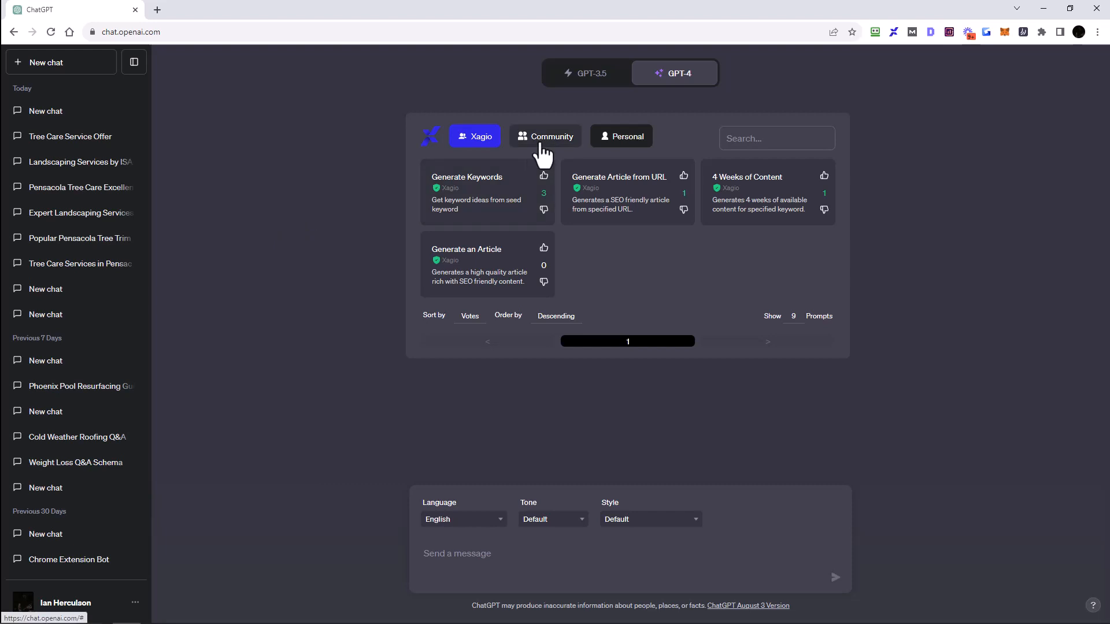
{"action": "left_click", "coordinate": [543, 152]}
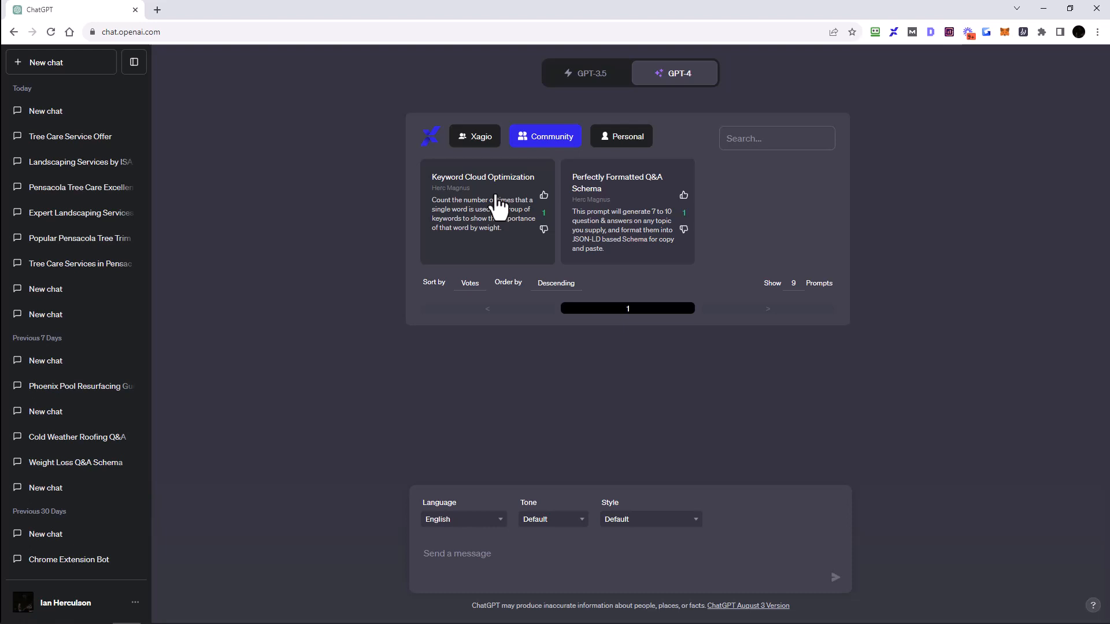
{"action": "left_click", "coordinate": [624, 142]}
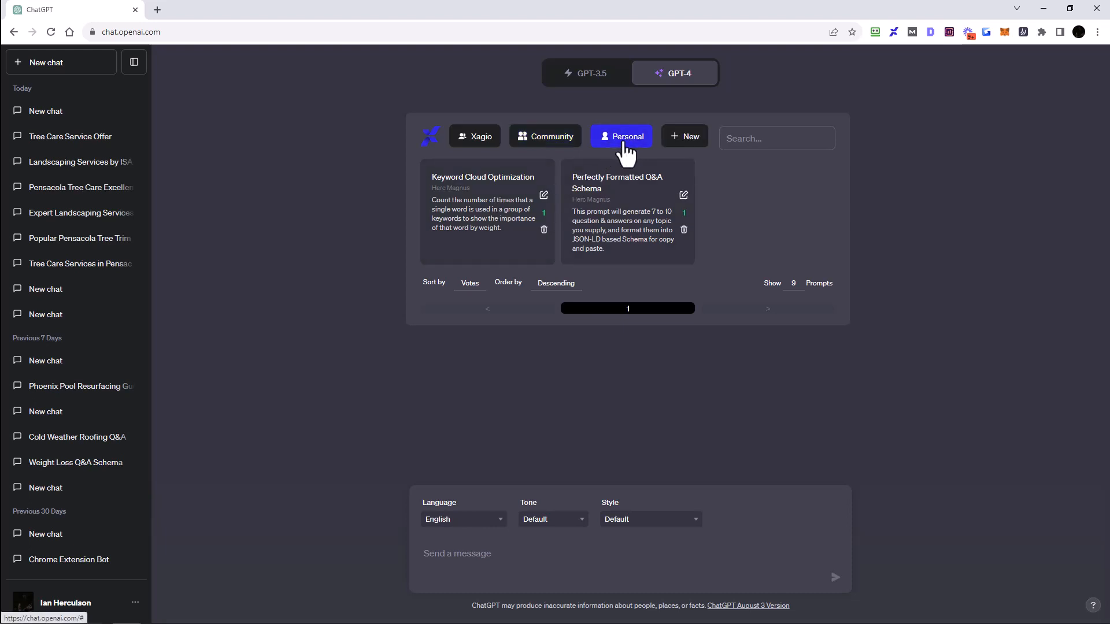
Step: Open the Create a new Prompt form, toggle its Submit to Community option, and close the form
{"action": "left_click", "coordinate": [688, 139]}
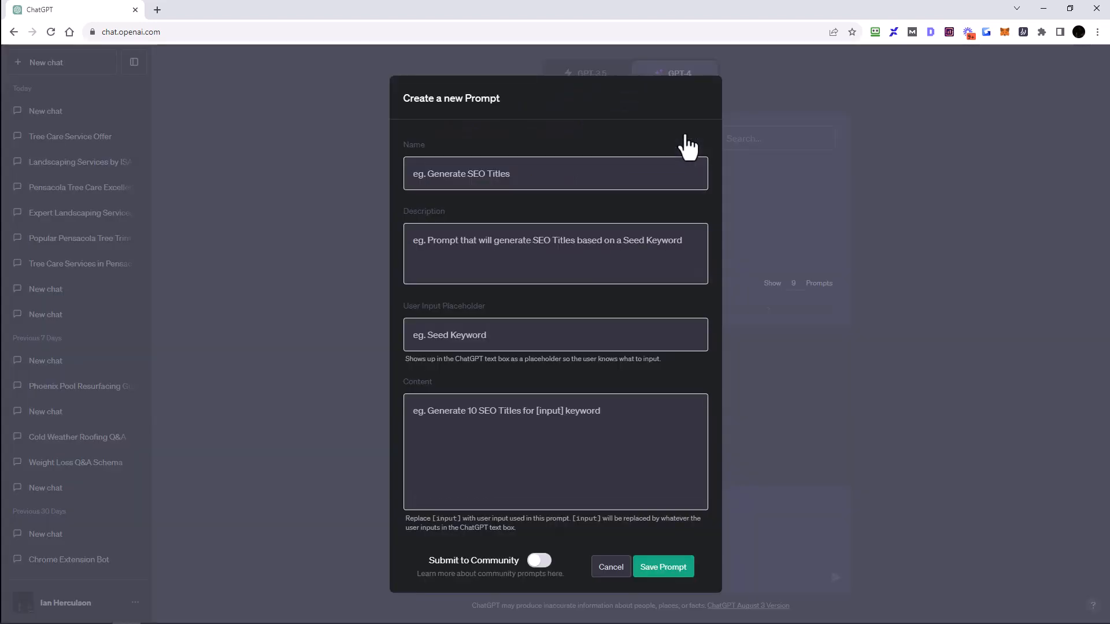
{"action": "left_click", "coordinate": [537, 563]}
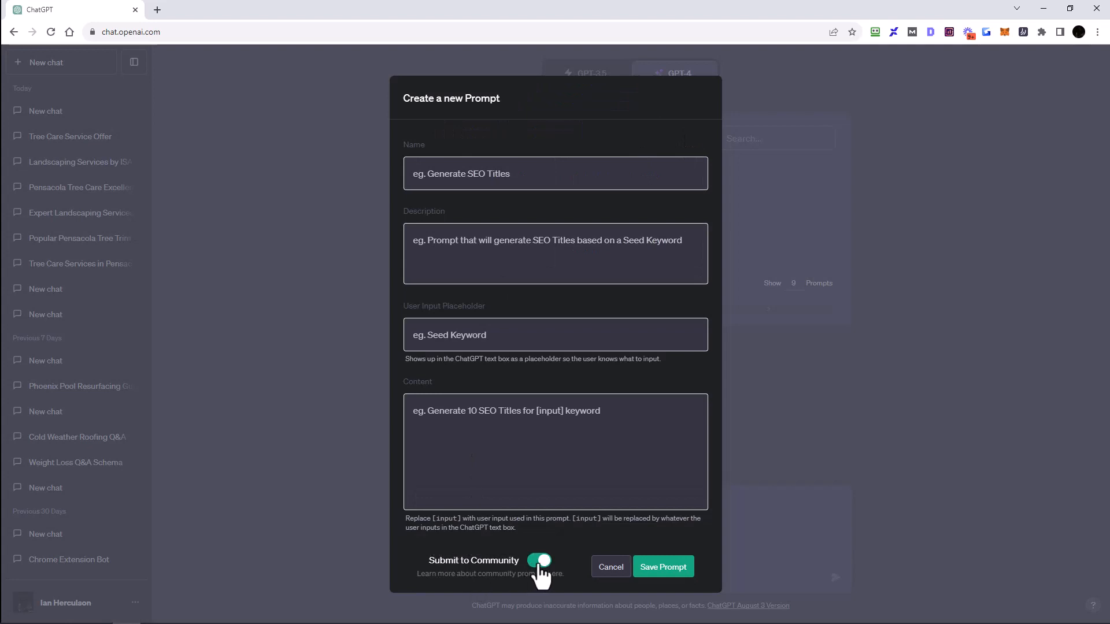
{"action": "left_click", "coordinate": [325, 498]}
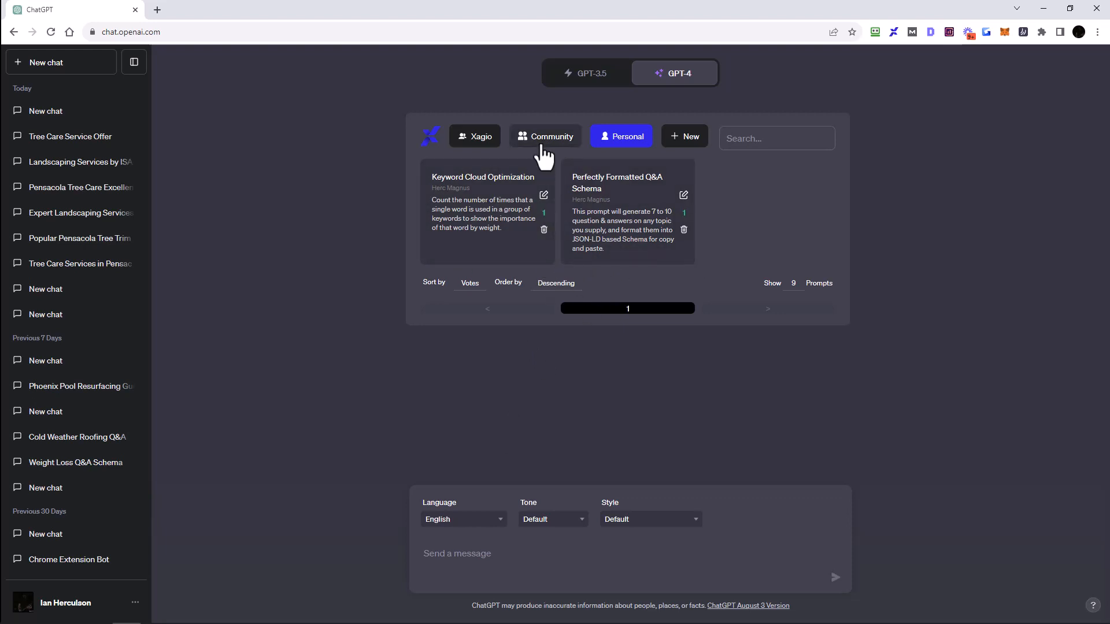
Step: Switch between prompt categories and select the Community 'Perfectly Formatted Q&A Schema' prompt
{"action": "left_click", "coordinate": [542, 152]}
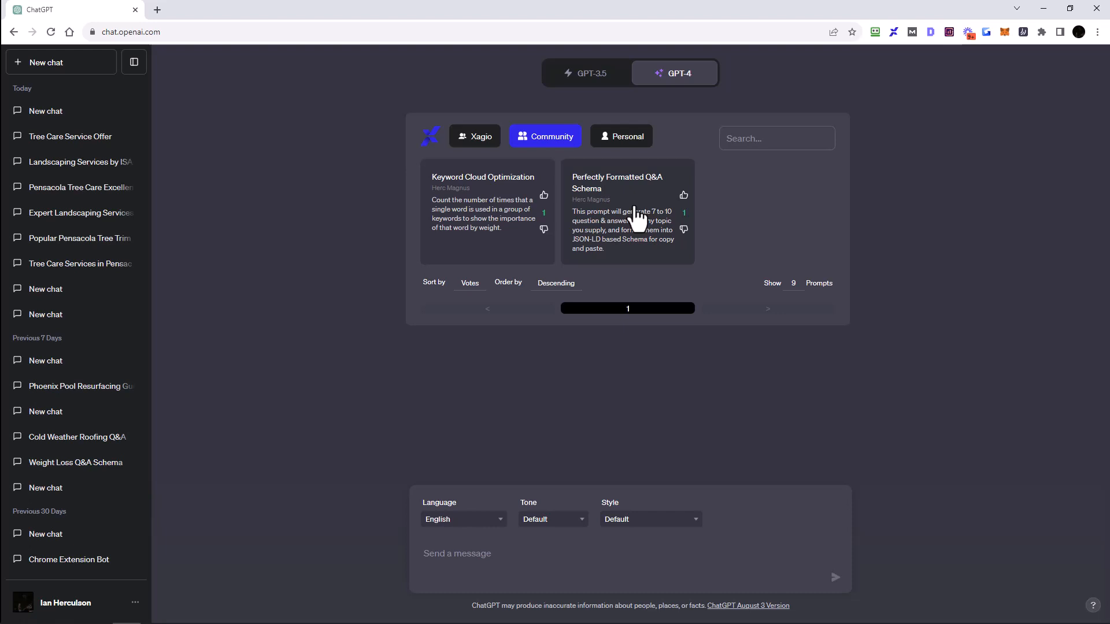
{"action": "left_click", "coordinate": [468, 139]}
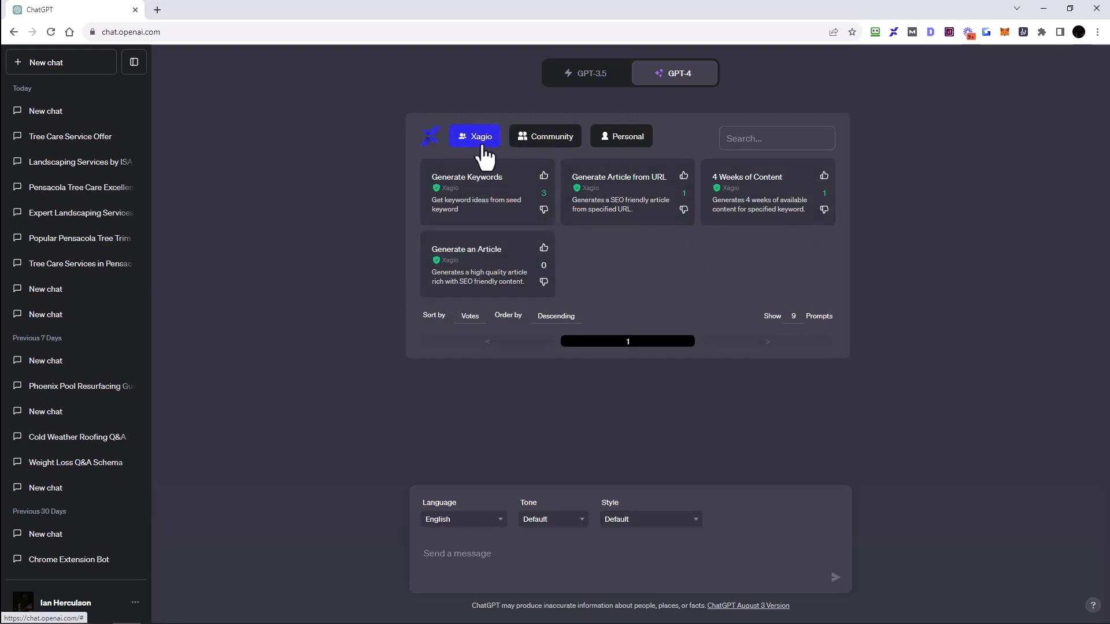
{"action": "left_click", "coordinate": [565, 146]}
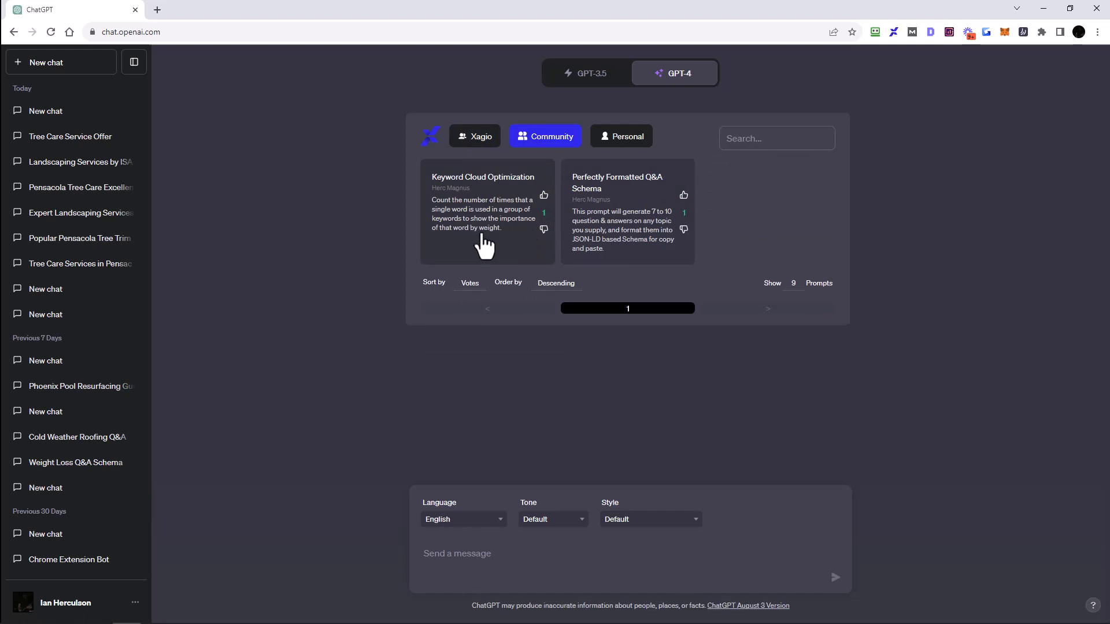
{"action": "left_click", "coordinate": [636, 252]}
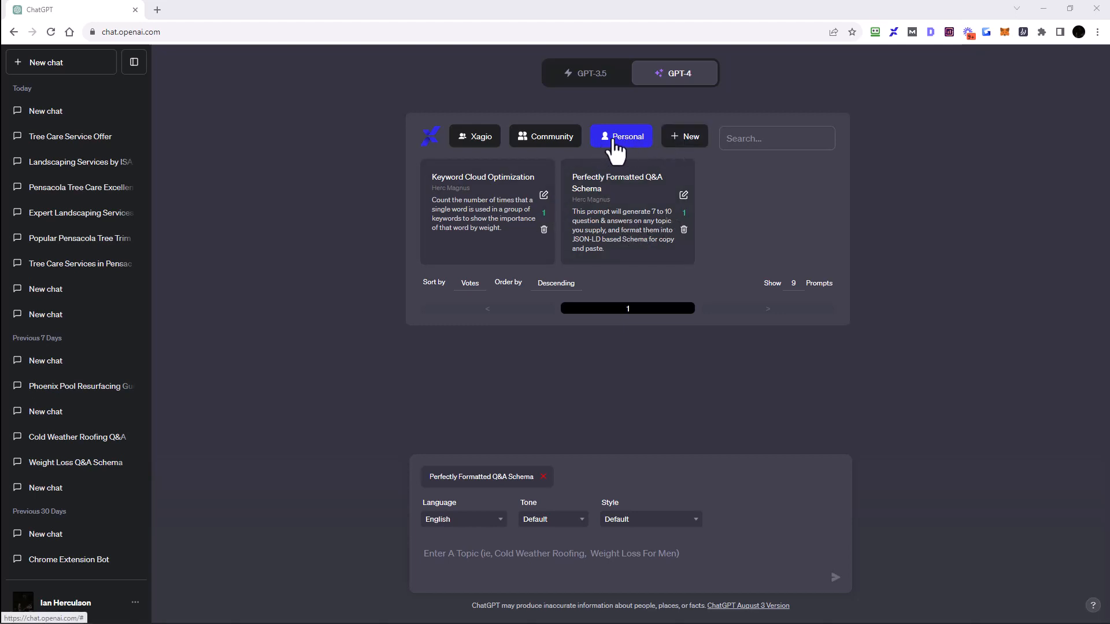
Step: Examine the fields of the Create a new Prompt form in Personal prompts, then cancel it
{"action": "left_click", "coordinate": [687, 146]}
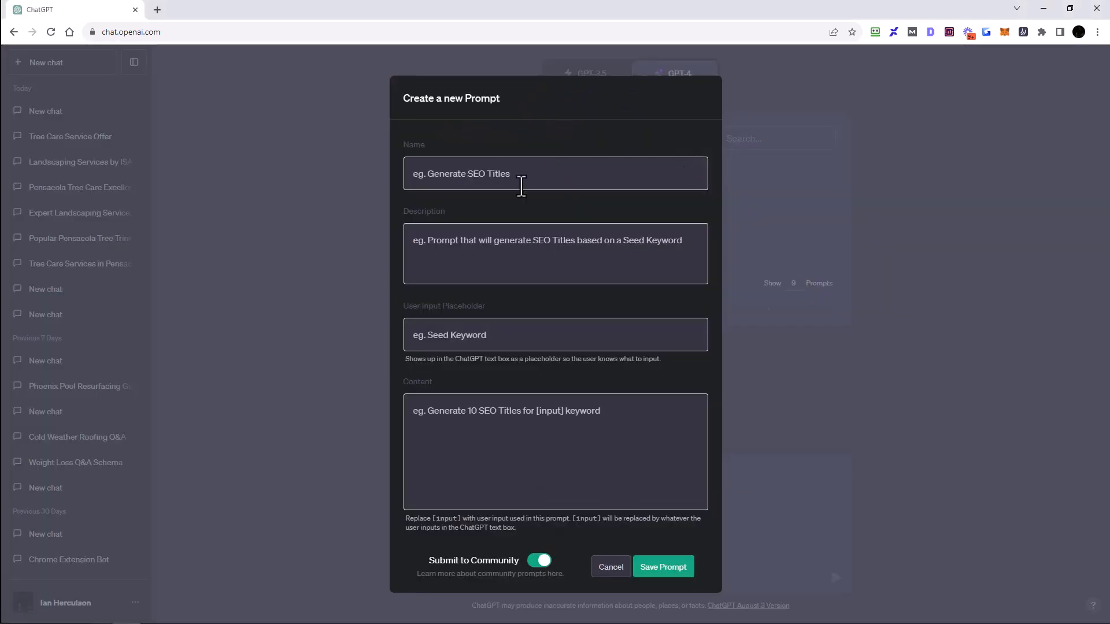
{"action": "left_click", "coordinate": [549, 173]}
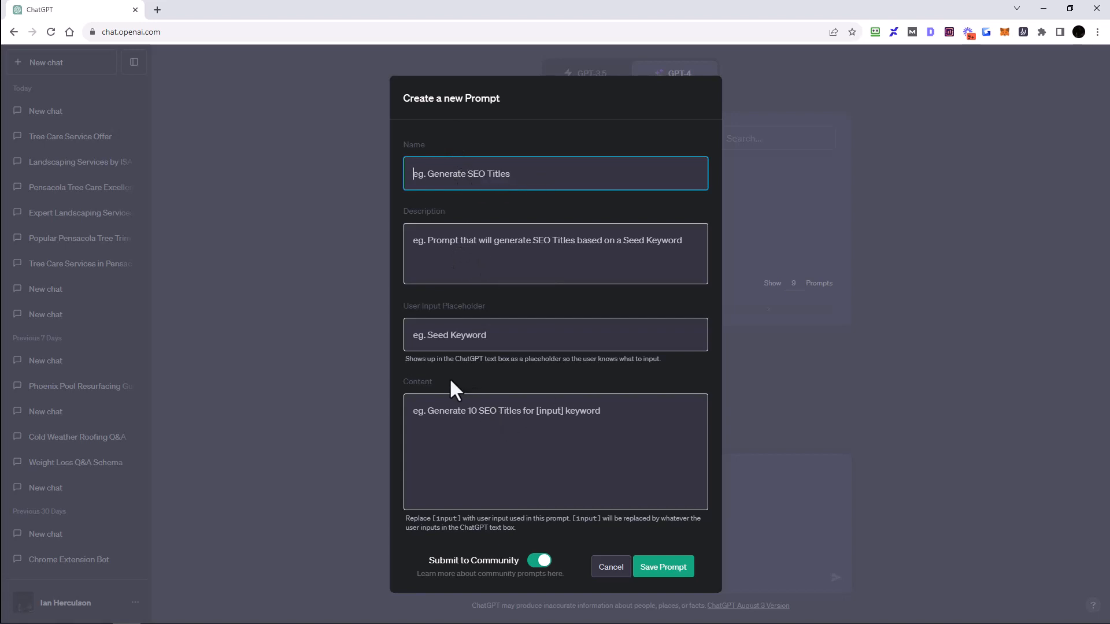
{"action": "left_click", "coordinate": [444, 420]}
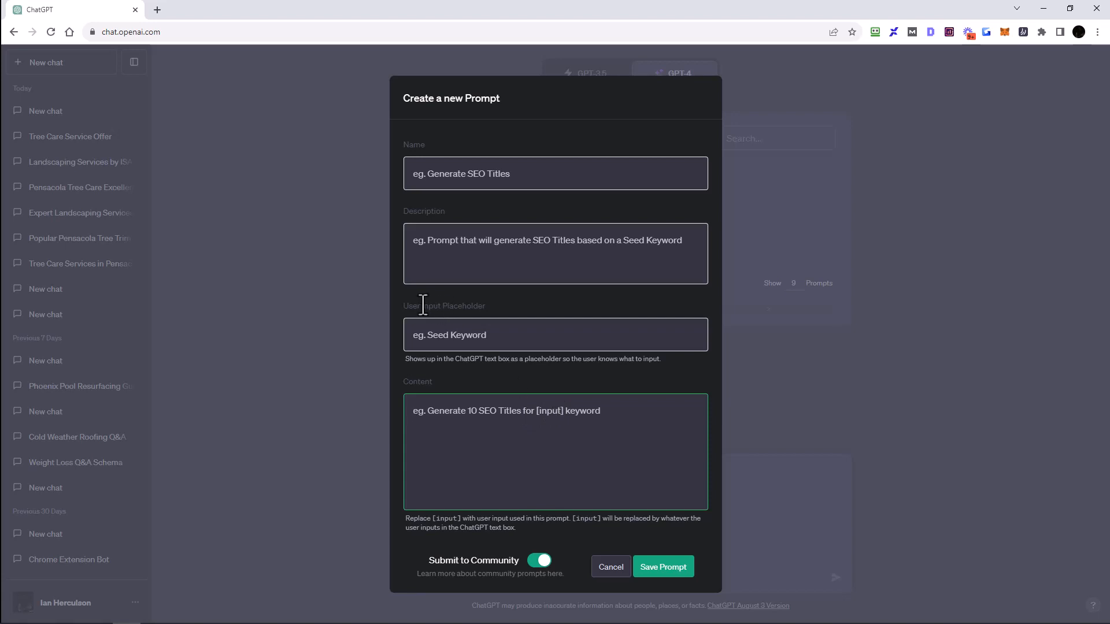
{"action": "left_click", "coordinate": [611, 568]}
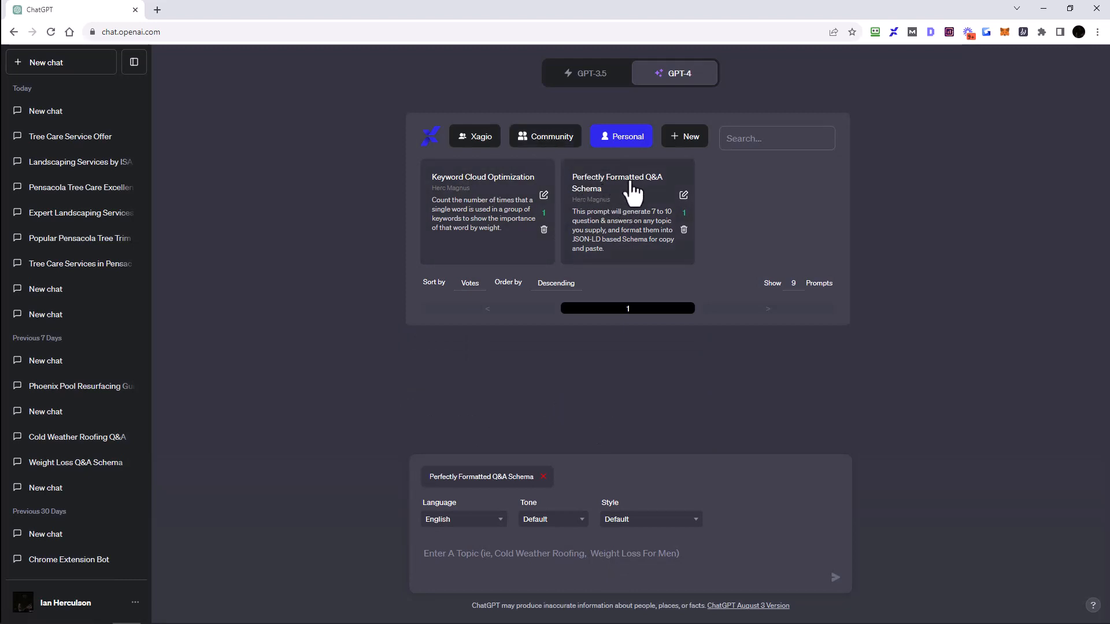
Step: Open the Perfectly Formatted Q&A Schema prompt for editing and examine the [input] tag in its content
{"action": "left_click", "coordinate": [684, 196]}
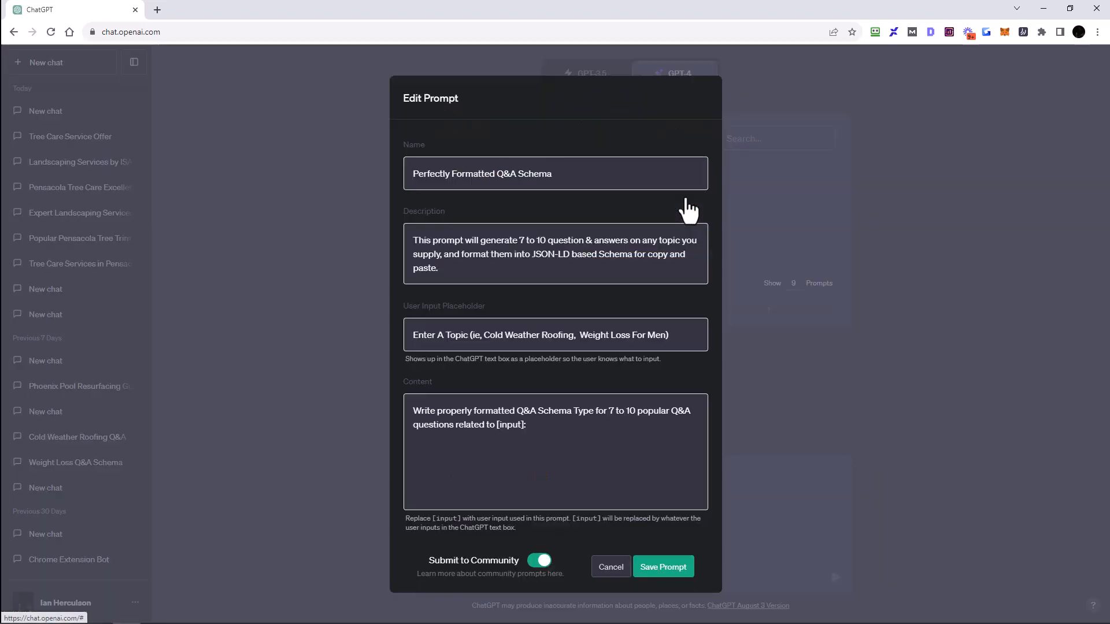
{"action": "left_click_drag", "start_coordinate": [565, 175], "coordinate": [388, 162]}
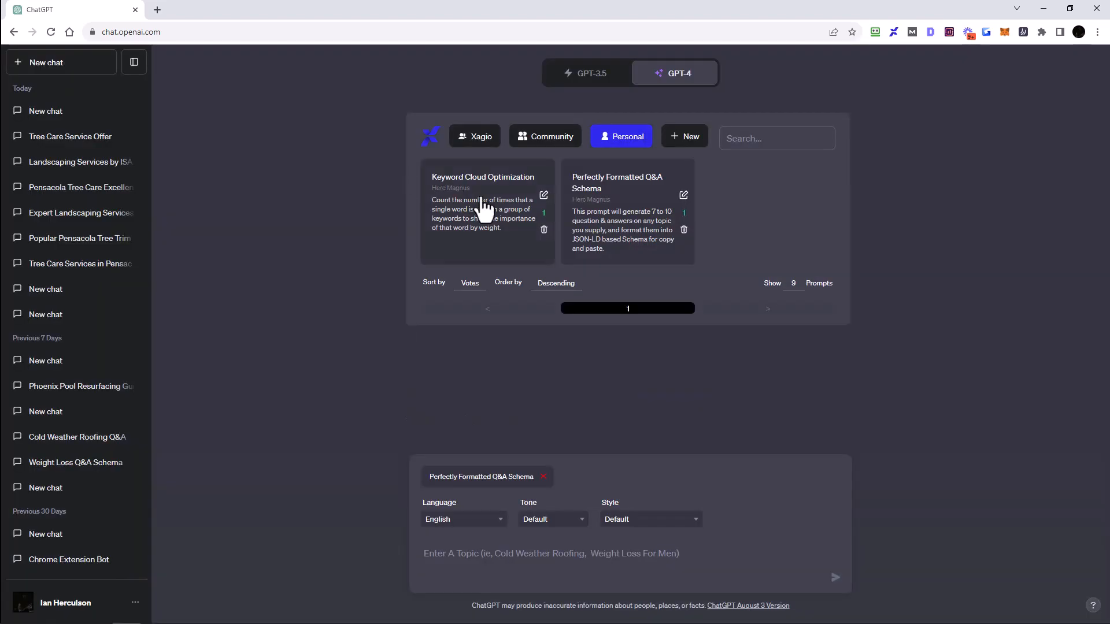
{"action": "left_click", "coordinate": [684, 196]}
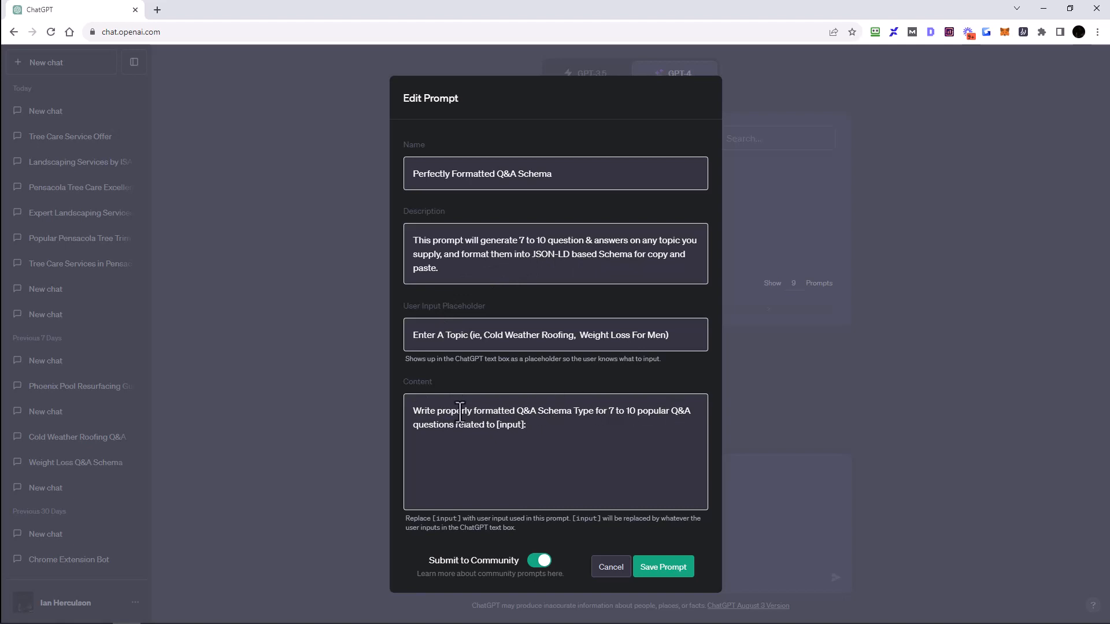
{"action": "left_click_drag", "start_coordinate": [496, 425], "coordinate": [525, 426]}
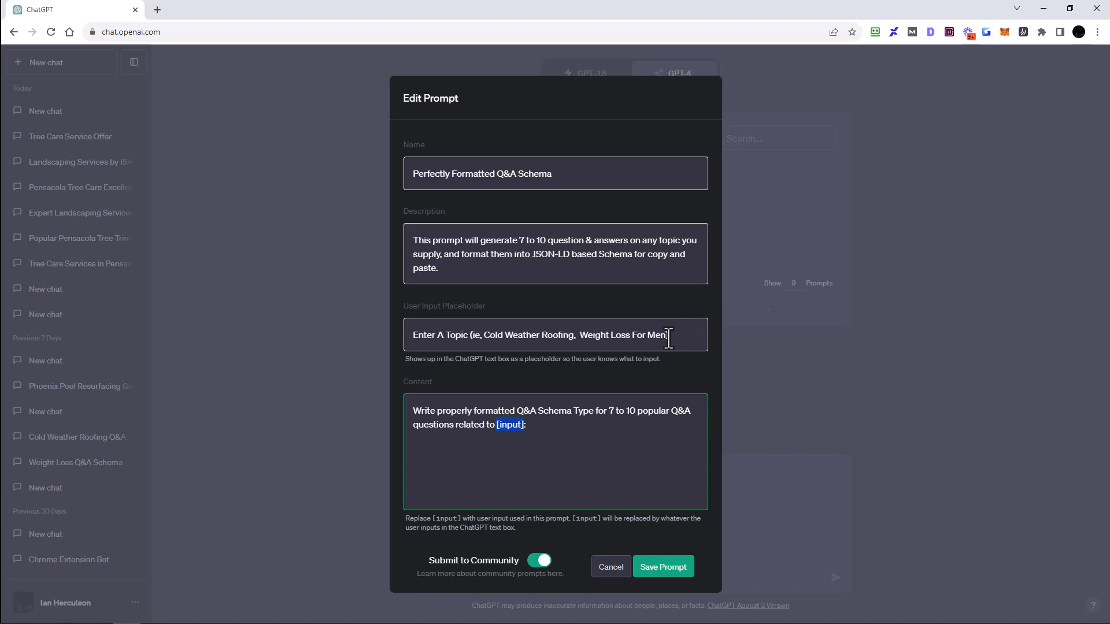
{"action": "left_click", "coordinate": [613, 569]}
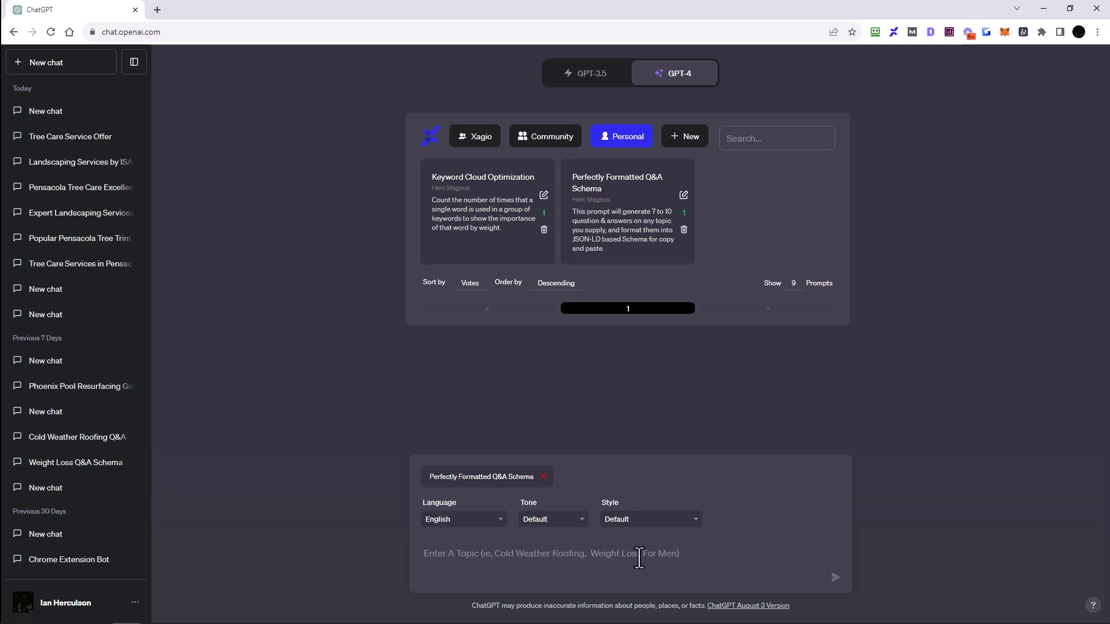
Step: Review the user input placeholder and content text of the Q&A Schema prompt, then cancel editing
{"action": "left_click", "coordinate": [684, 195]}
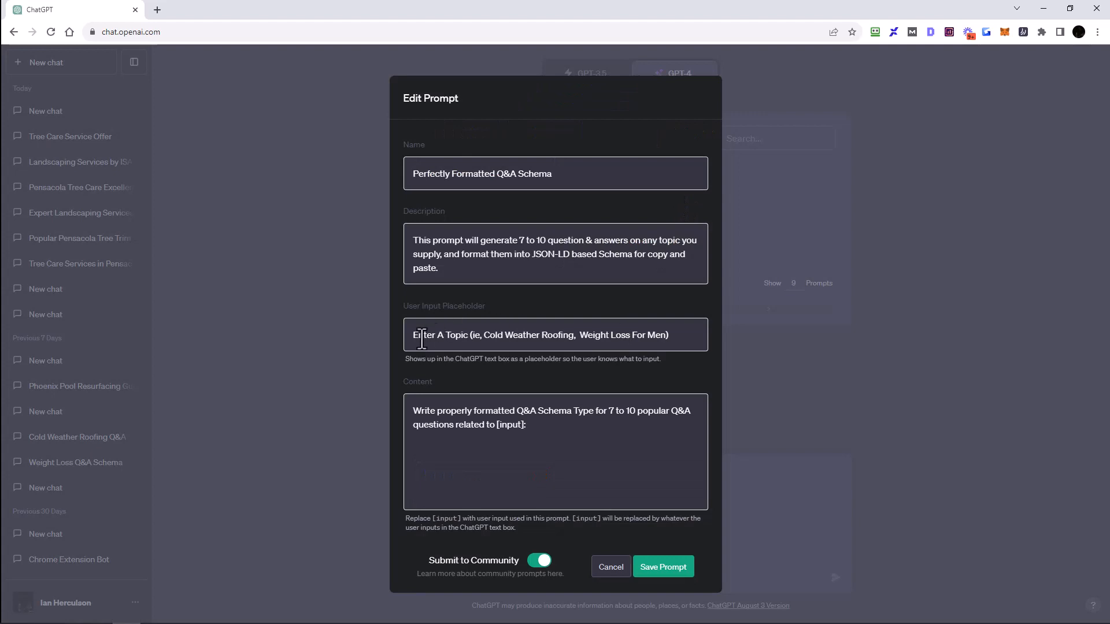
{"action": "left_click_drag", "start_coordinate": [413, 337], "coordinate": [679, 346]}
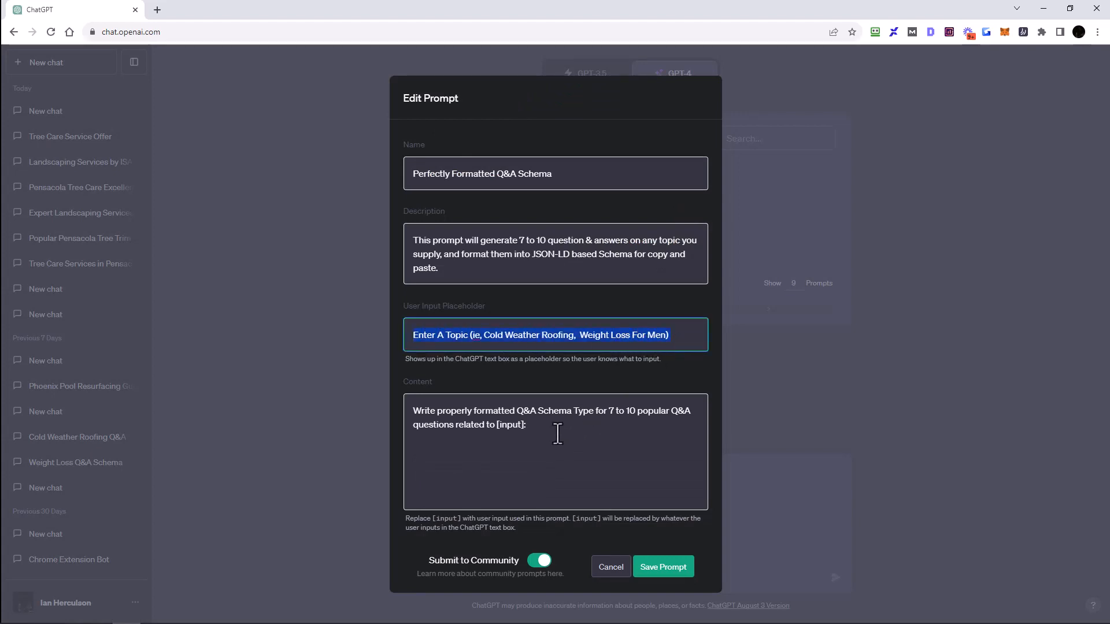
{"action": "left_click_drag", "start_coordinate": [558, 434], "coordinate": [412, 408]}
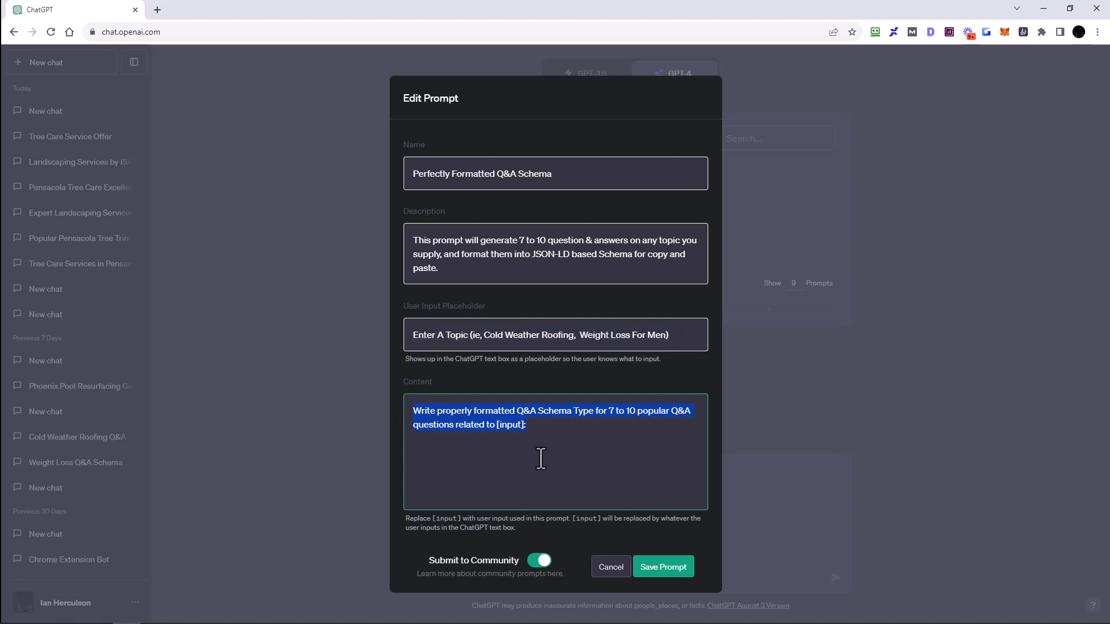
{"action": "left_click", "coordinate": [541, 433]}
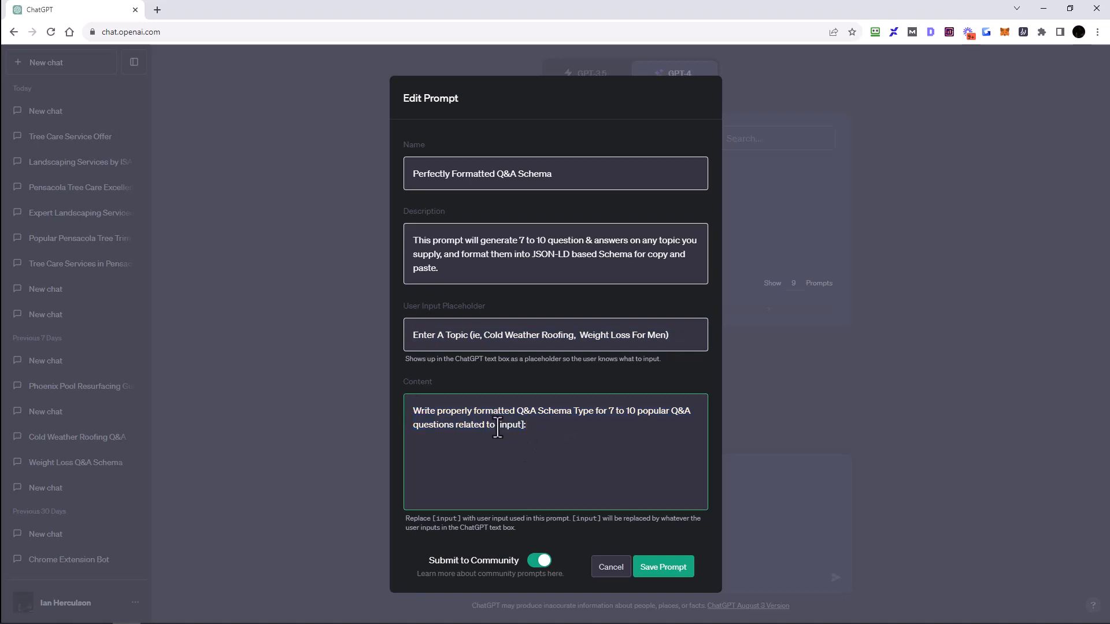
{"action": "left_click_drag", "start_coordinate": [497, 426], "coordinate": [525, 427]}
{"action": "left_click_drag", "start_coordinate": [546, 427], "coordinate": [407, 411]}
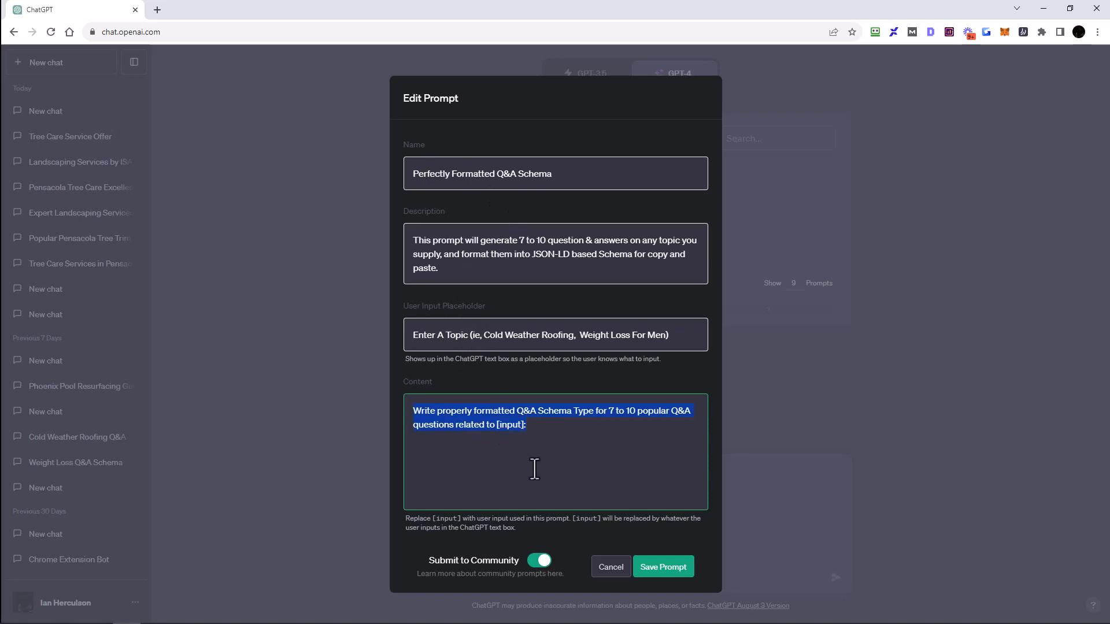
{"action": "left_click", "coordinate": [544, 431]}
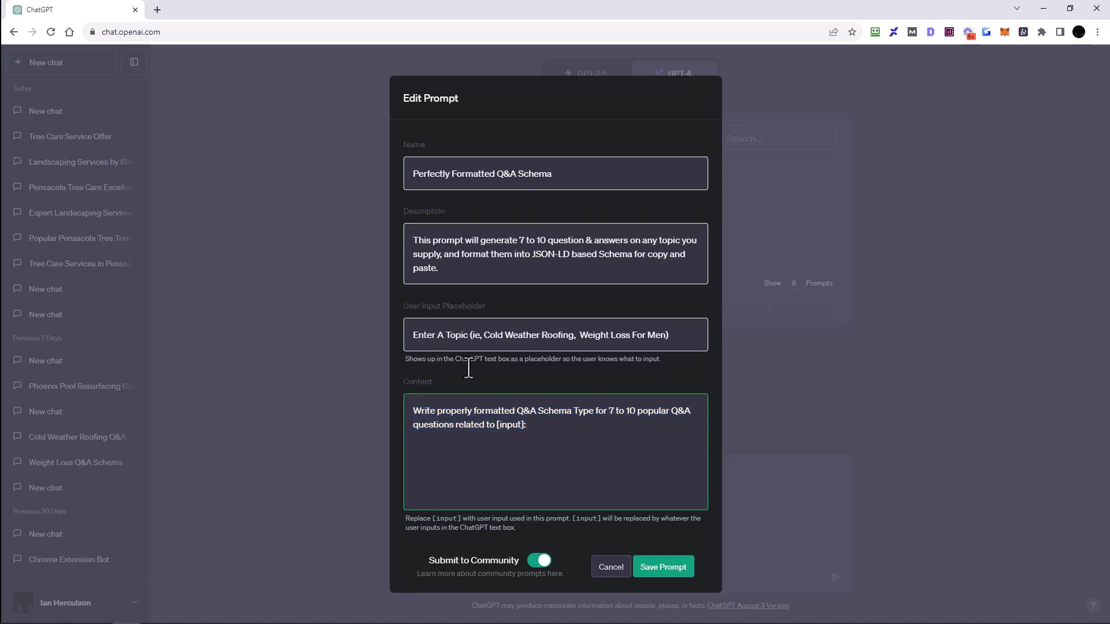
{"action": "left_click", "coordinate": [610, 569]}
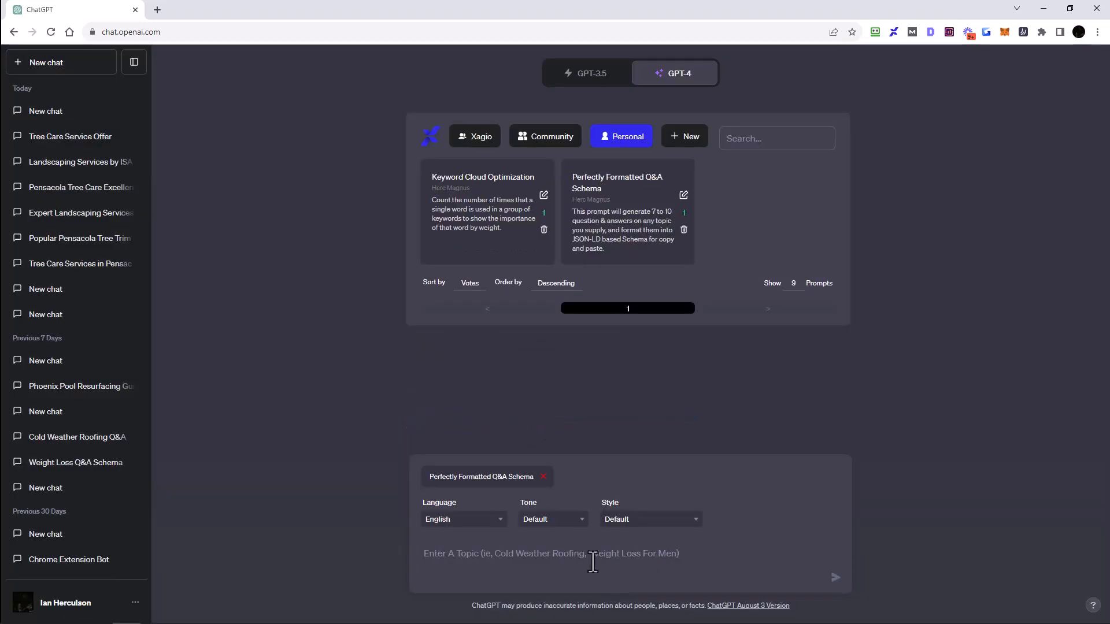
Step: Open the new prompt form to try its Submit to Community switch, cancel, and return to Community prompts
{"action": "left_click", "coordinate": [684, 137]}
{"action": "left_click", "coordinate": [540, 564]}
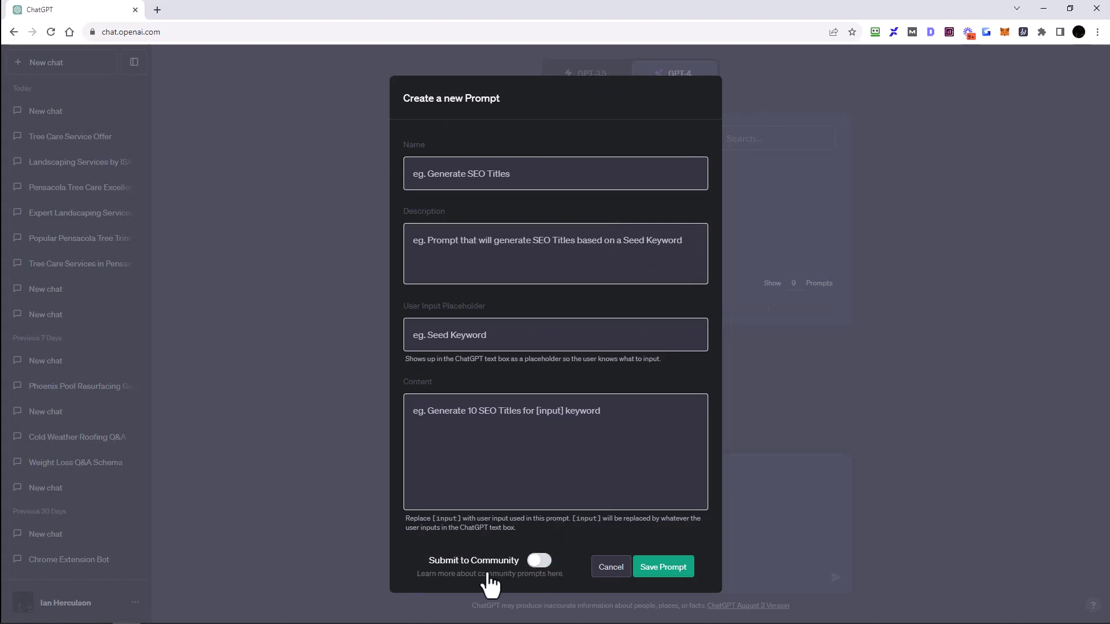
{"action": "left_click", "coordinate": [539, 563]}
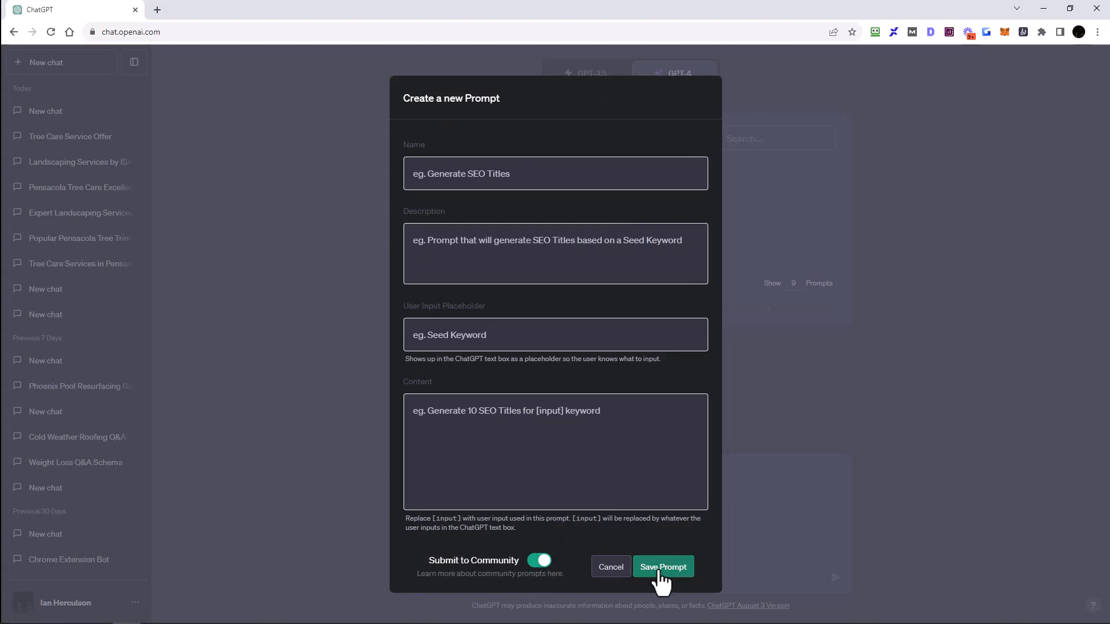
{"action": "left_click", "coordinate": [614, 571]}
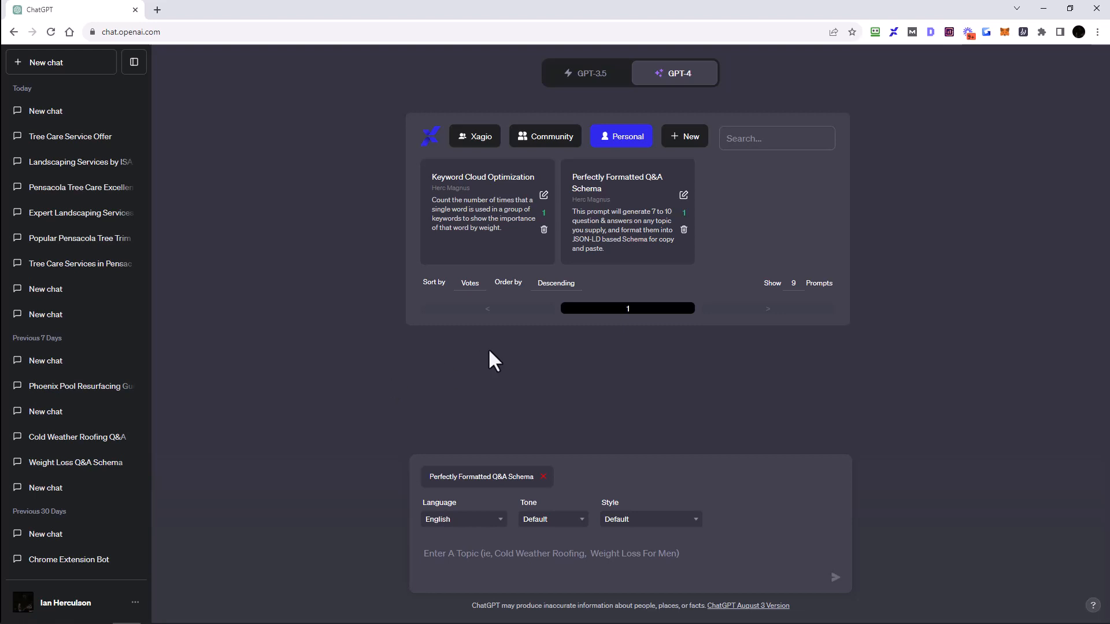
{"action": "left_click", "coordinate": [539, 149]}
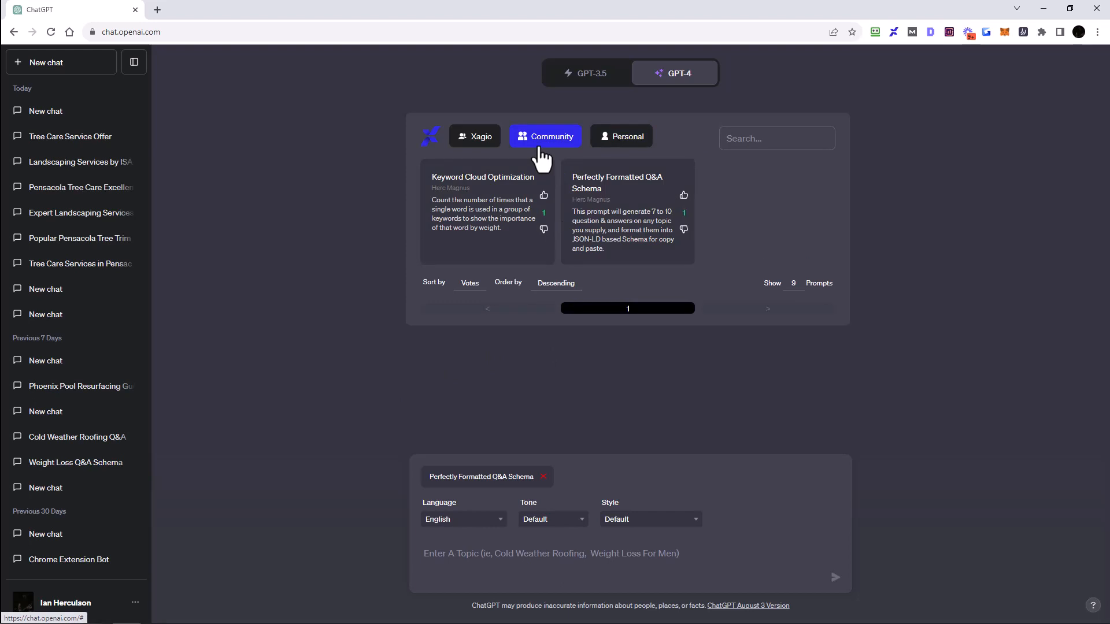